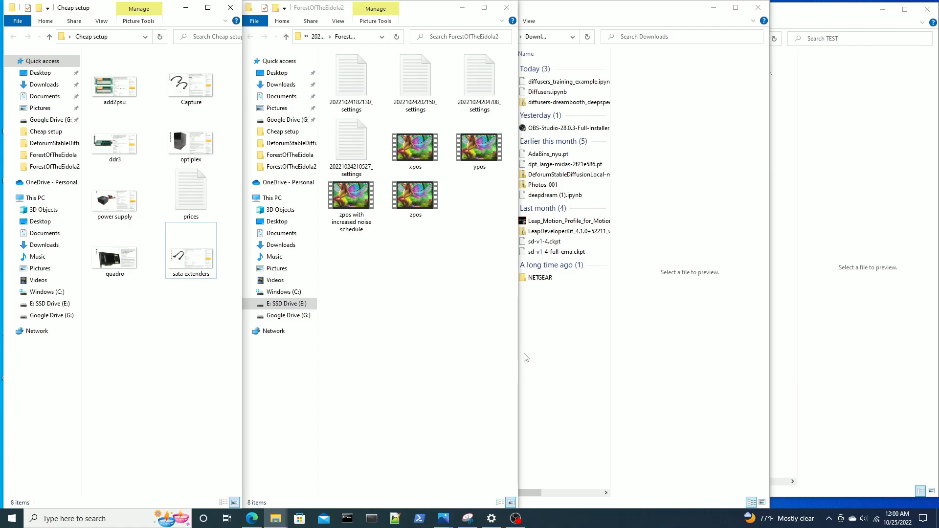
left_click(542, 349)
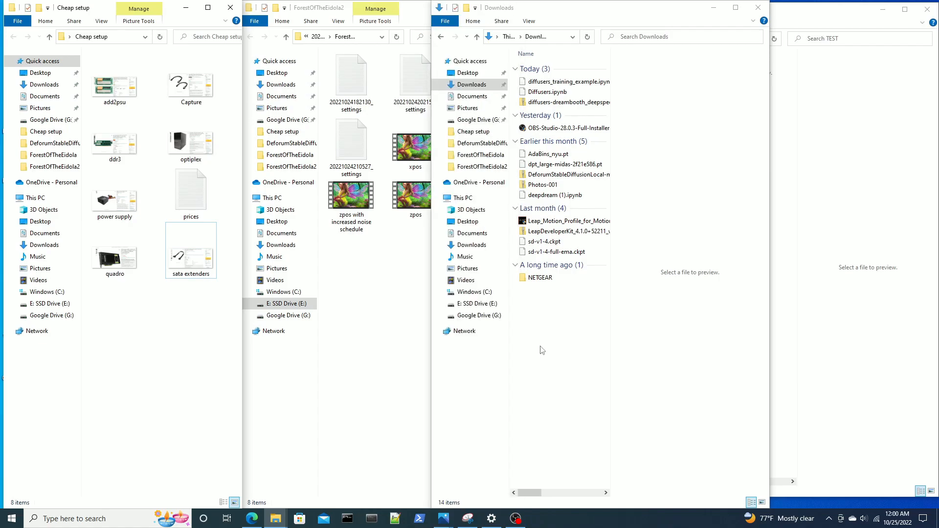
left_click(823, 373)
double_click(805, 499)
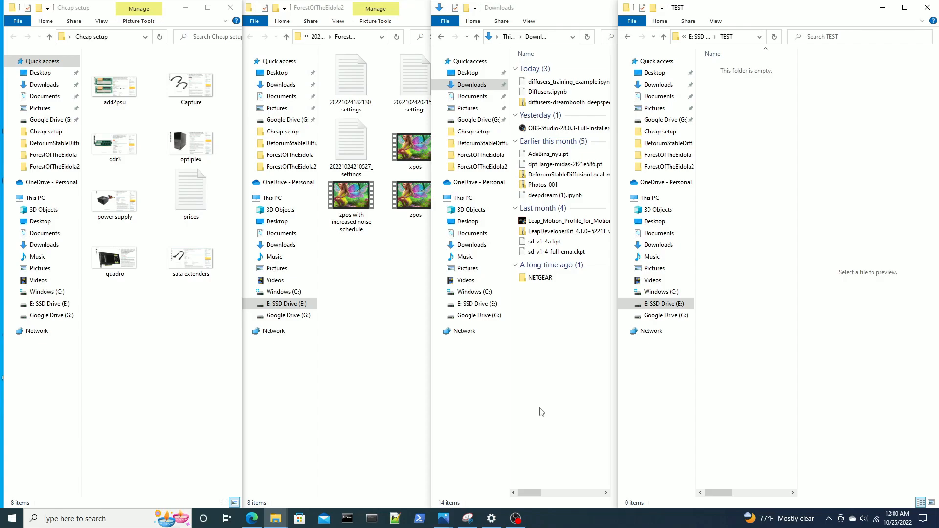
left_click(404, 364)
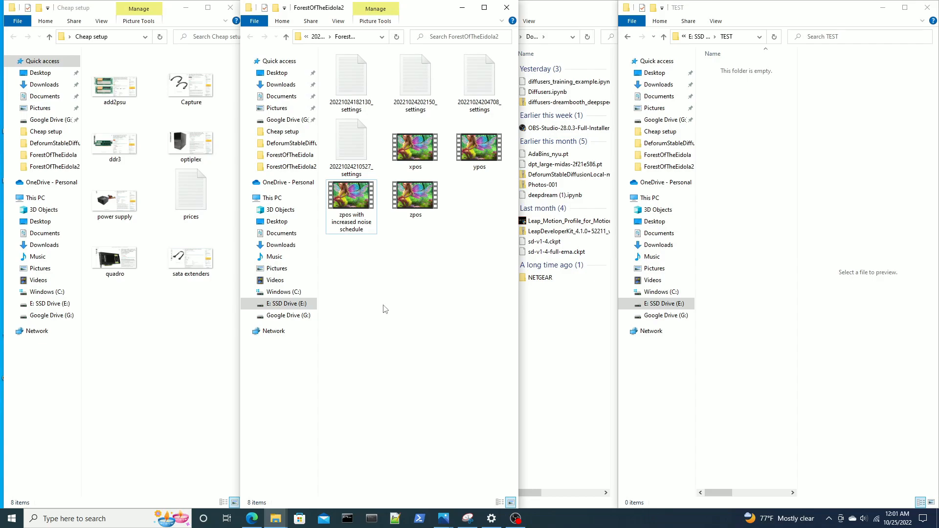
left_click(548, 386)
left_click(882, 401)
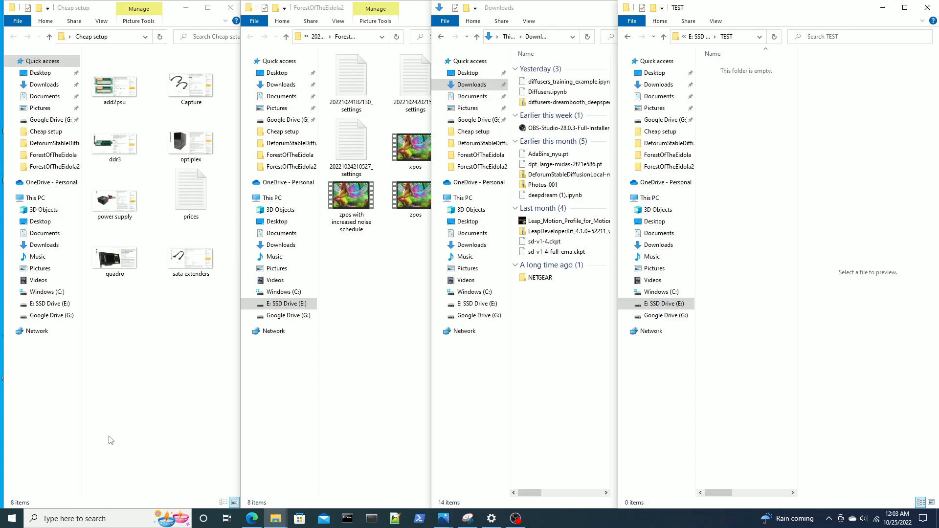
- View the optiplex, power supply and add2psu images from the Cheap setup folder, closing the image windows when done
left_click(147, 405)
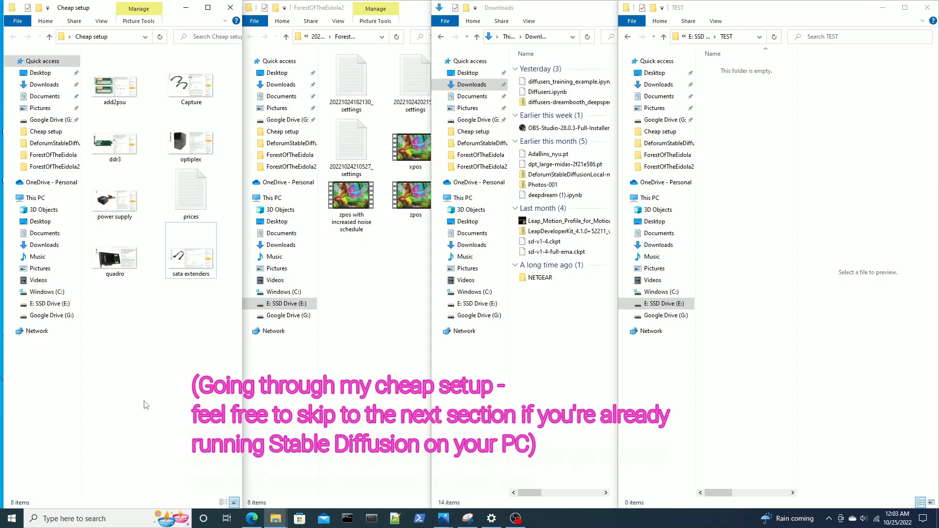
left_click(183, 147)
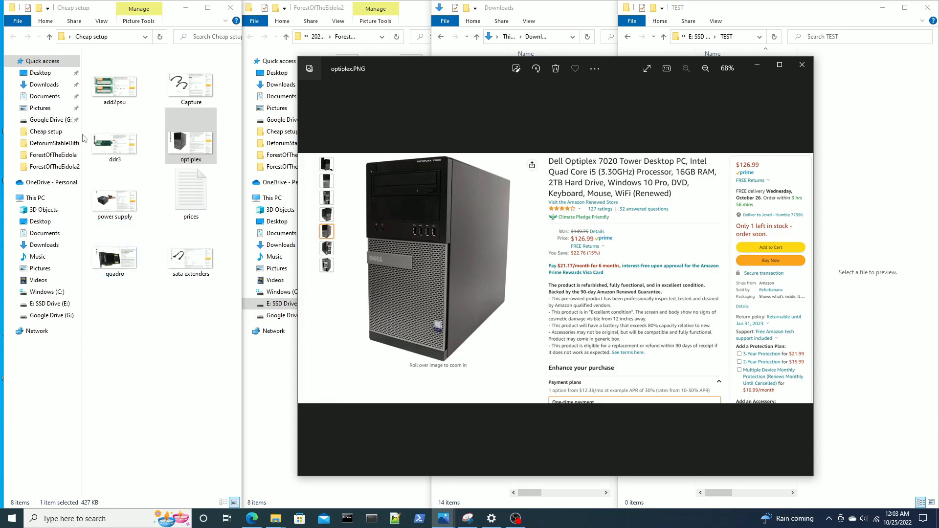
double_click(117, 208)
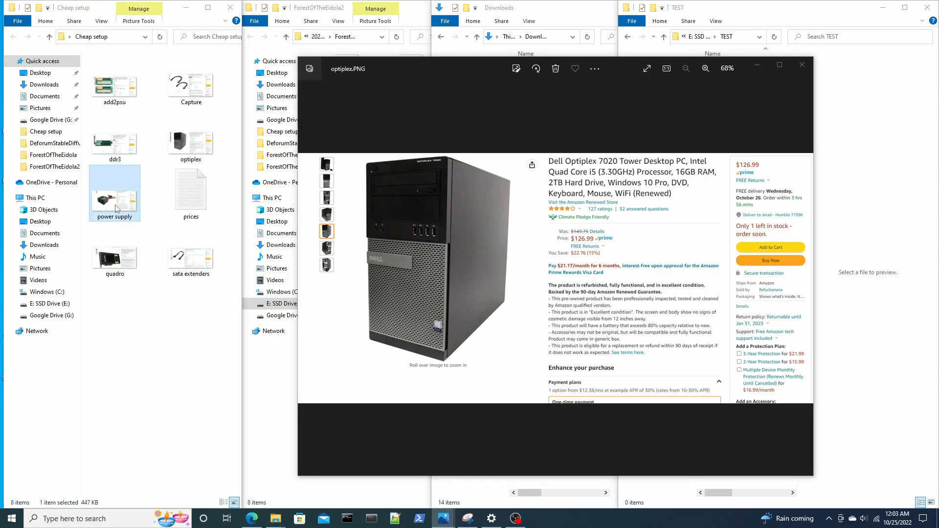
left_click(112, 85)
double_click(112, 85)
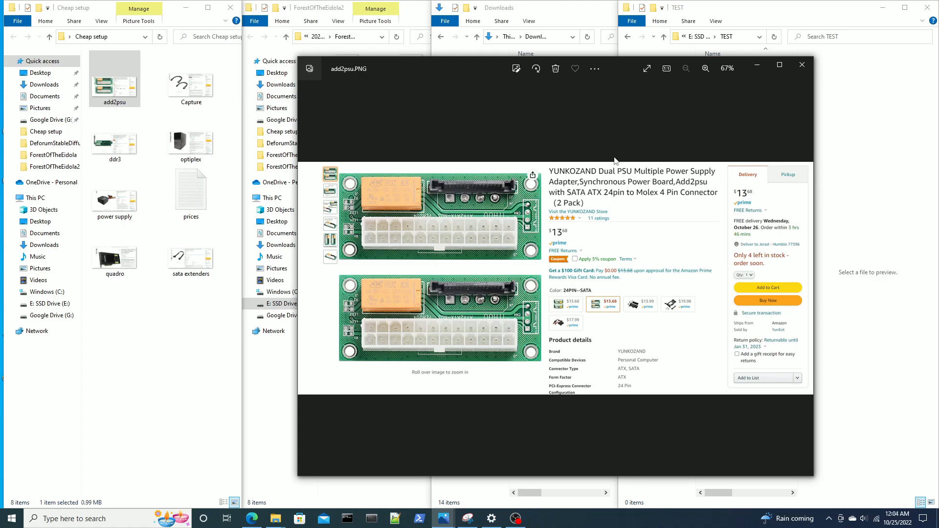
left_click(799, 67)
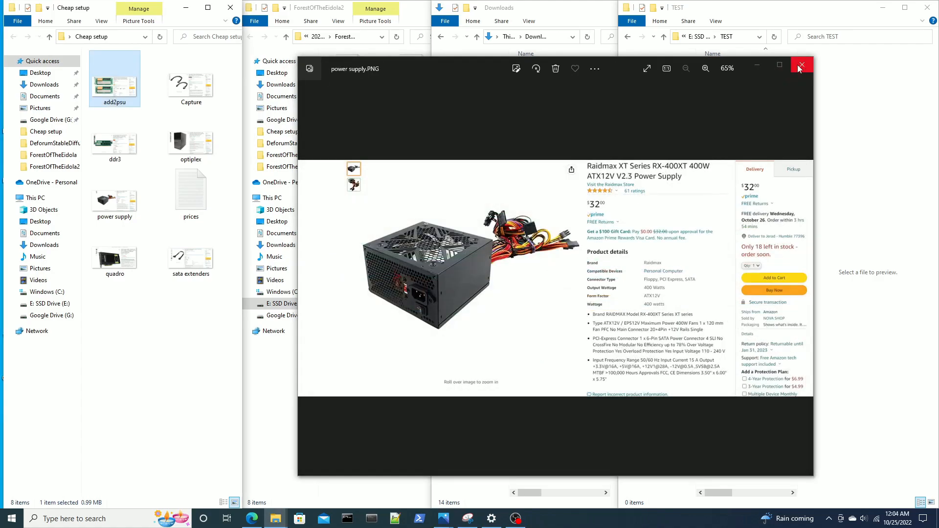
left_click(798, 66)
left_click(798, 68)
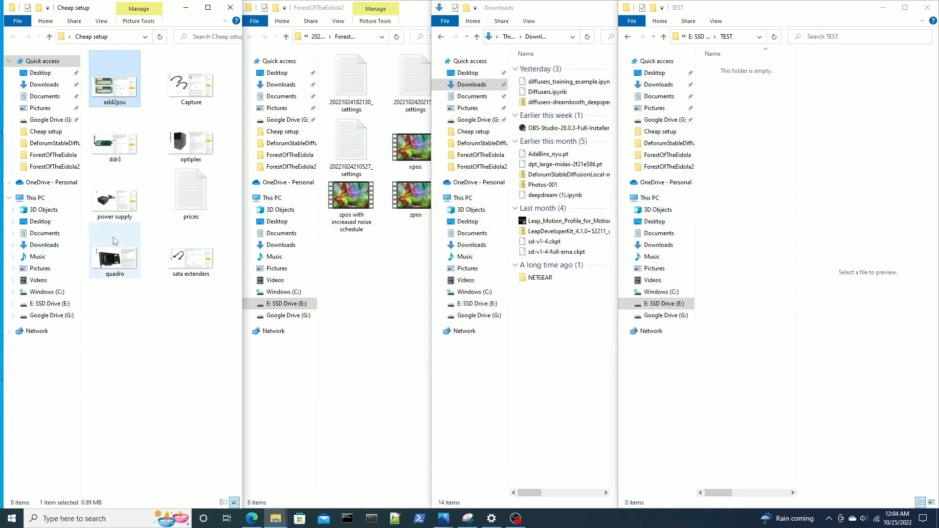
- View the quadro image from the Cheap setup folder at a closer zoom, and close it
double_click(117, 256)
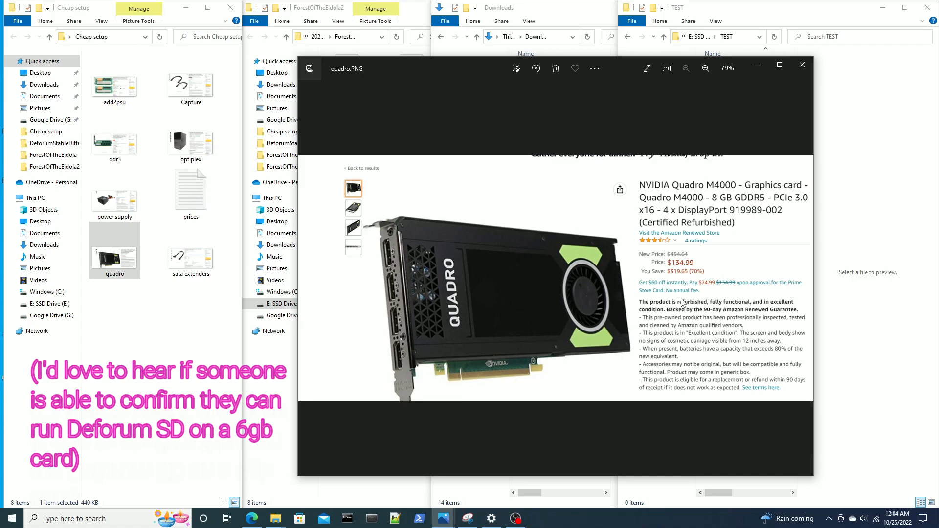
scroll(674, 302, "up", 1)
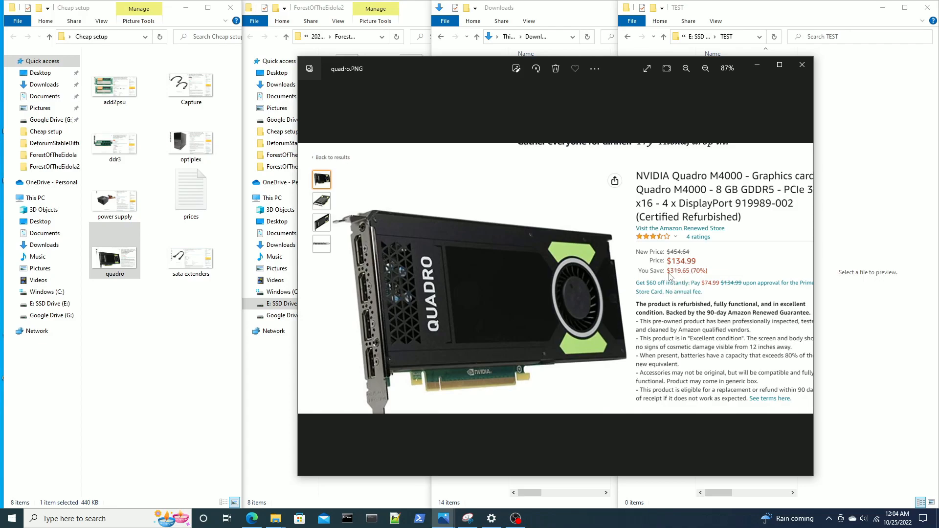
scroll(670, 277, "down", 1)
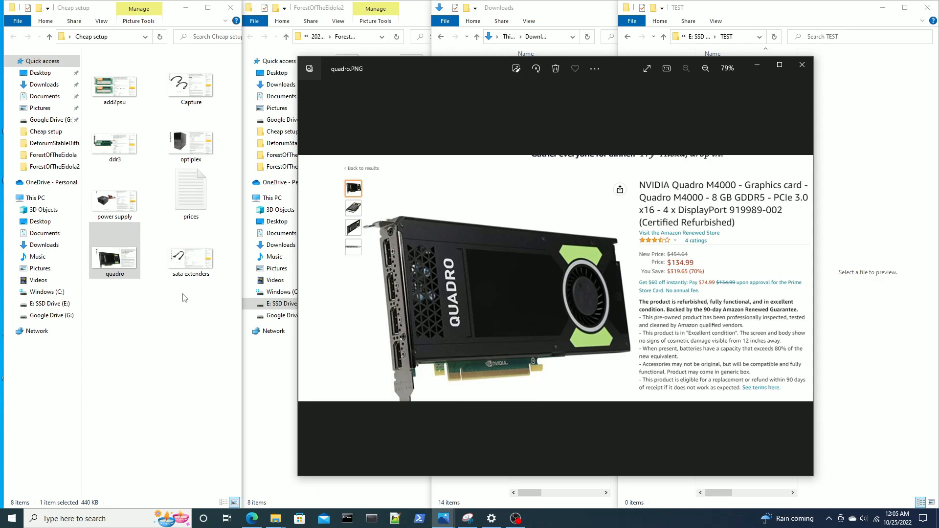
key("alt+F4")
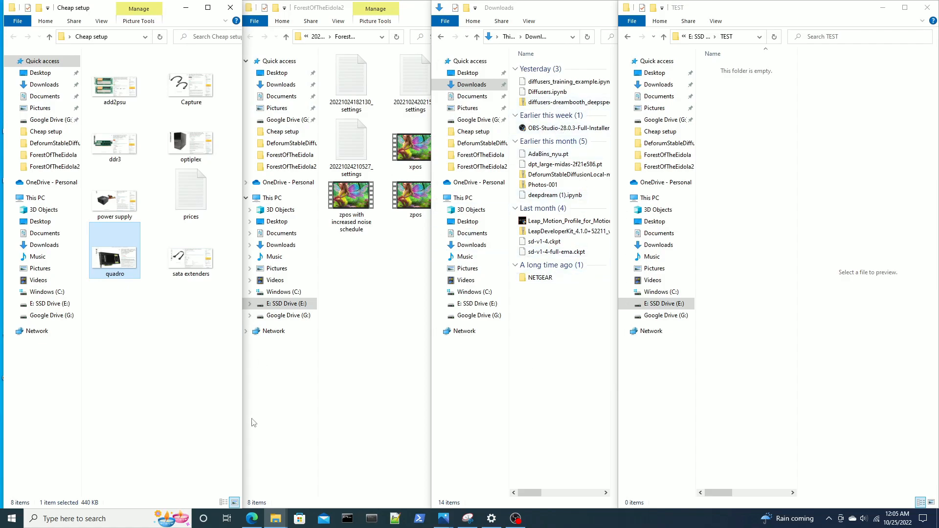
- Switch to Microsoft Edge and look at the ZIP download option of the DeforumStableDiffusionLocal GitHub repository
left_click(252, 518)
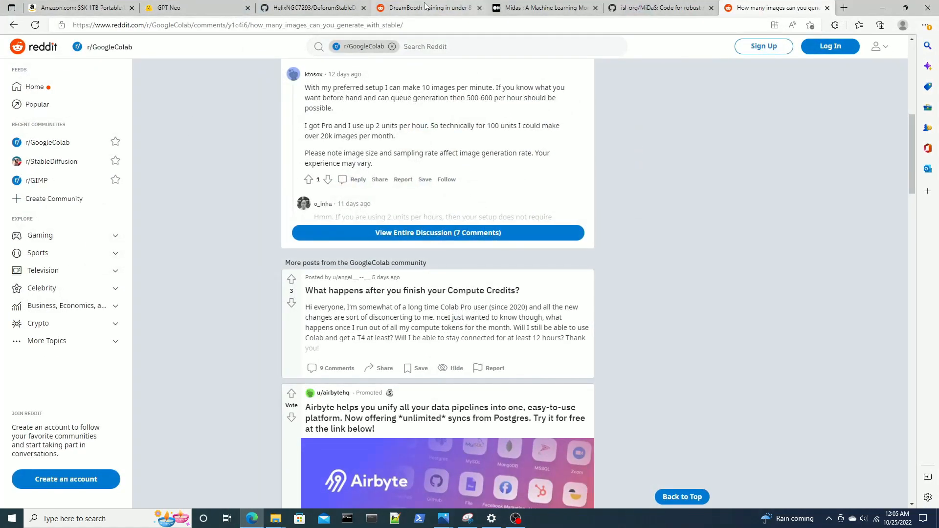
left_click(293, 8)
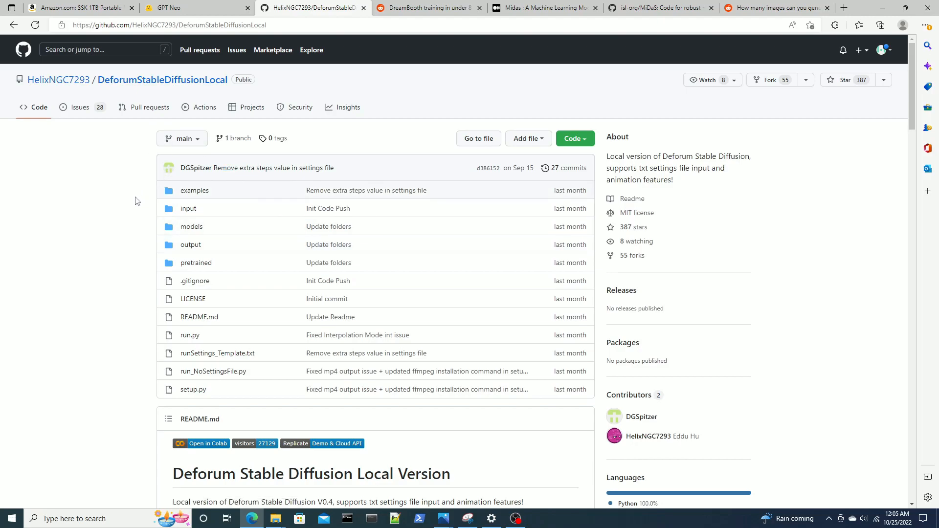
left_click(586, 141)
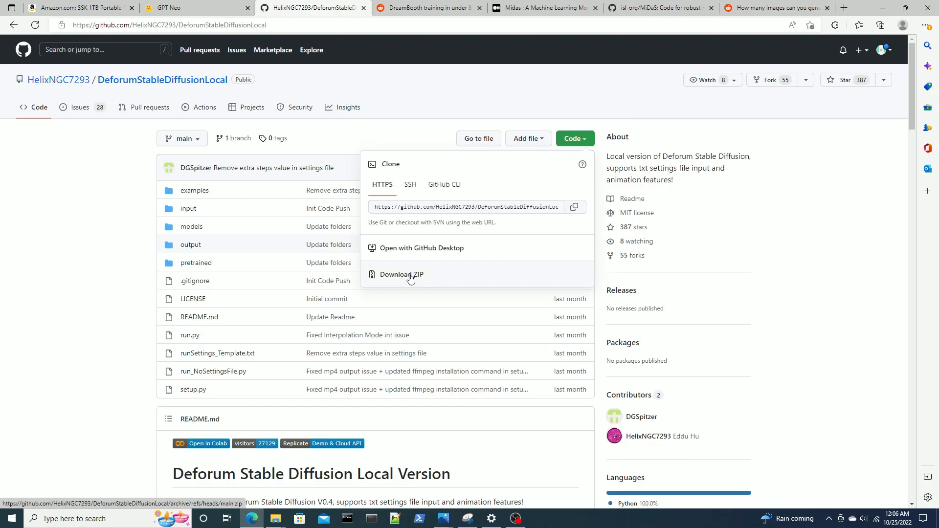
left_click(876, 144)
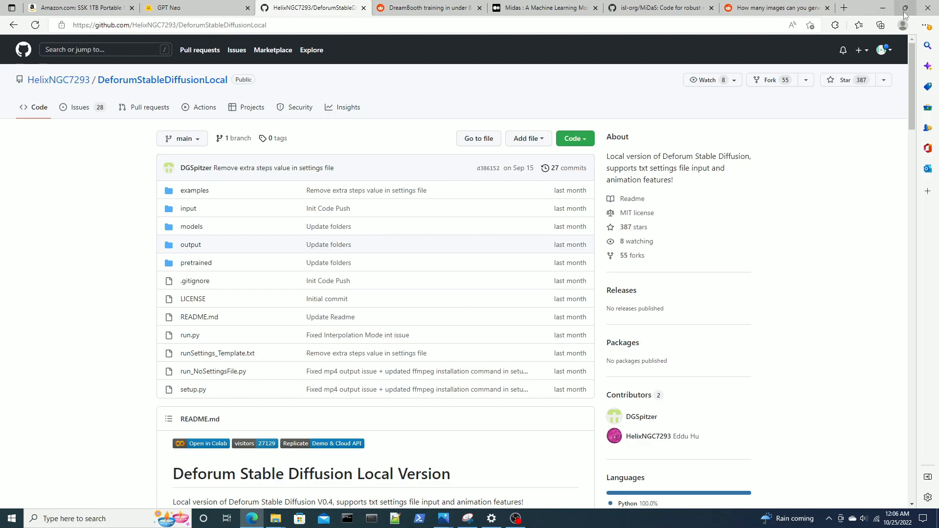
- Switch to File Explorer and extract the repository folder from the DeforumStableDiffusionLocal archive in Downloads into the TEST folder
left_click(883, 8)
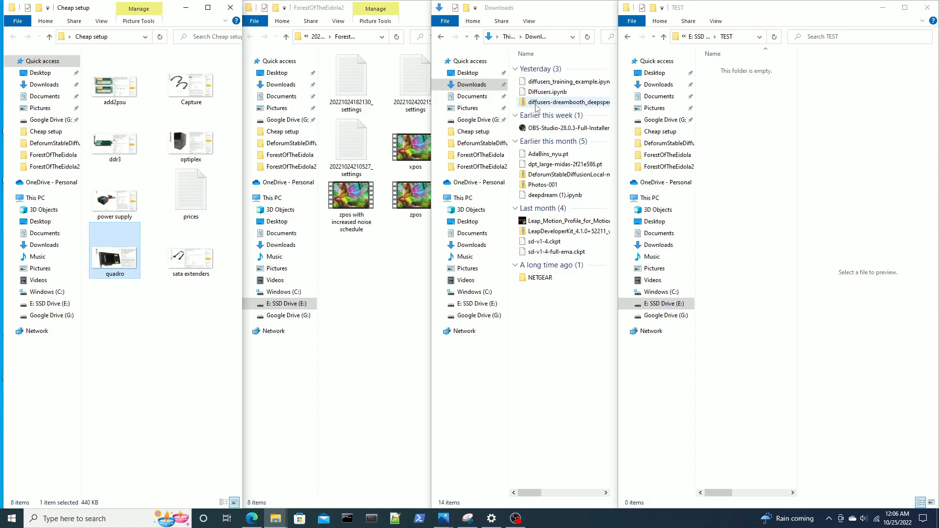
double_click(542, 176)
left_click_drag(568, 72, 842, 136)
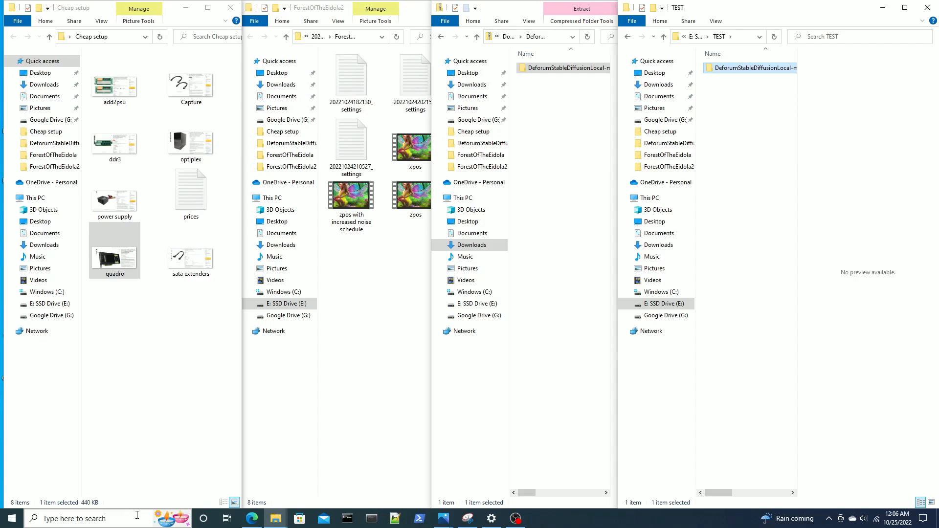
- Consult the Installation section of the repository's README in Edge and launch Anaconda Prompt (Miniconda3)
left_click(252, 518)
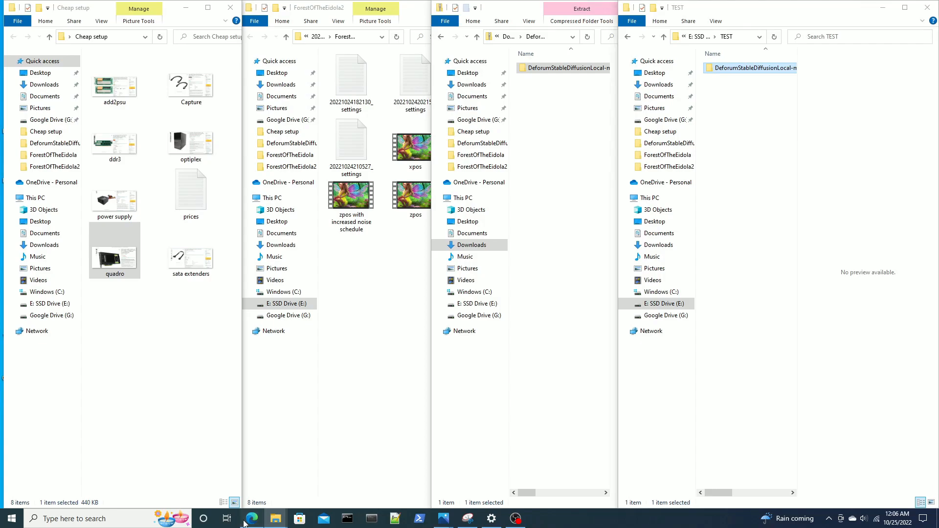
scroll(272, 402, "down", 7)
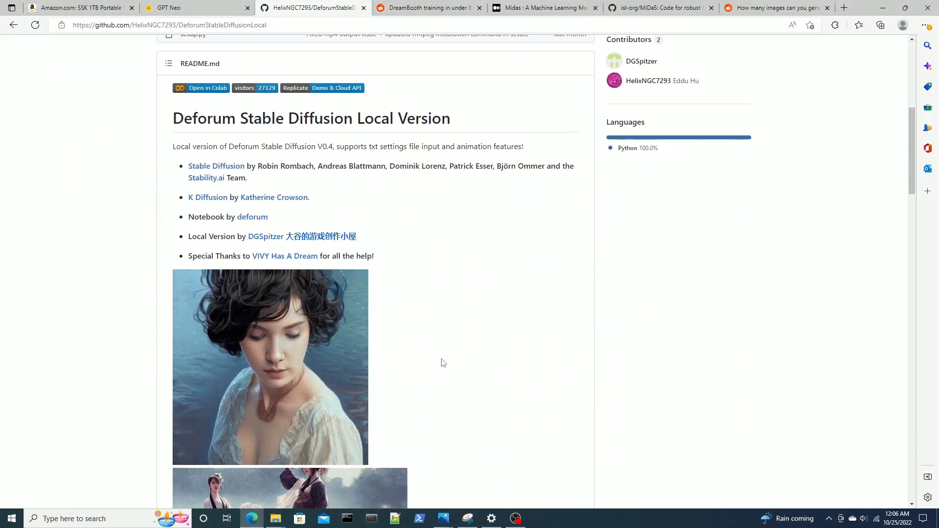
scroll(440, 361, "down", 7)
scroll(442, 367, "down", 12)
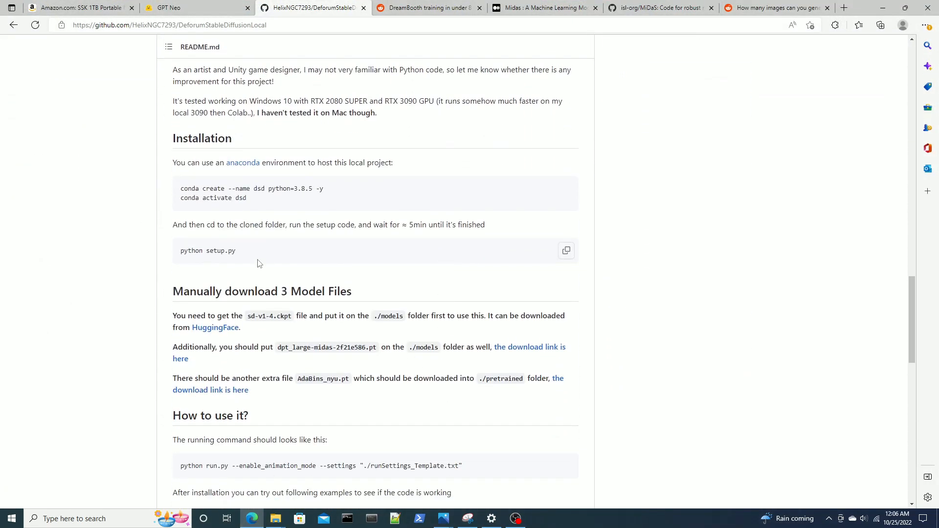
left_click(72, 522)
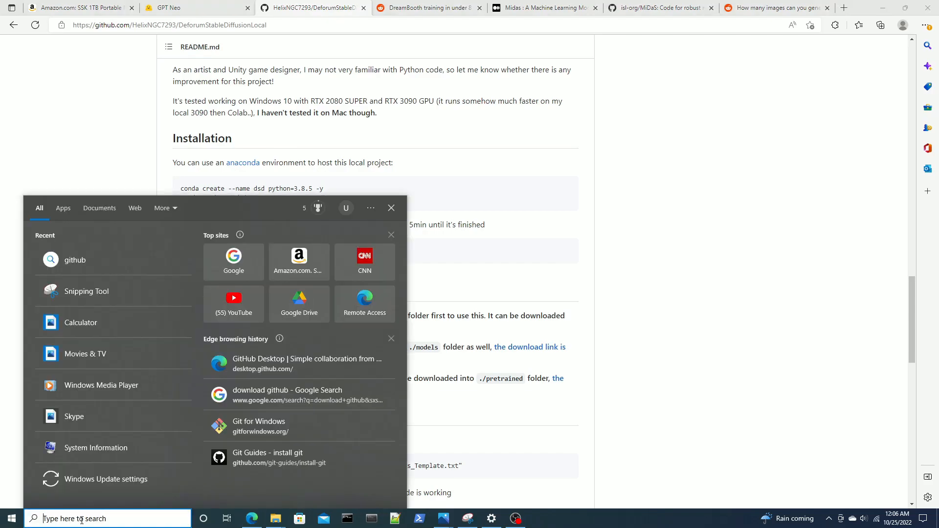
type("Anacond")
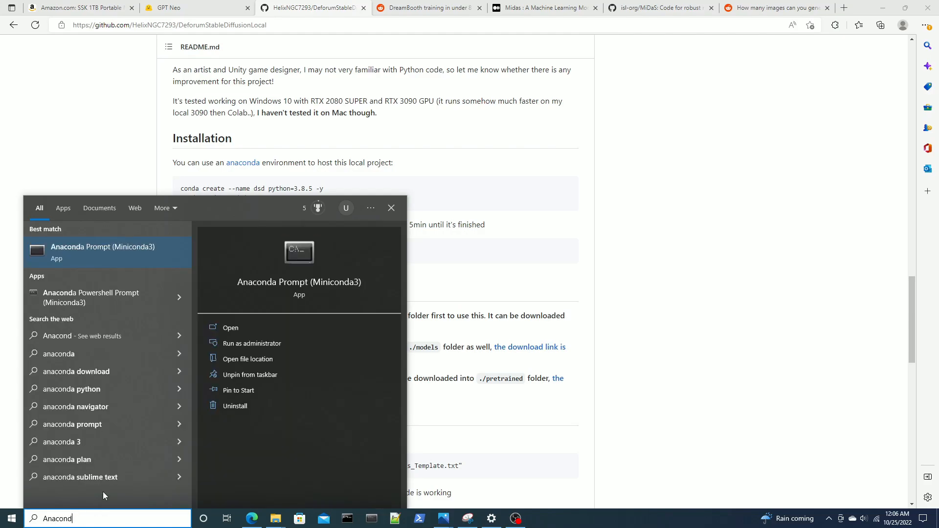
left_click(118, 250)
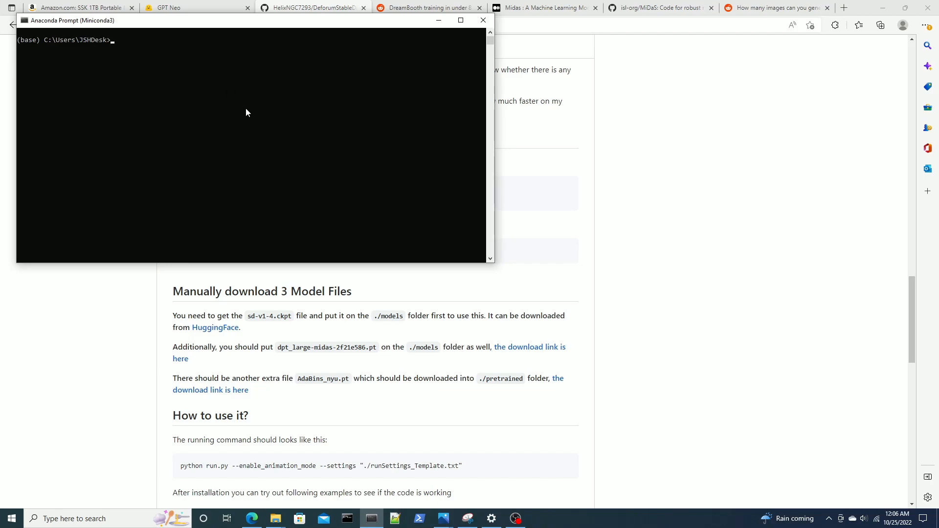
- Change the prompt's working directory to E:\TEST\DeforumStableDiffusionLocal-main, listing the contents of TEST on the way
type("e:")
key("Return")
type("cd TEST")
key("Return")
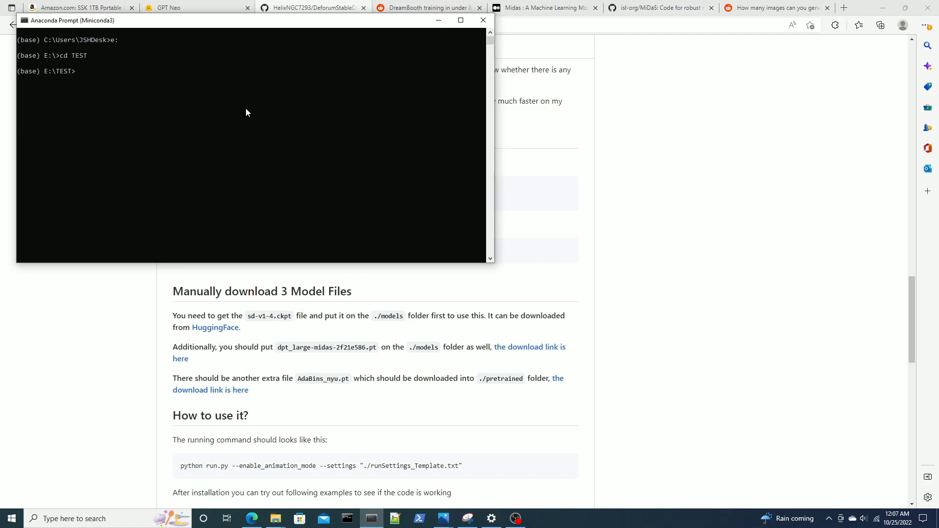
type("dir")
key("Return")
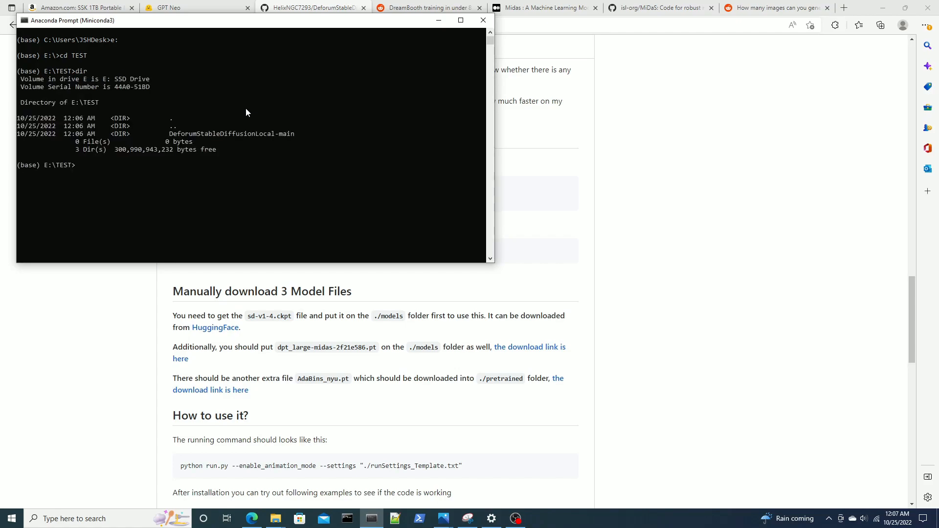
type("cd Def")
key("Tab")
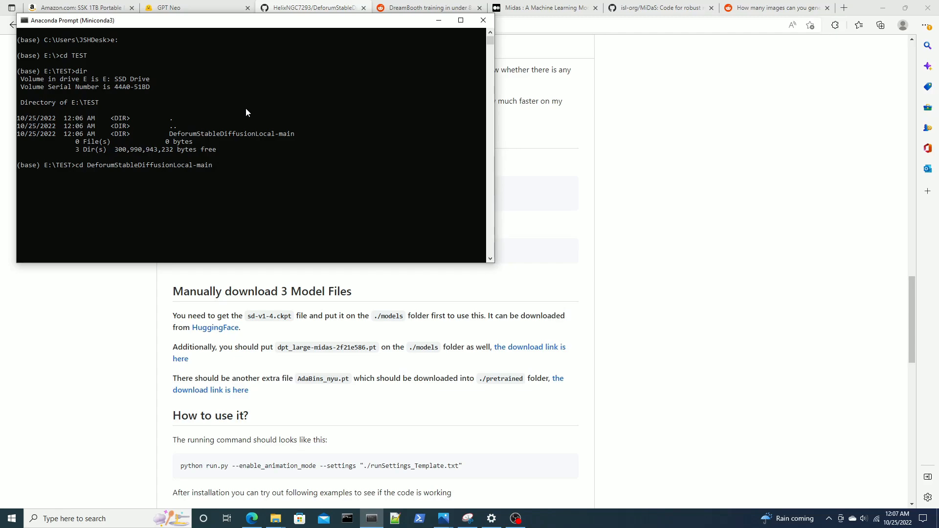
key("Return")
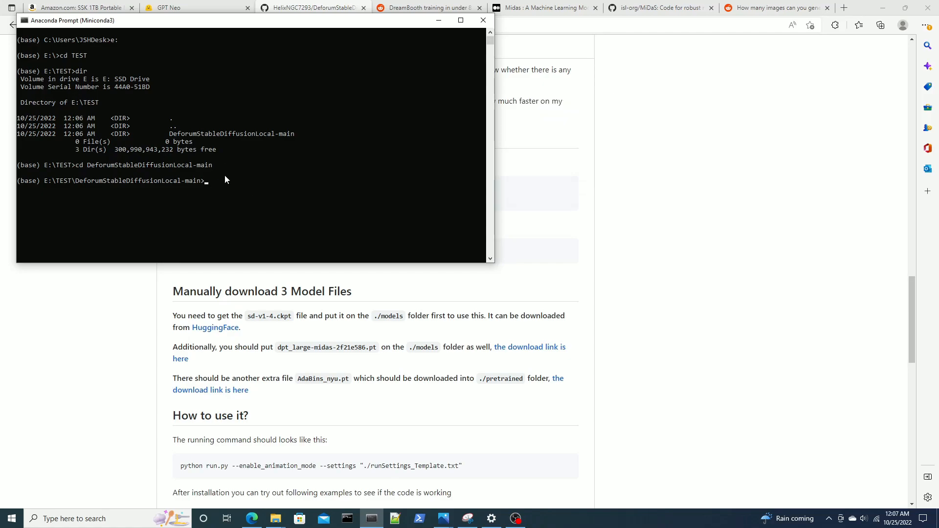
- Switch to the README in Edge and copy the conda create command from its Installation section
left_click(653, 302)
scroll(612, 314, "down", 3)
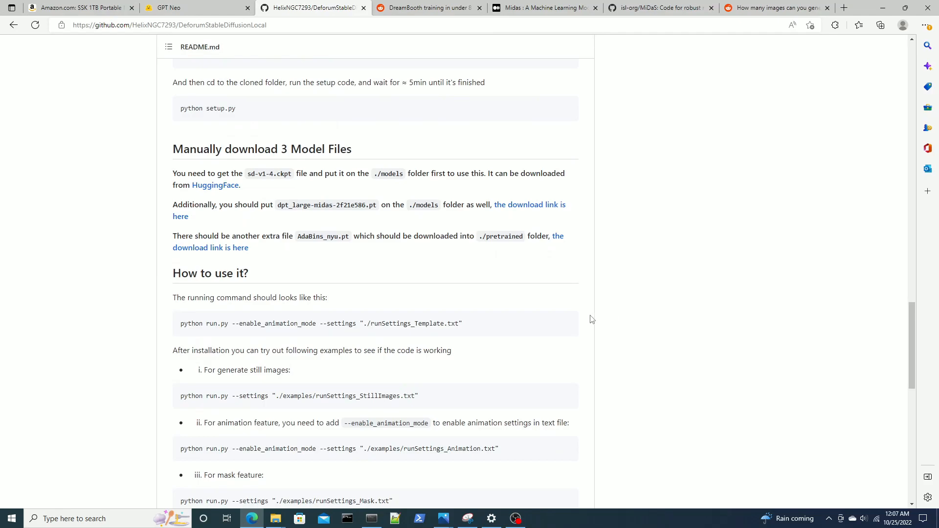
scroll(592, 319, "up", 6)
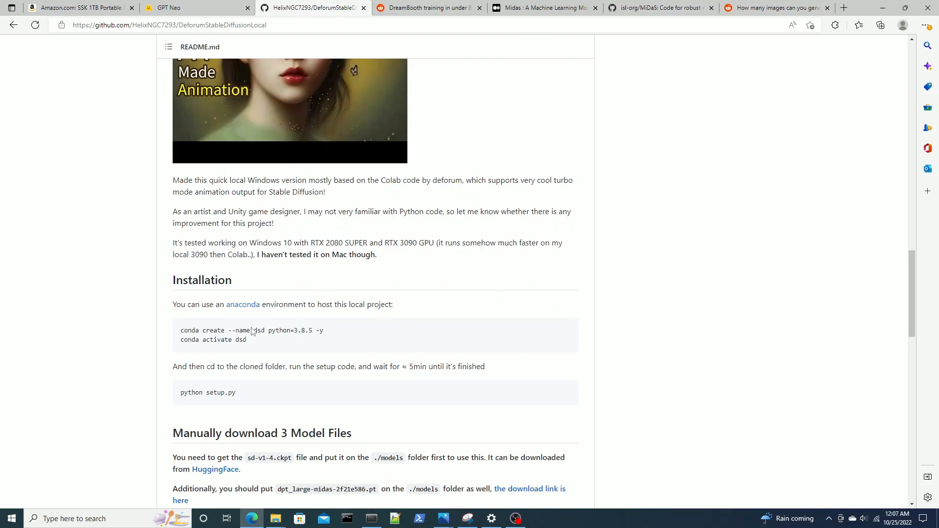
left_click_drag(257, 331, 262, 331)
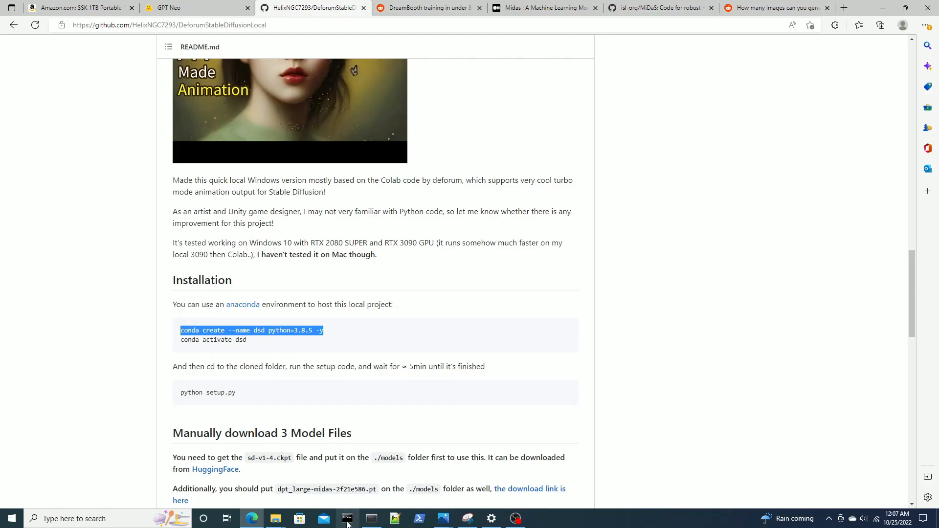
- Return to Anaconda Prompt and create a conda environment named dsd2 with python=3.8.5, using the -y option
left_click(372, 519)
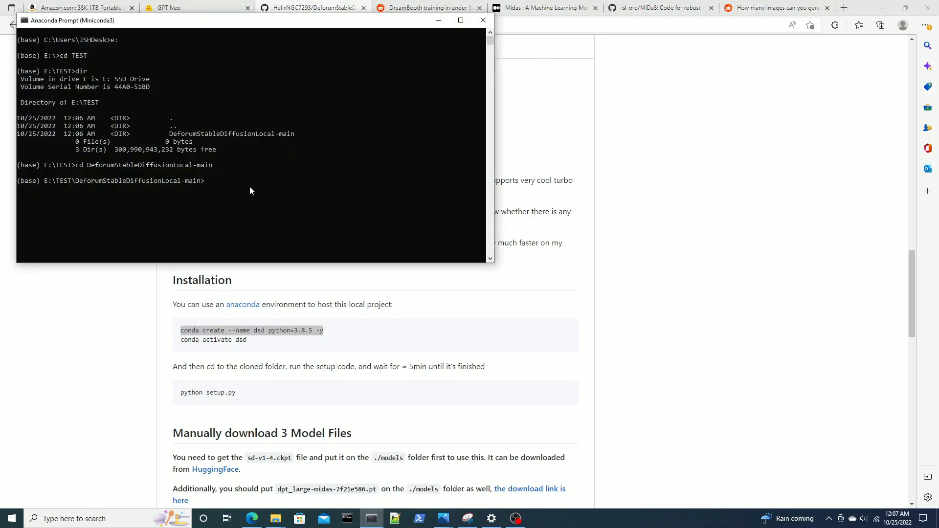
type("conda create --name dsd python=3.8.5 -y")
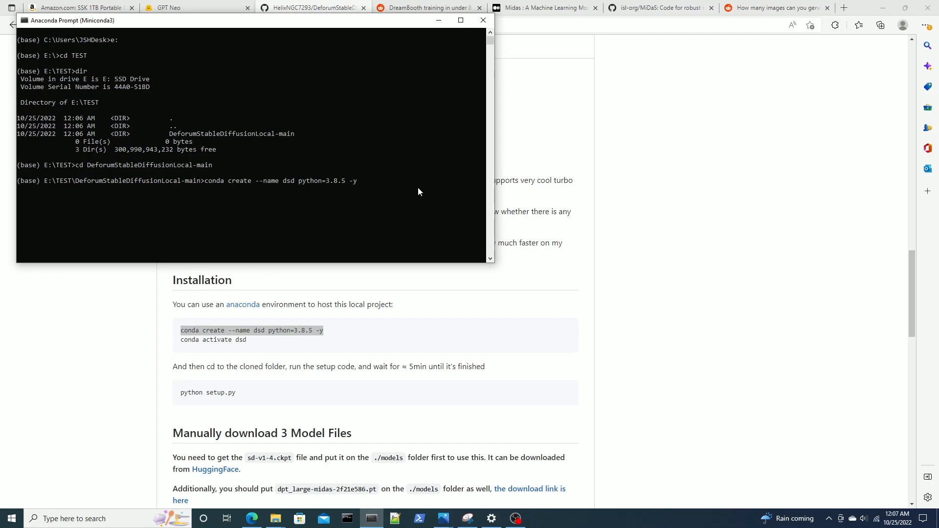
key("Left")
key("Left")
key("Left")
key("Left")
key("Left")
key("Left")
key("Left")
type("2")
key("Return")
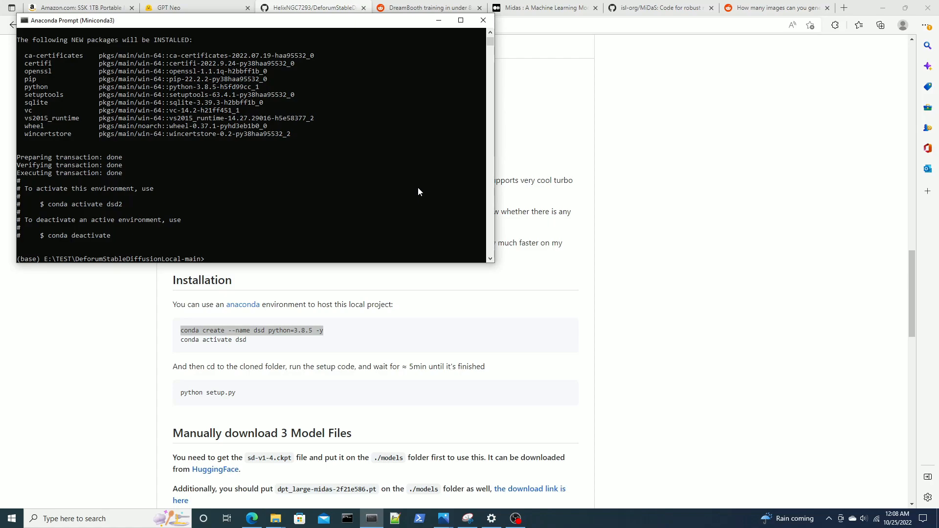
- Activate the dsd2 environment and run python setup.py in the repository folder
type("conda activate dsd2")
key("Return")
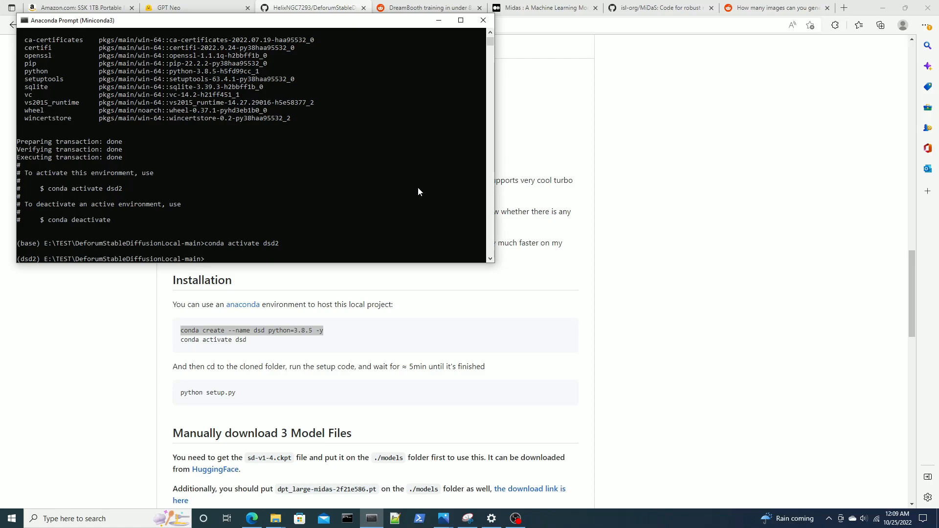
type("ython setup.py")
key("Return")
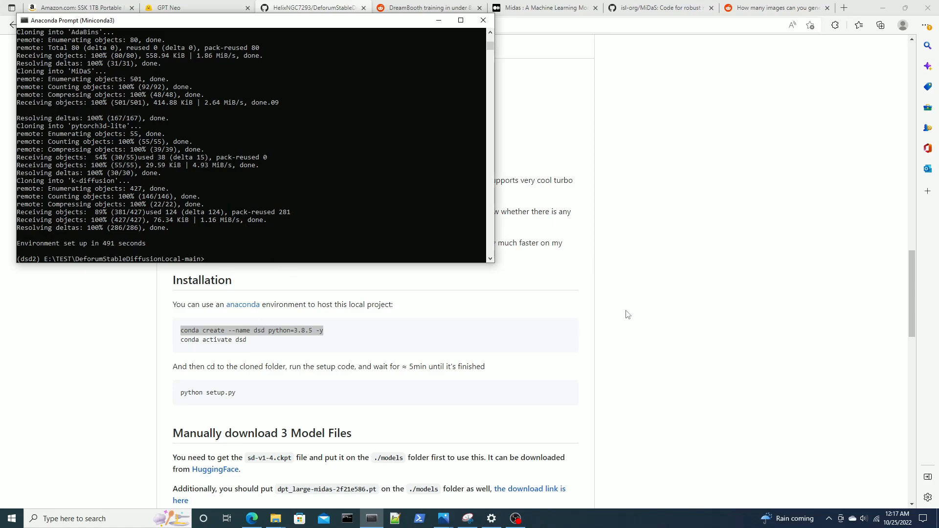
- Switch to Edge and examine which files and target folders the README lists under Manually download 3 Model Files
left_click(553, 341)
scroll(502, 359, "down", 4)
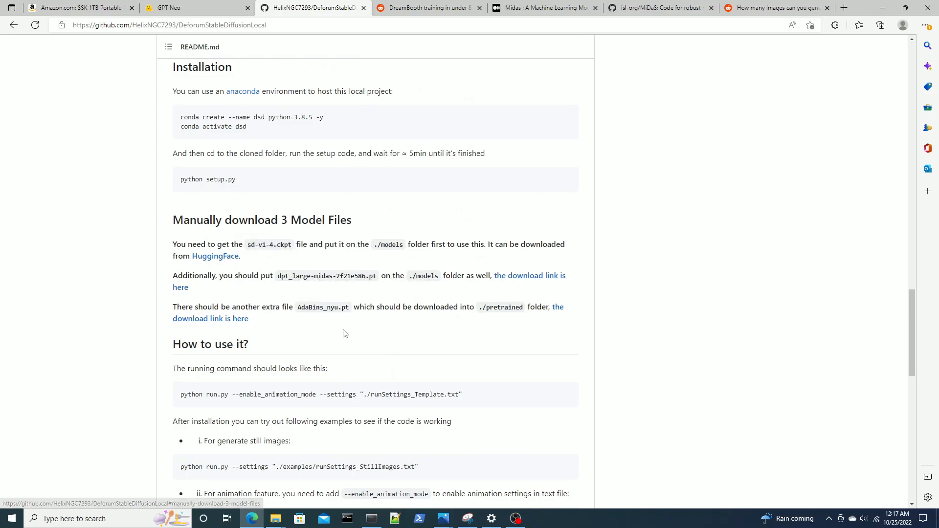
left_click_drag(342, 332, 132, 222)
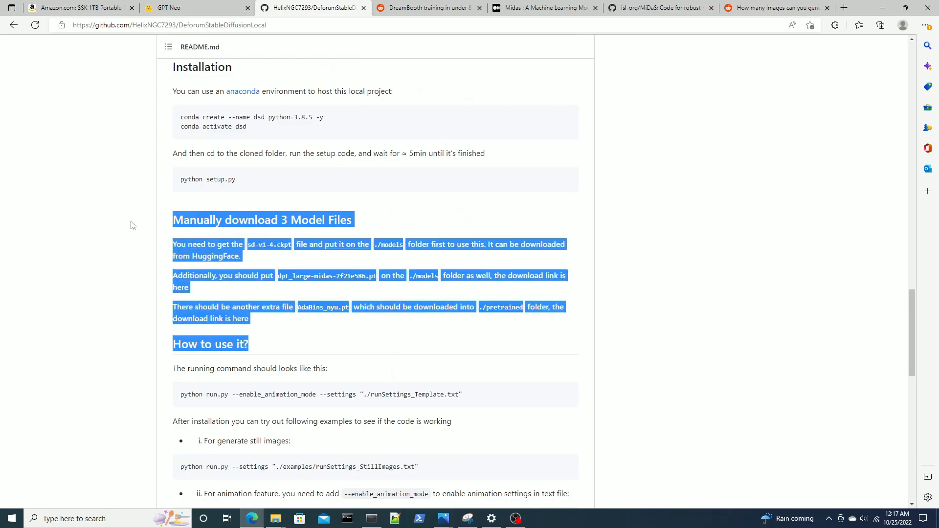
left_click(667, 295)
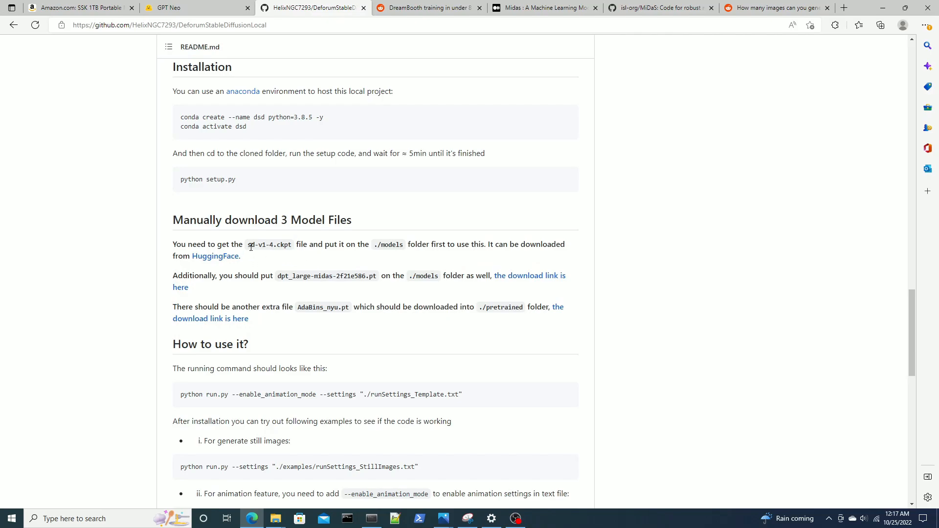
left_click_drag(249, 245, 273, 245)
left_click(595, 257)
left_click_drag(275, 277, 377, 276)
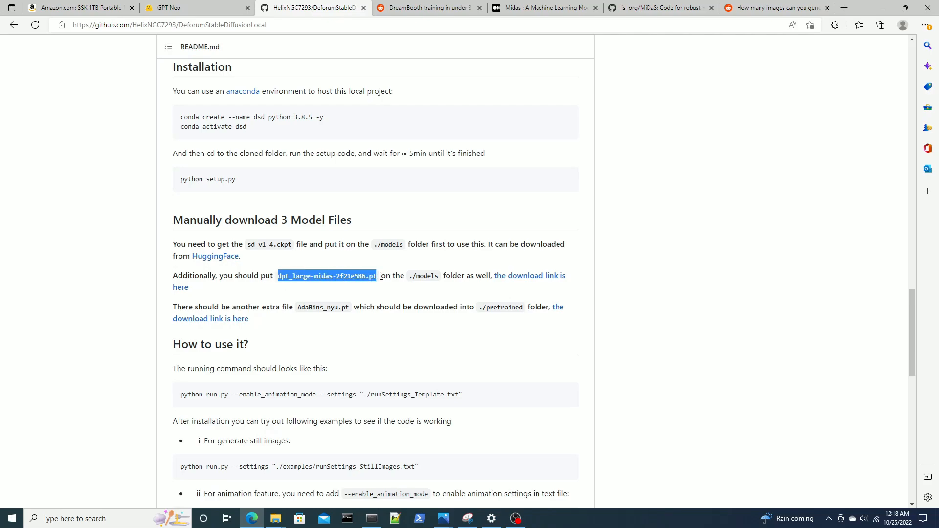
left_click(312, 278)
double_click(321, 277)
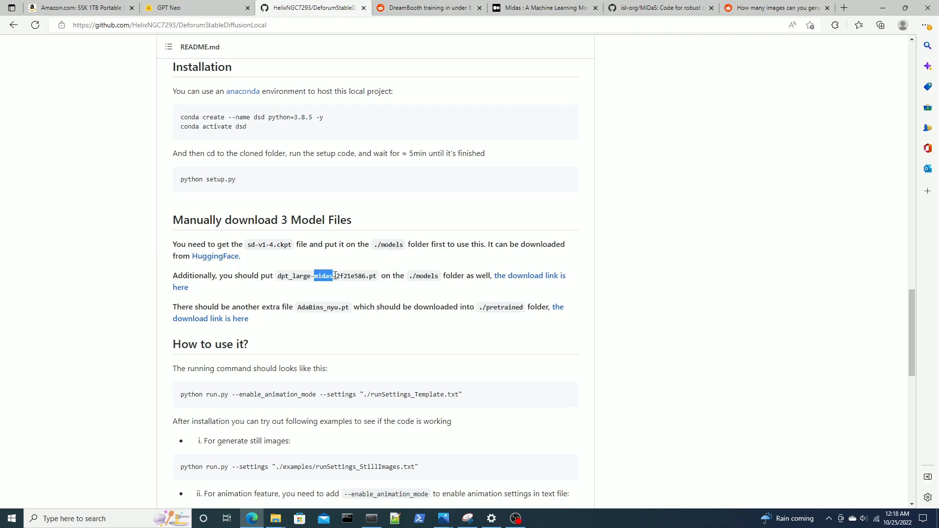
left_click(301, 309)
left_click_drag(298, 309, 327, 309)
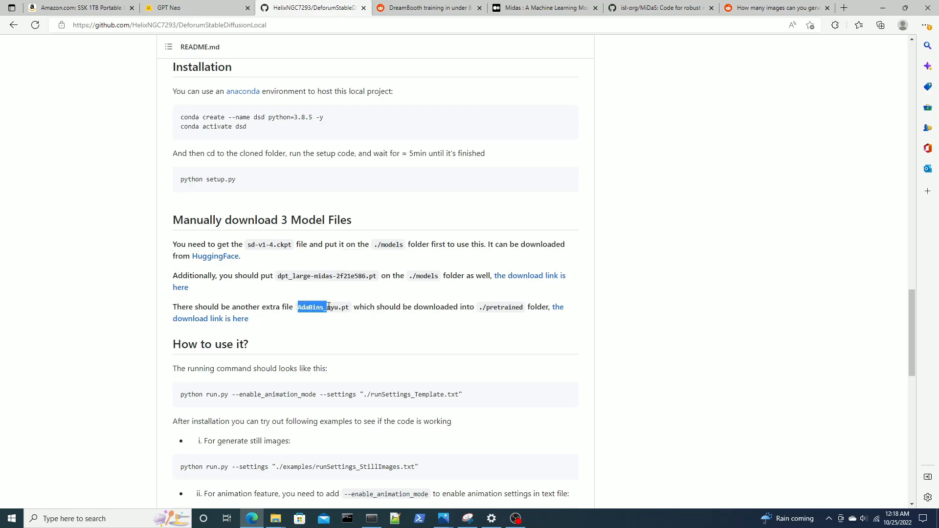
left_click(364, 337)
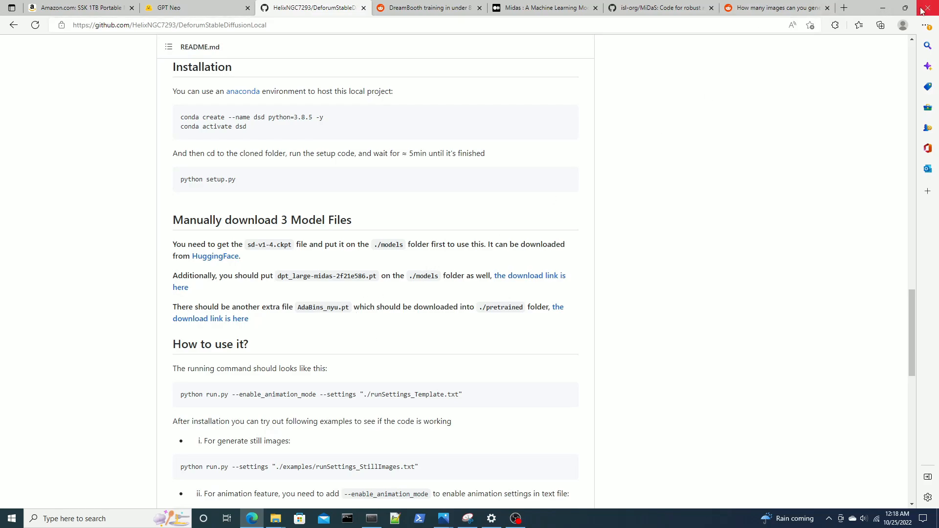
- Restore the Edge window to a smaller size and show the Downloads folder in File Explorer next to the README
left_click(905, 8)
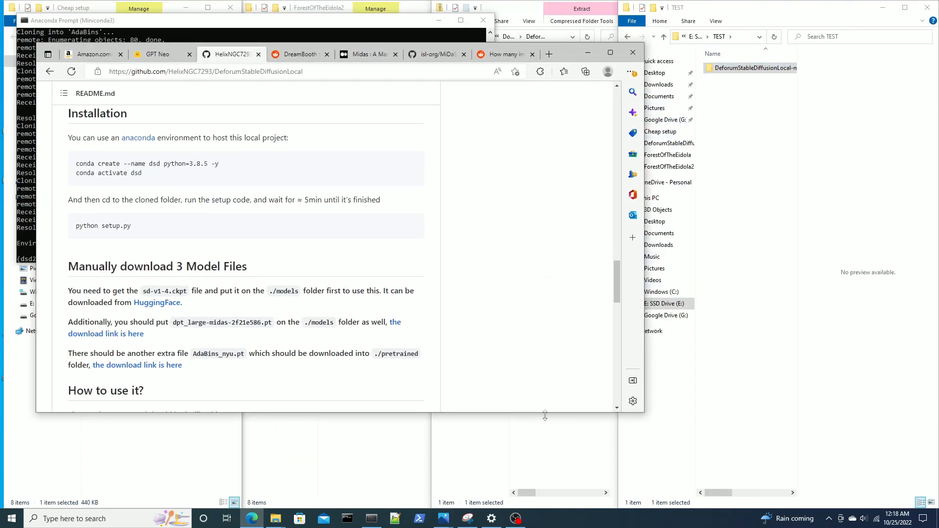
left_click(514, 448)
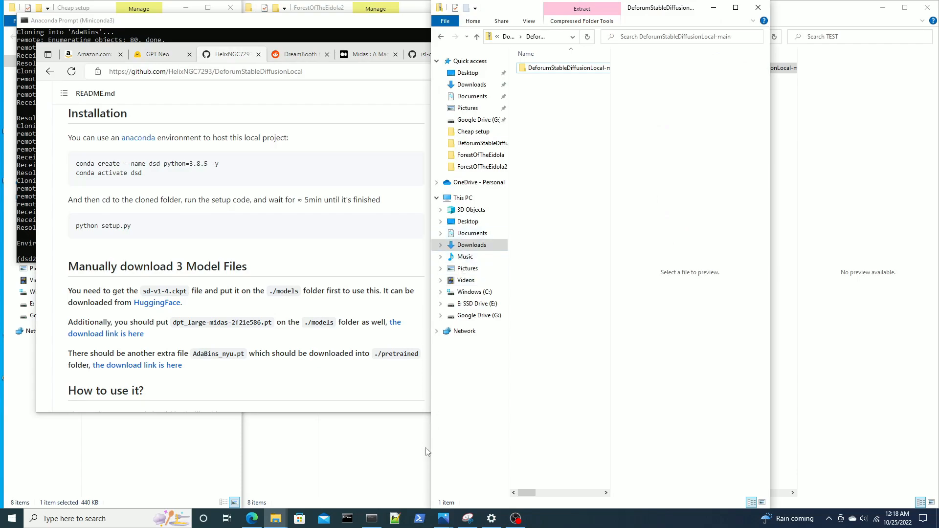
left_click(402, 449)
left_click(883, 337)
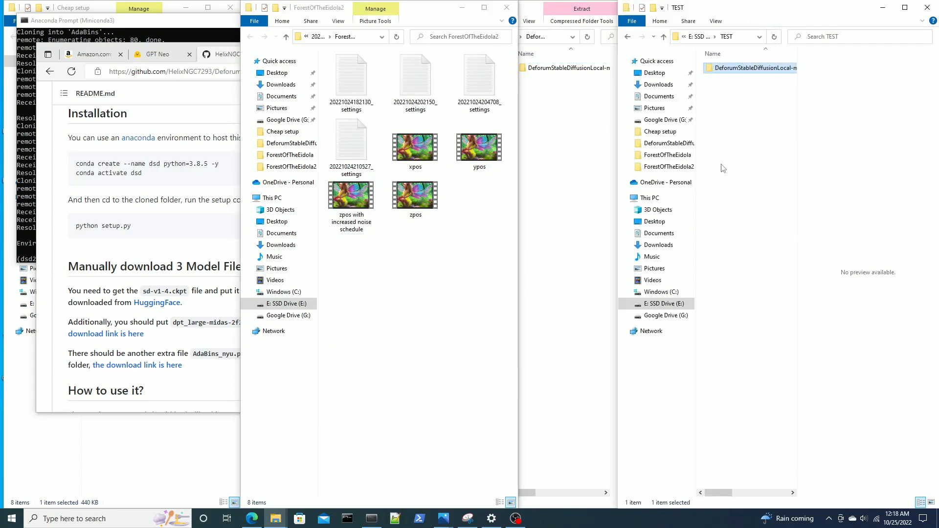
left_click(590, 128)
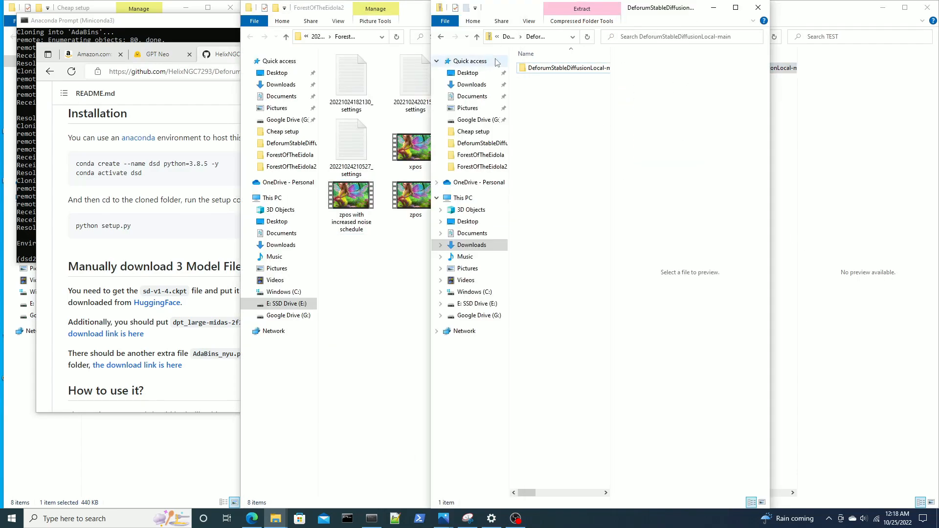
left_click(471, 85)
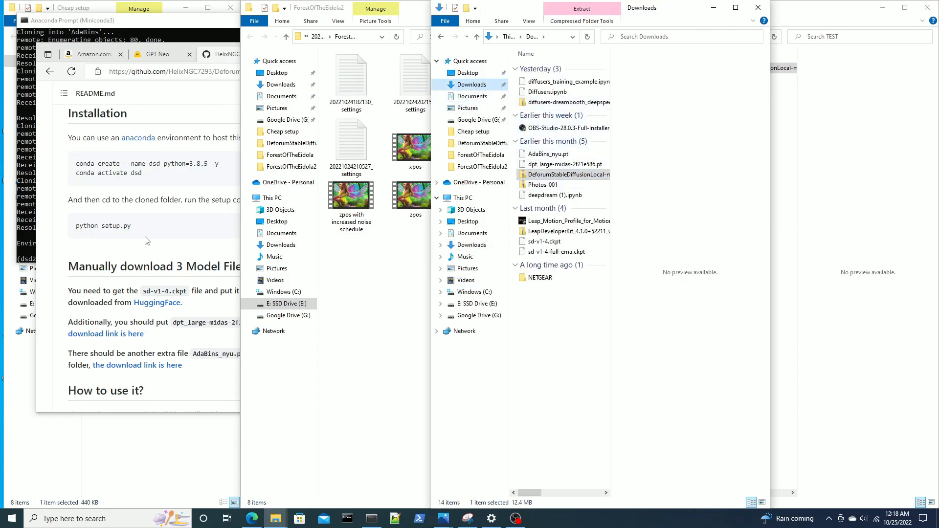
left_click(161, 232)
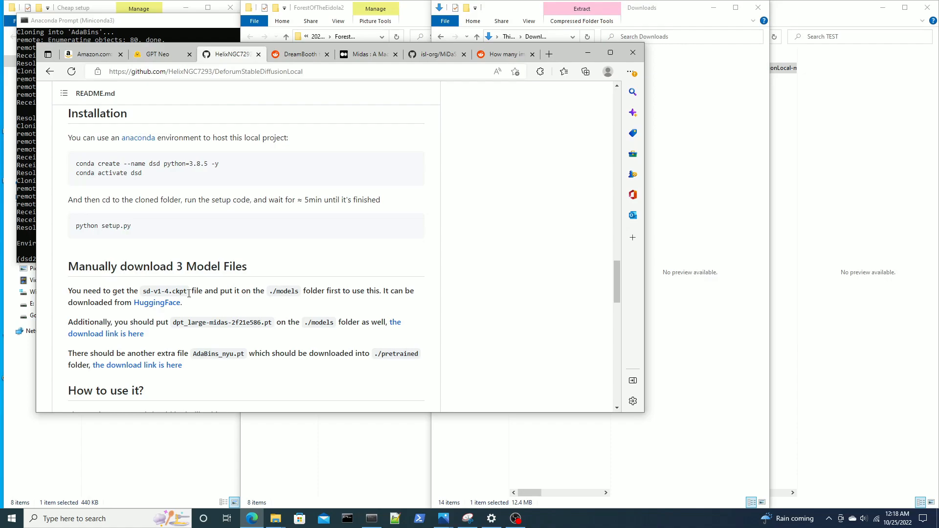
left_click(728, 190)
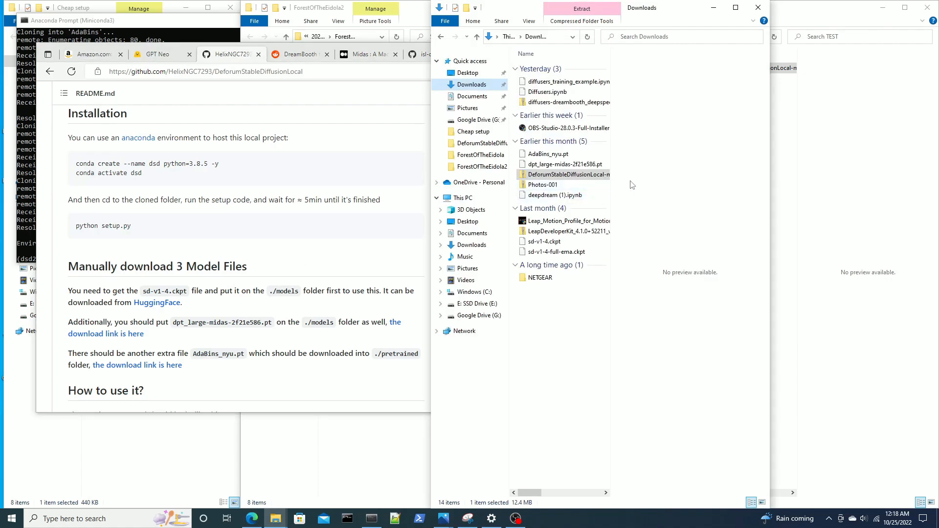
- Open the models folder inside DeforumStableDiffusionLocal-main in the File Explorer window showing TEST
left_click(892, 189)
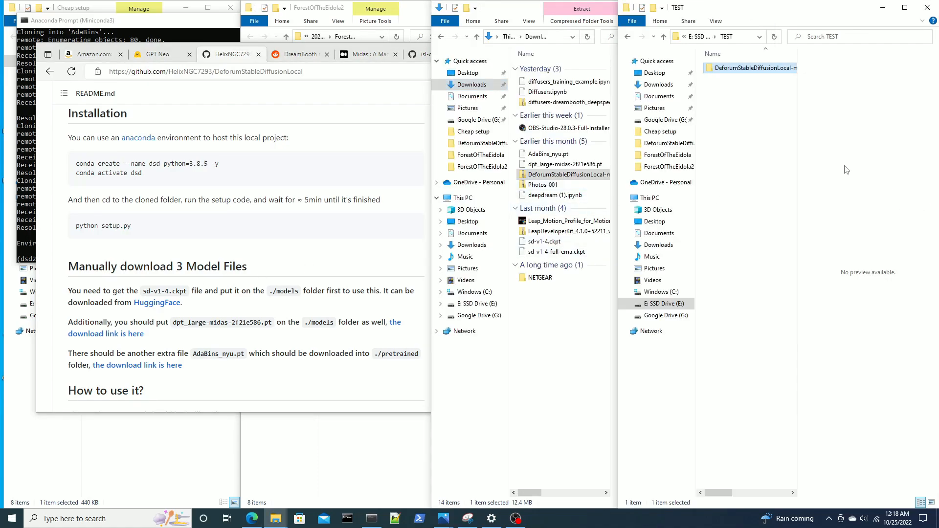
double_click(739, 69)
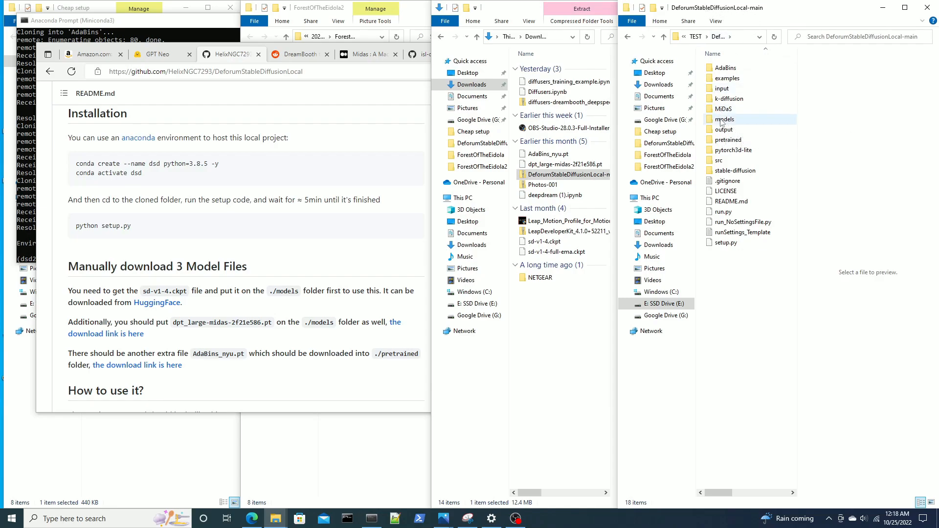
double_click(721, 122)
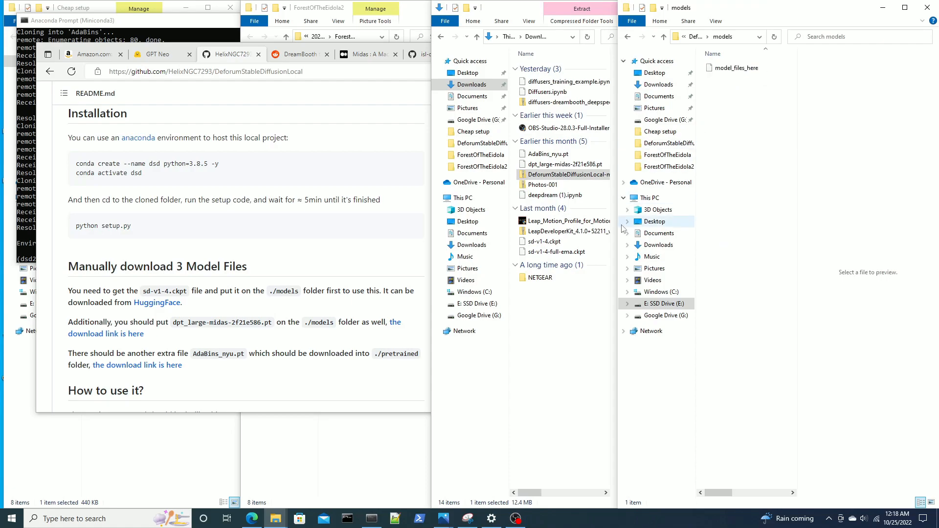
left_click(546, 243)
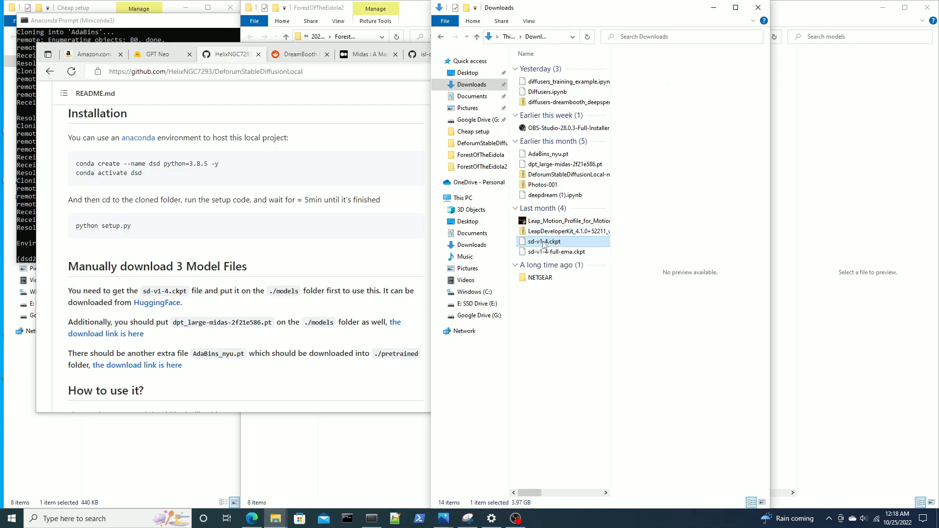
mouse_move(549, 246)
left_mouse_down()
mouse_move(734, 220)
mouse_move(558, 242)
left_mouse_up()
left_click(542, 242)
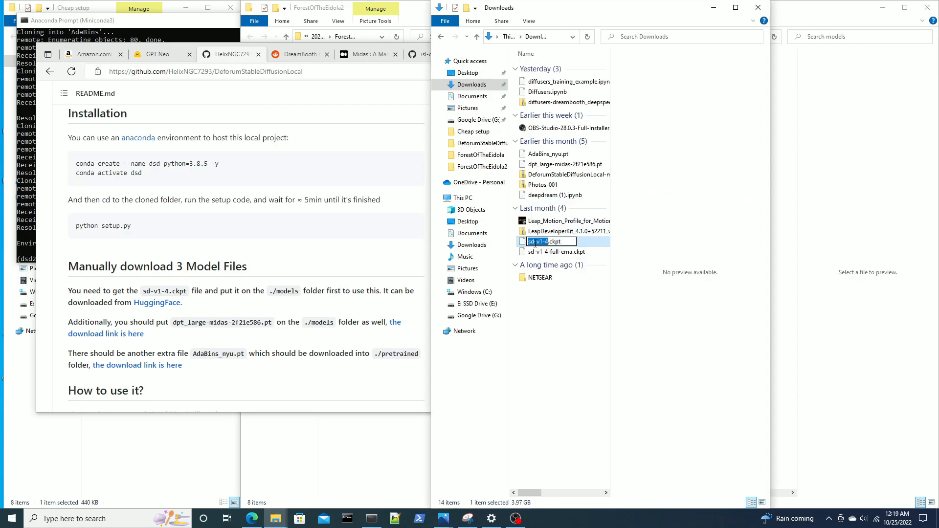
left_click(614, 235)
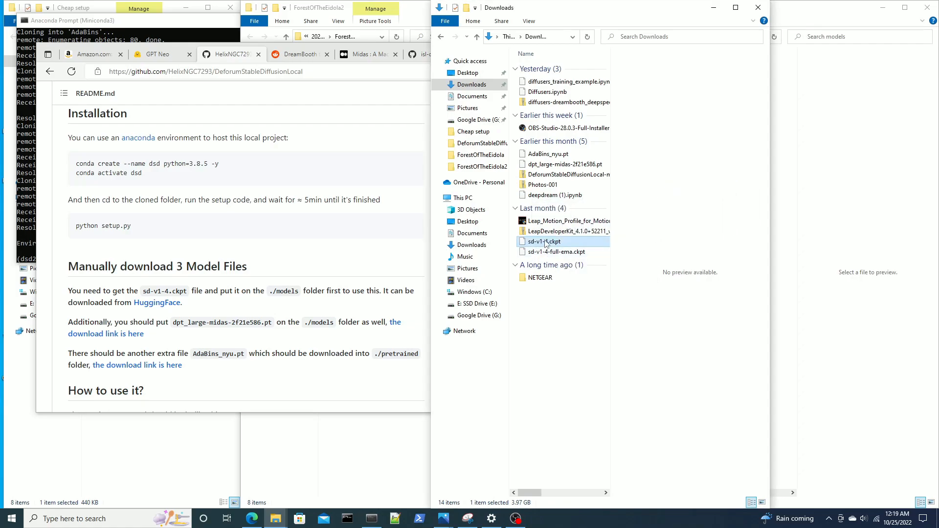
left_click_drag(544, 243, 813, 168)
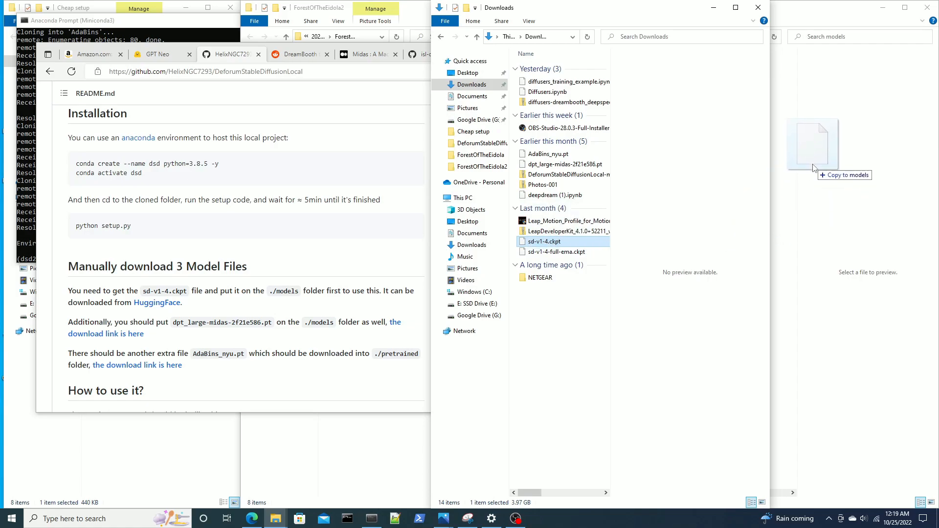
left_click_drag(813, 167, 568, 391)
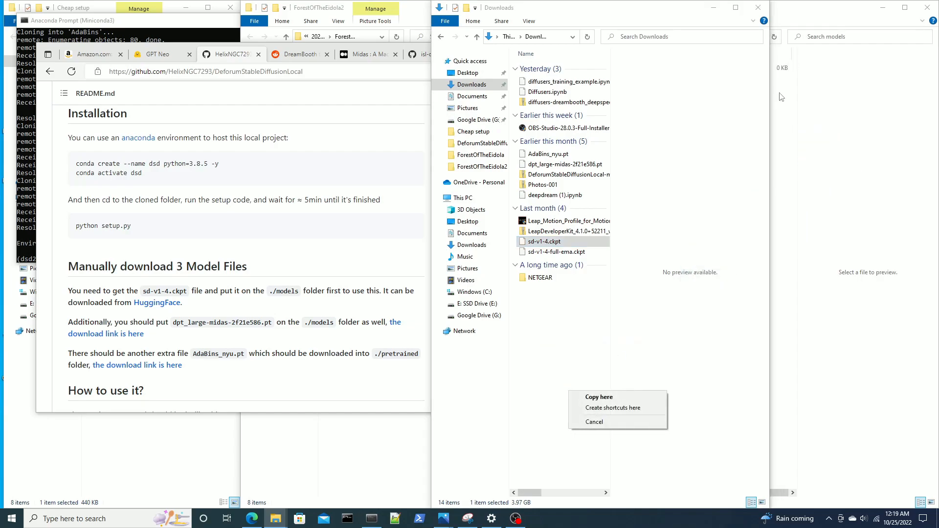
left_click(805, 24)
- Arrange the Downloads and models windows side by side and copy sd-v1-4.ckpt from Downloads into the models folder
left_click_drag(615, 20, 493, 21)
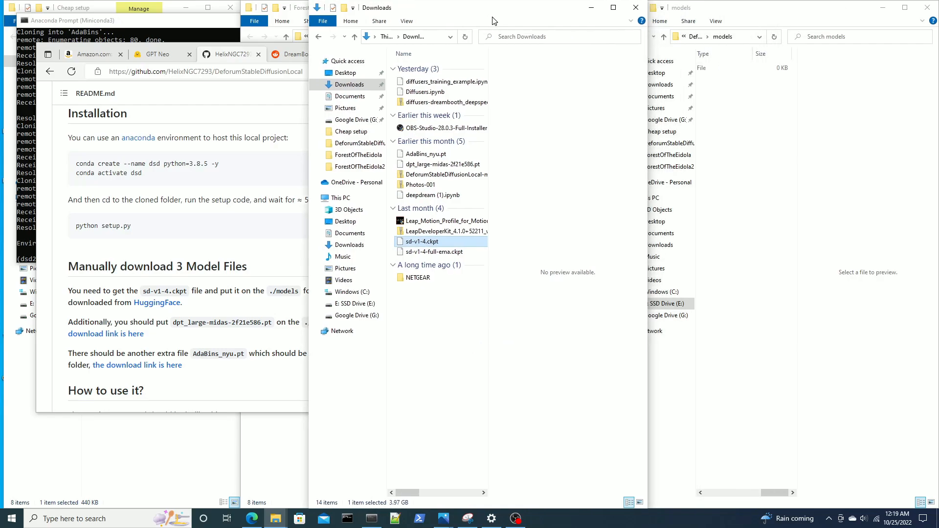
left_click(783, 228)
left_click_drag(778, 493, 712, 495)
left_click(425, 242)
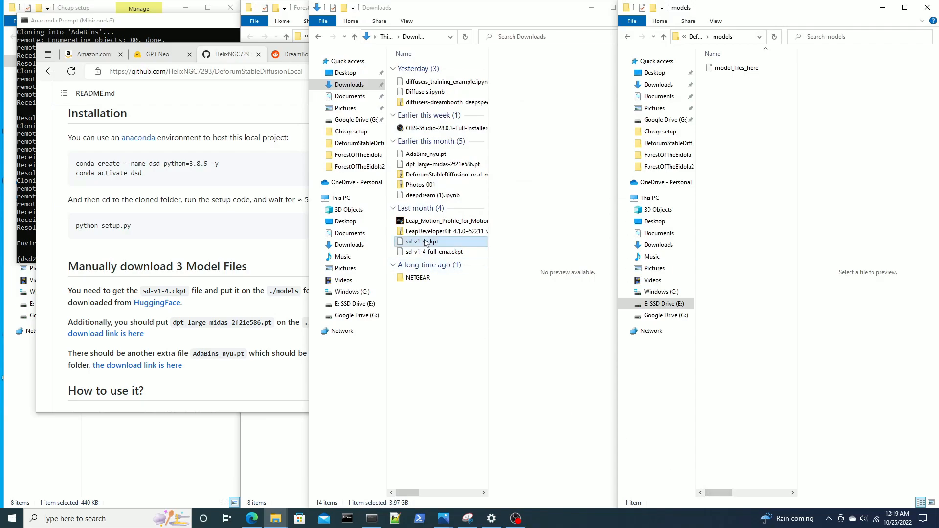
left_click_drag(425, 242, 741, 154)
left_click(770, 159)
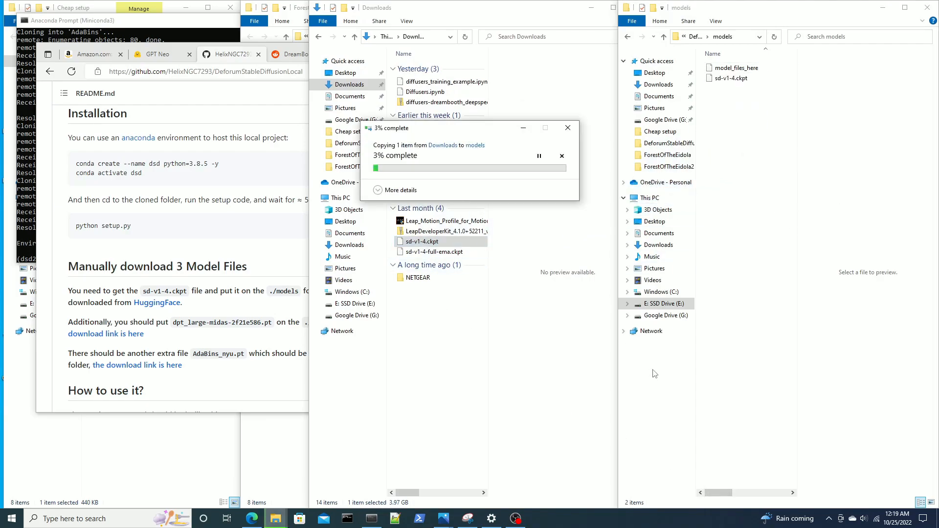
- Move the Edge window with the README aside and bring the Downloads folder window to the front
left_click(272, 347)
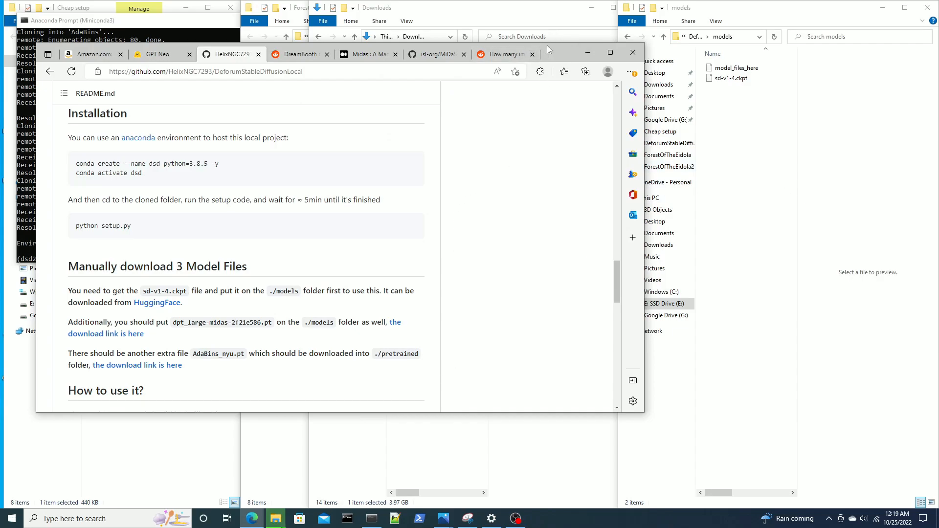
left_click_drag(557, 52, 407, 48)
left_click(560, 152)
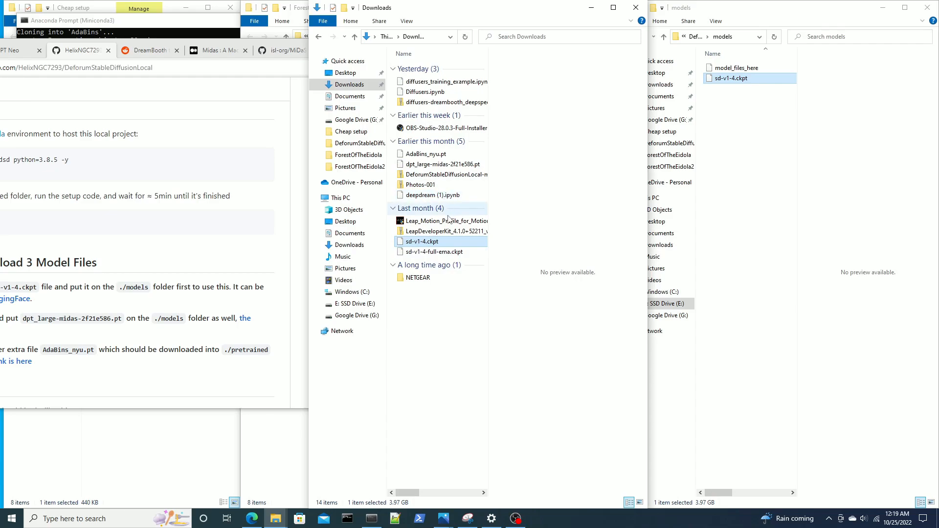
- Copy dpt_large-midas-2f21e586.pt from Downloads into the models folder and bring the README window fully back into view
left_click_drag(441, 165, 756, 167)
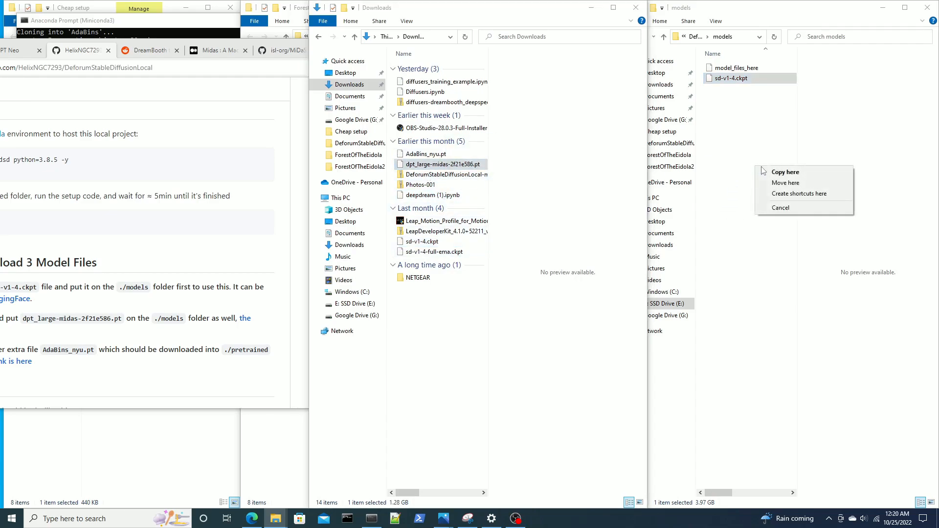
left_click(786, 177)
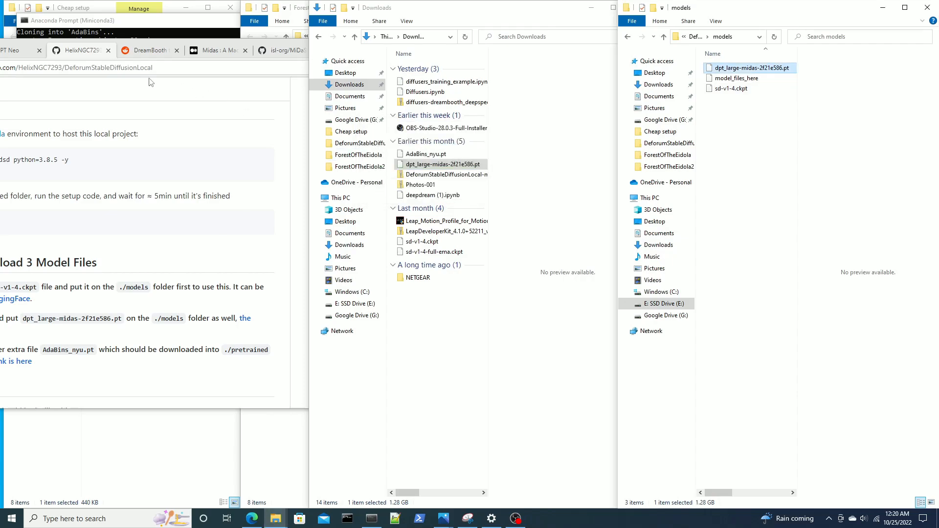
left_click(199, 98)
left_click_drag(419, 59, 538, 41)
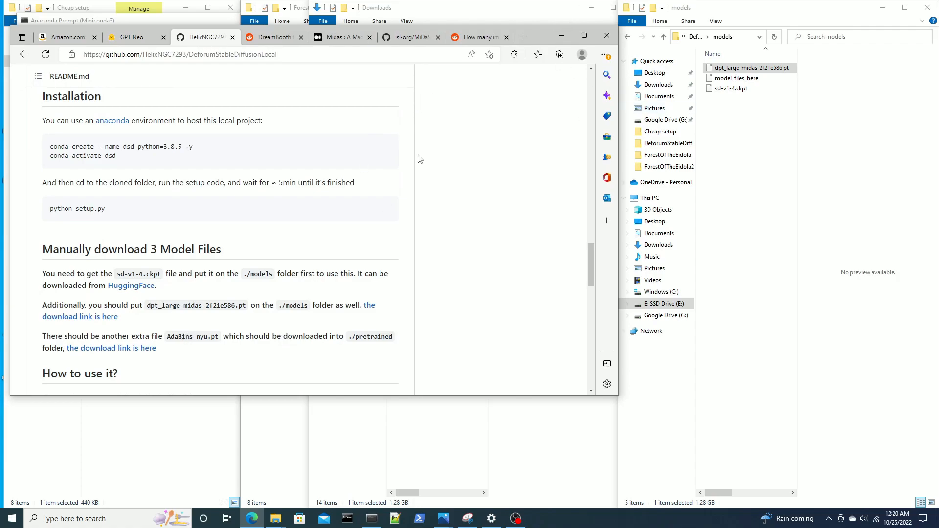
- Copy AdaBins_nyu.pt from Downloads into the pretrained folder of DeforumStableDiffusionLocal-main
left_click(761, 169)
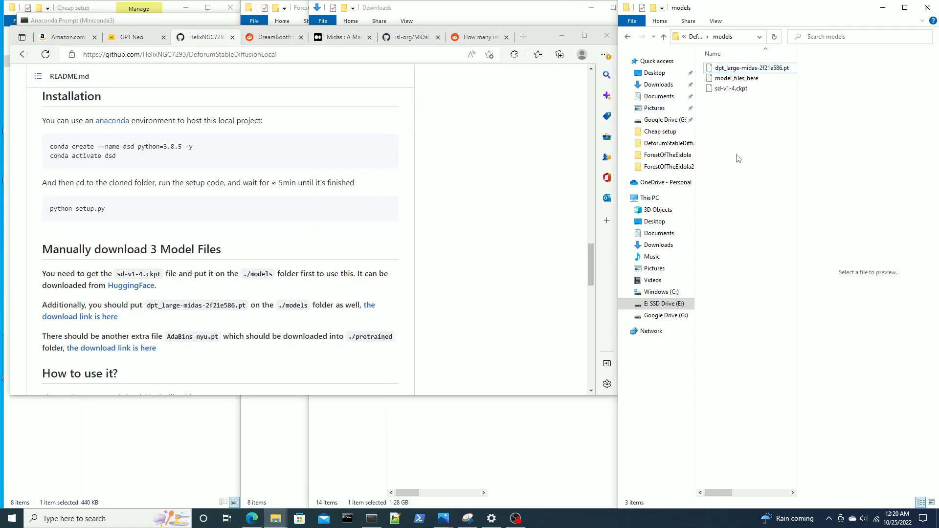
left_click(665, 38)
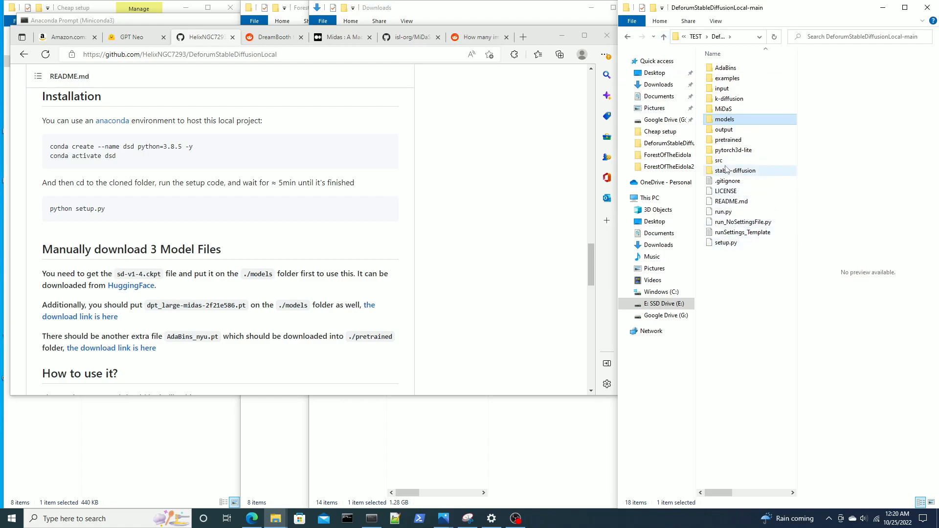
double_click(728, 139)
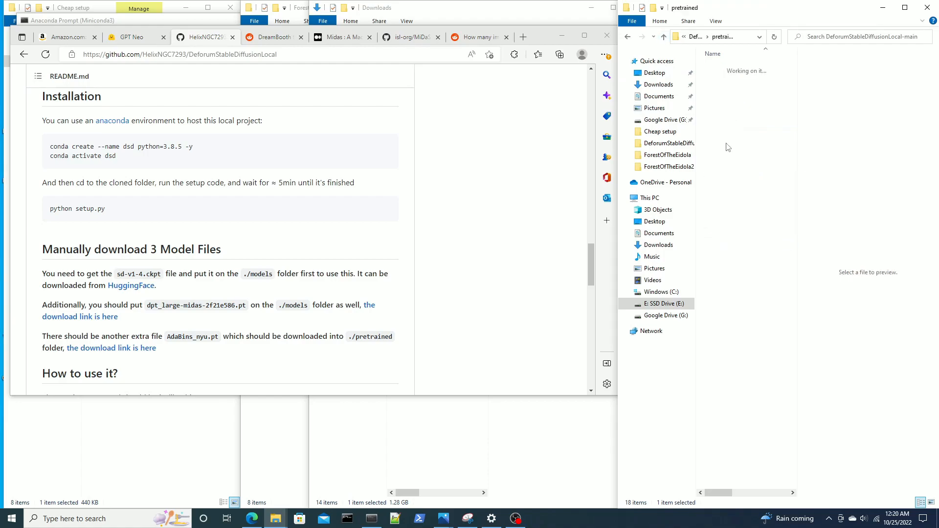
left_click(479, 439)
left_click(426, 155)
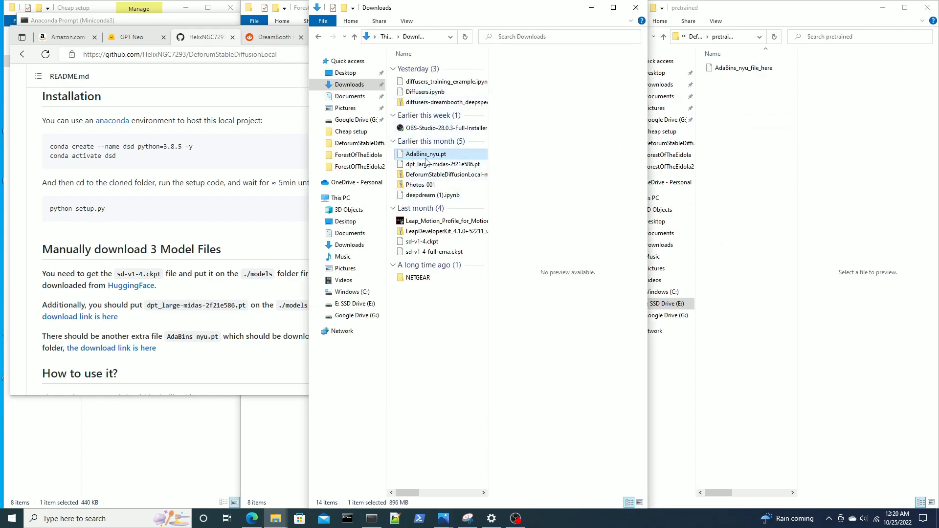
left_click_drag(426, 156, 750, 148)
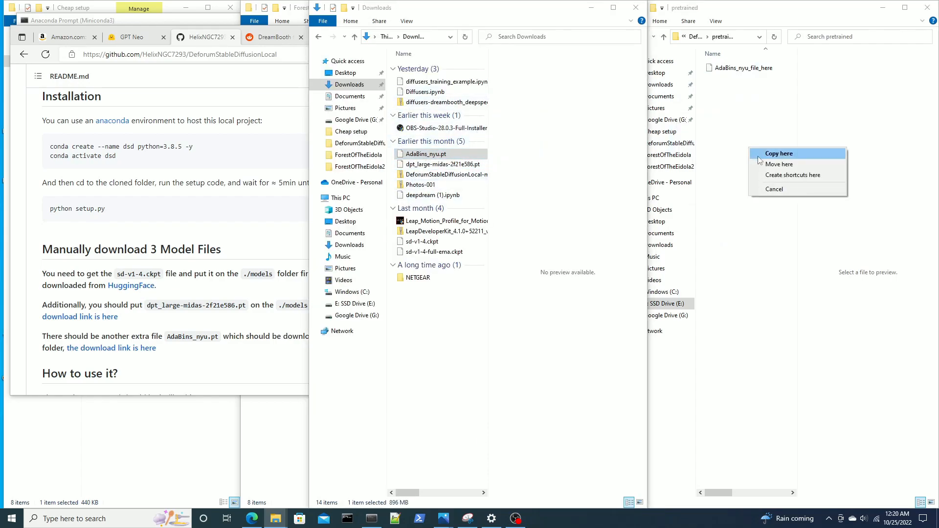
left_click(762, 152)
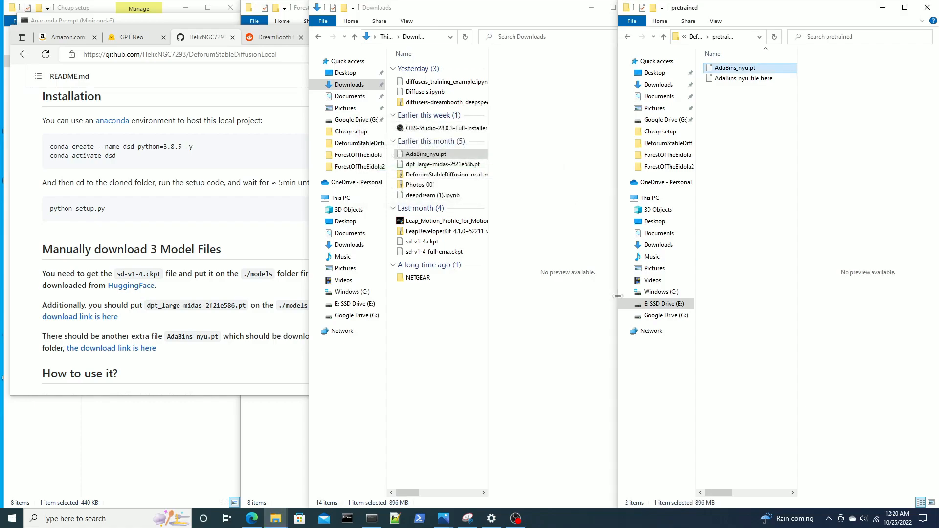
left_click(744, 133)
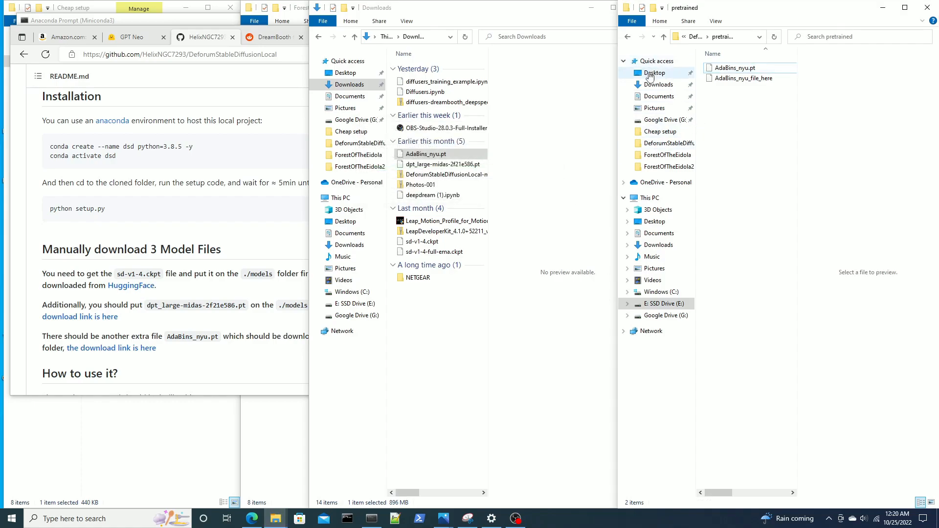
- Find the "How to use it?" section in the README and select the run.py command that uses runSettings_Template.txt
left_click(264, 124)
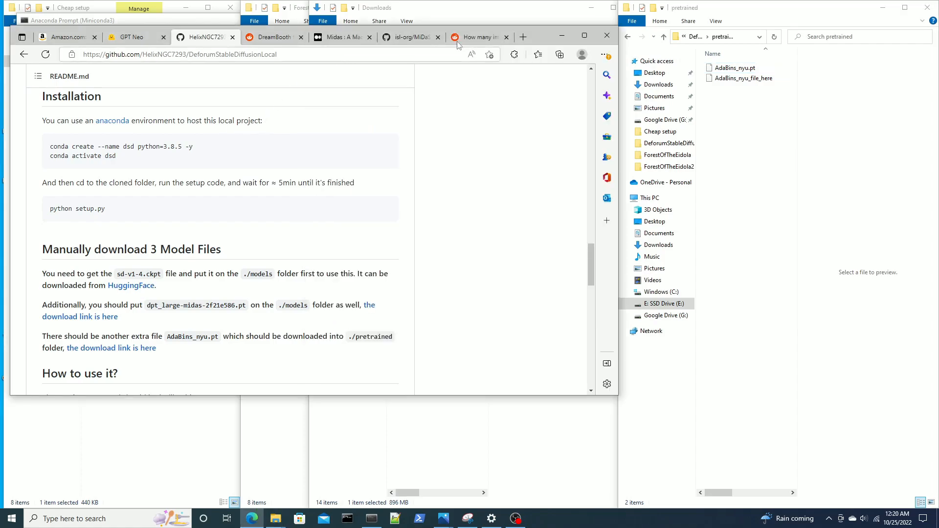
scroll(297, 141, "down", 5)
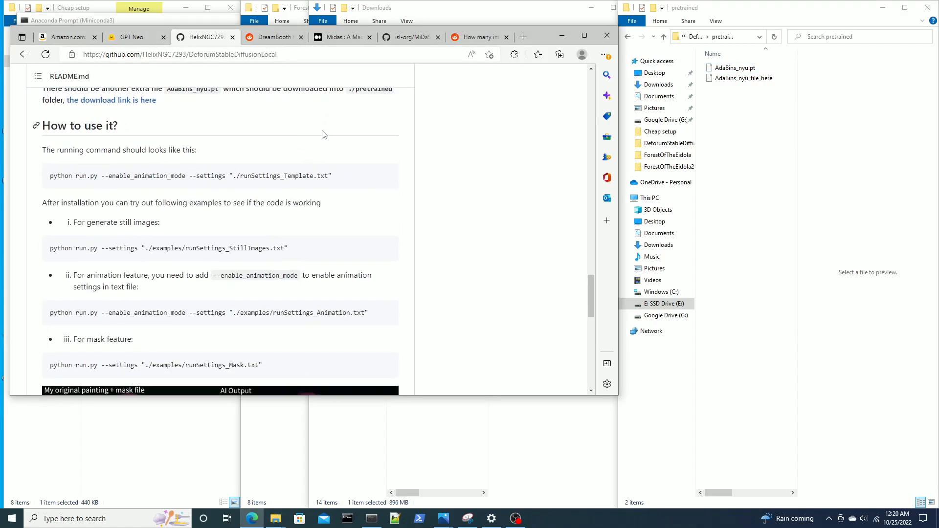
scroll(322, 134, "down", 1)
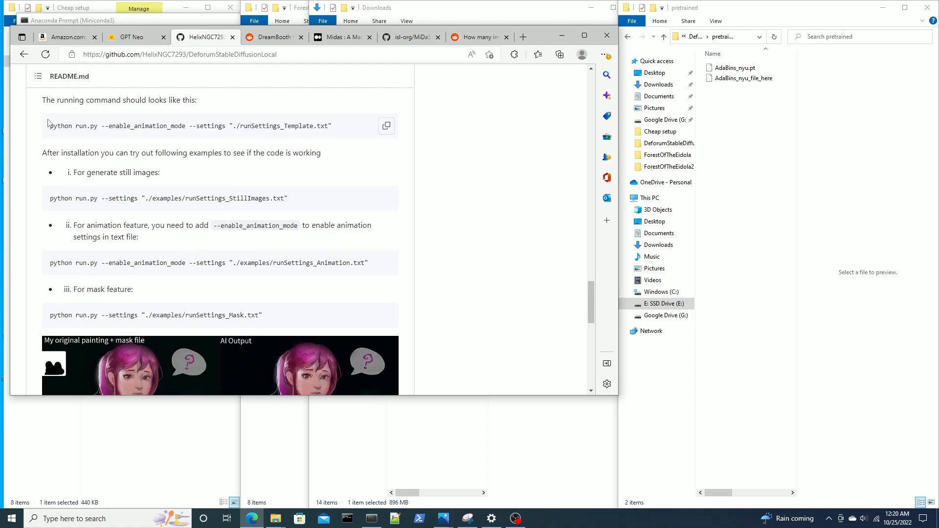
left_click_drag(49, 128, 343, 128)
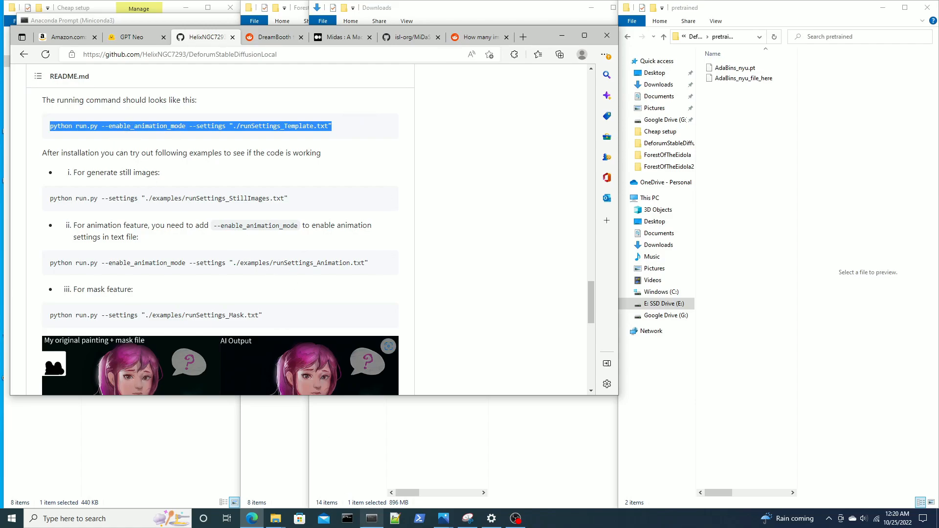
- Place the Anaconda Prompt window clear of the README command and return File Explorer to the DeforumStableDiffusionLocal-main folder
left_click(372, 519)
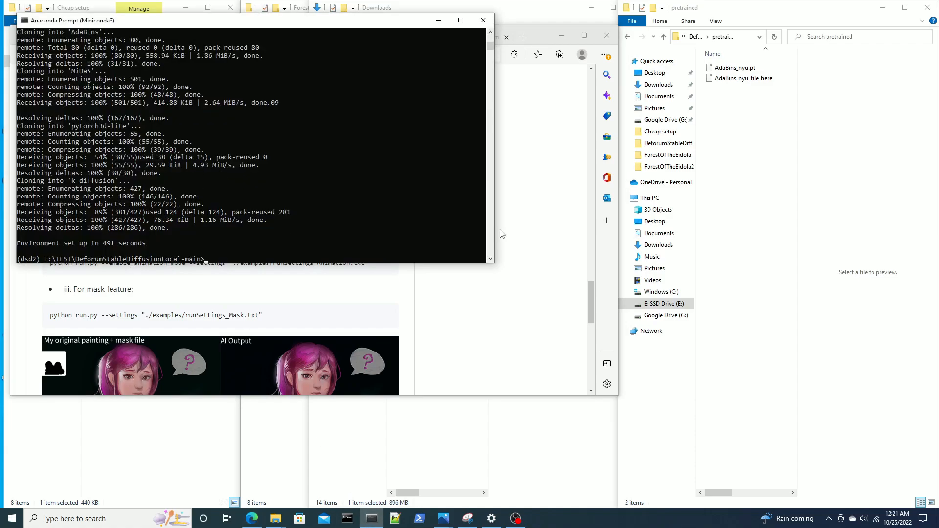
left_click(754, 190)
left_click(664, 37)
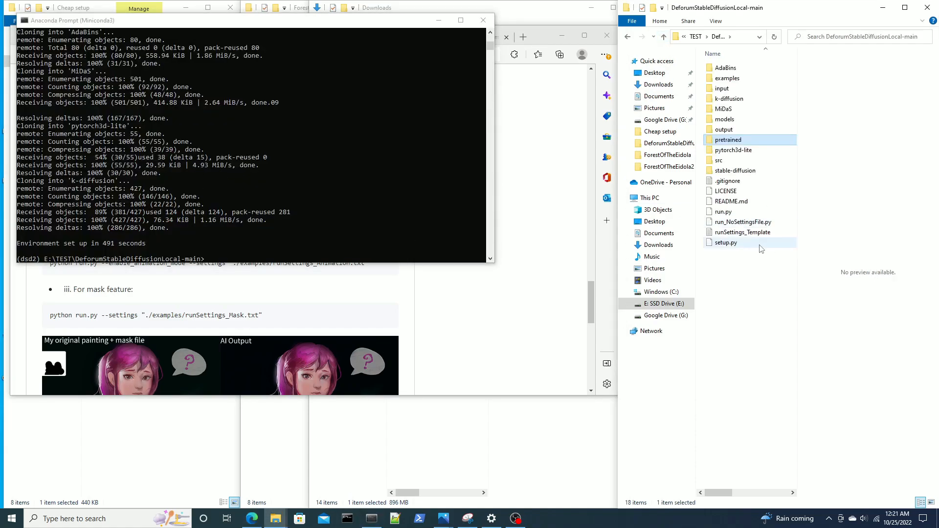
left_click_drag(271, 24, 344, 230)
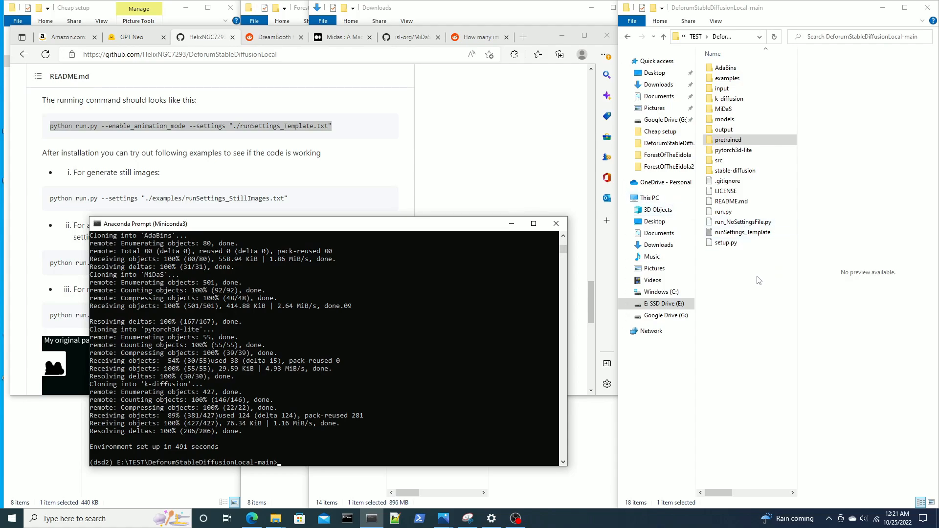
left_click_drag(377, 228, 632, 211)
- Copy the README command python run.py --enable_animation_mode --settings "./runSettings_Template.txt" and run it in the Anaconda Prompt
right_click(283, 129)
left_click(298, 135)
left_click(703, 406)
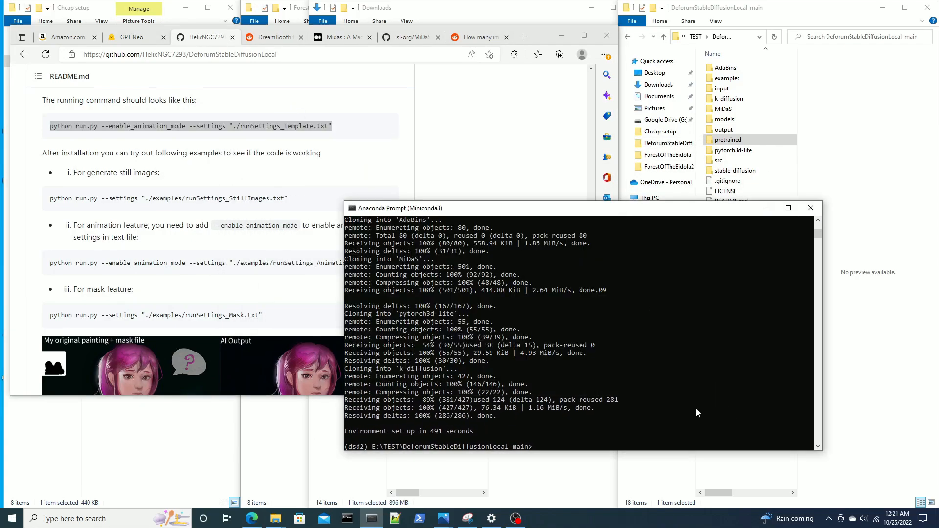
key("ctrl+v")
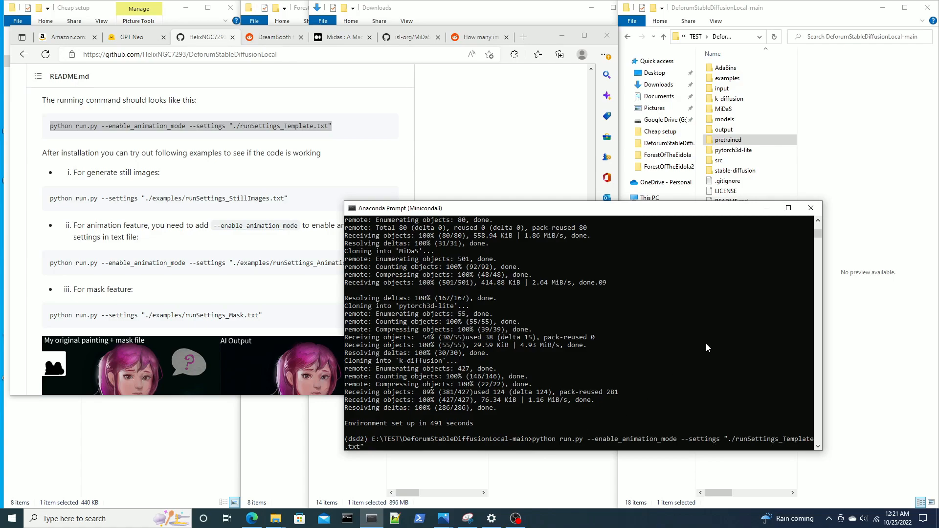
key("Return")
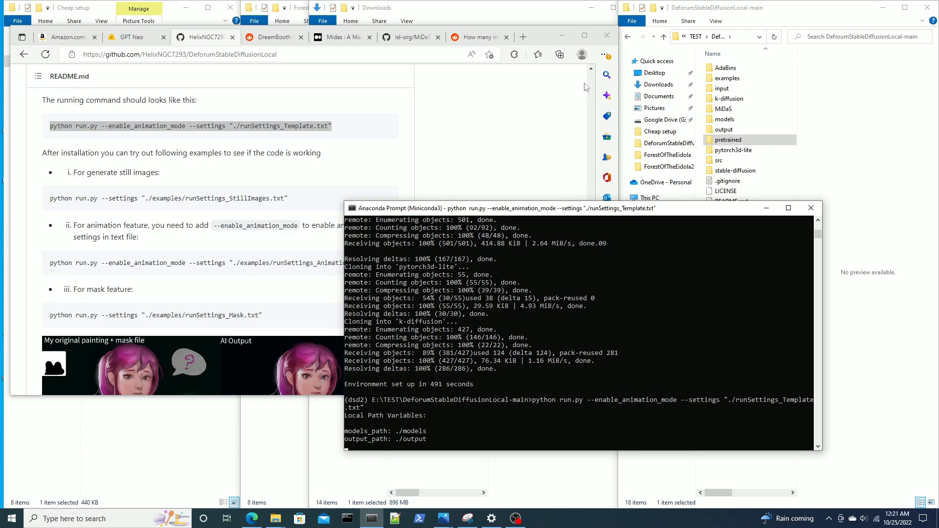
- Move the Edge window up and examine the example depth images in the Medium article on the Midas depth estimation model
left_click_drag(539, 36, 543, 0)
double_click(858, 7)
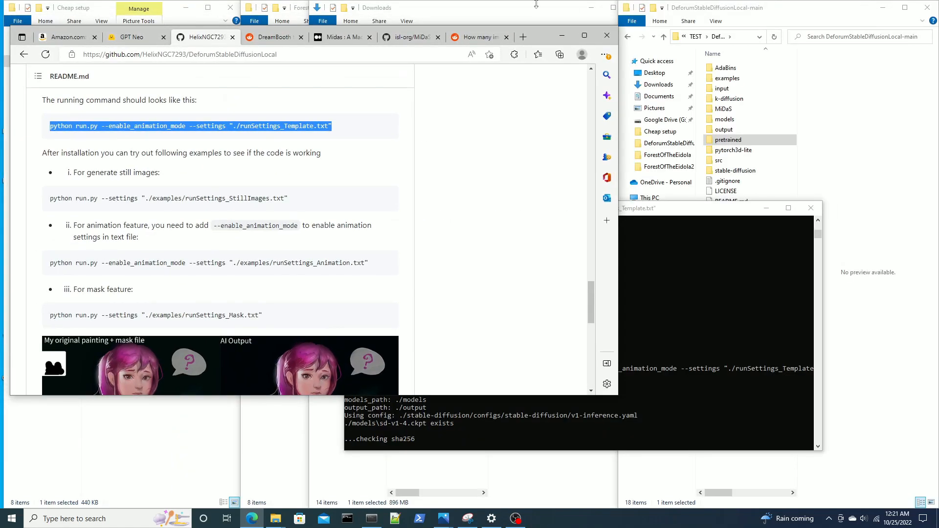
left_click_drag(545, 38, 544, 17)
left_click(327, 18)
scroll(341, 270, "down", 4)
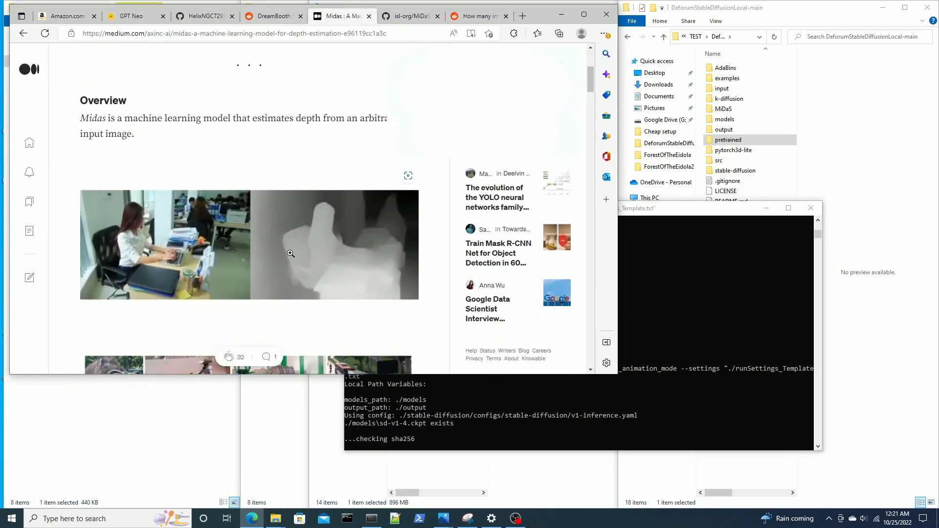
scroll(349, 252, "down", 2)
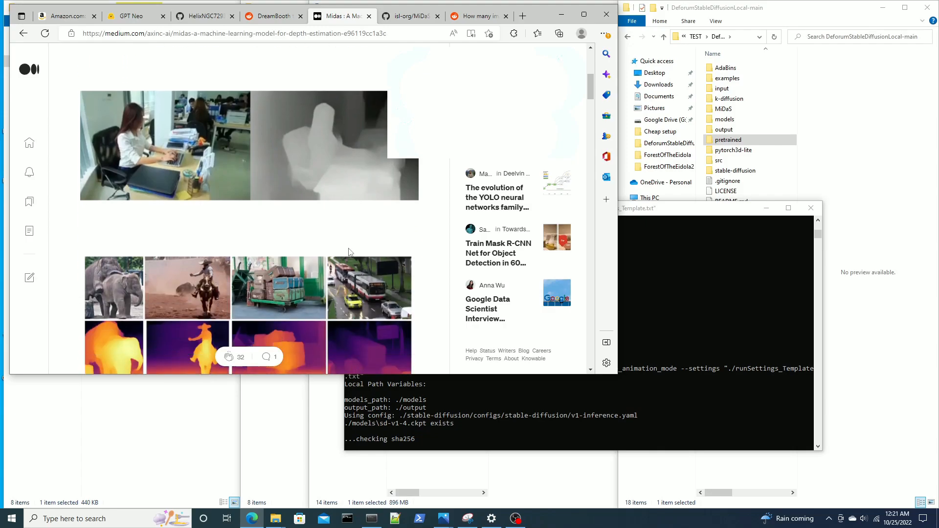
scroll(349, 251, "down", 2)
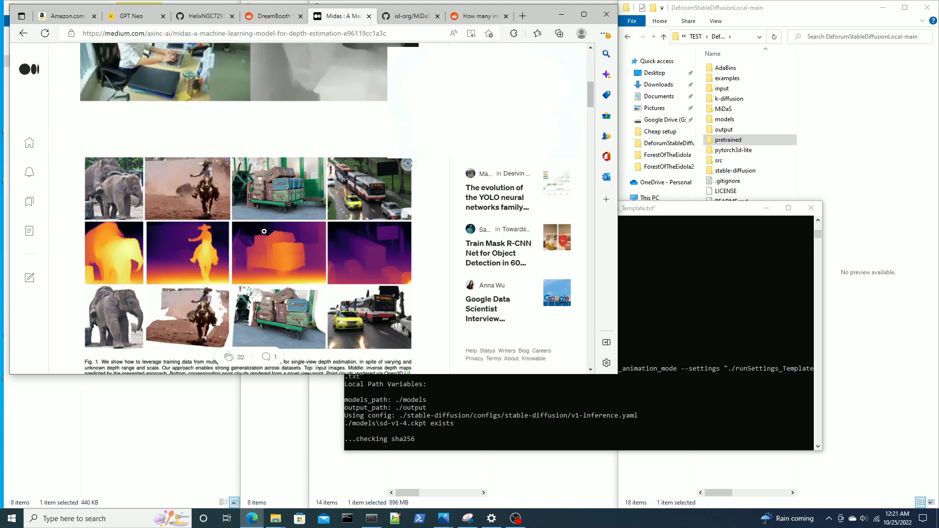
scroll(276, 195, "down", 4)
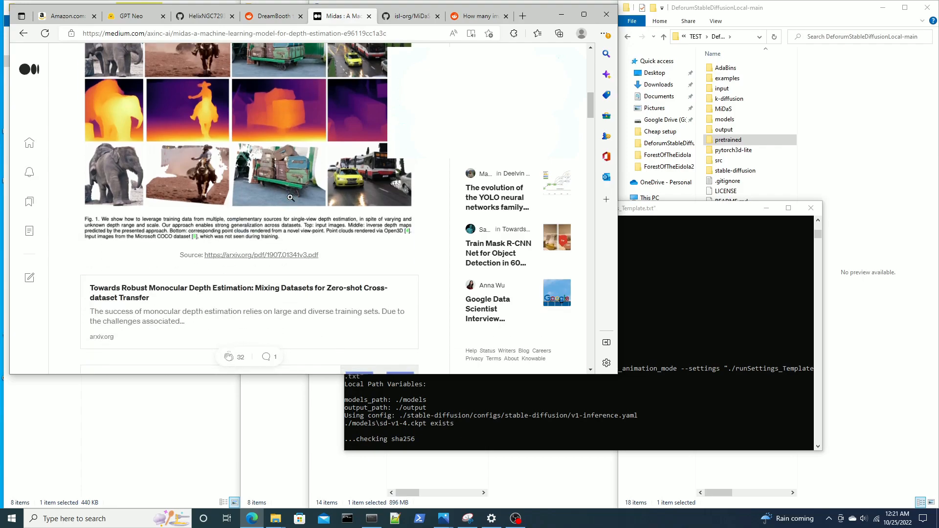
scroll(285, 215, "up", 3)
scroll(285, 216, "up", 7)
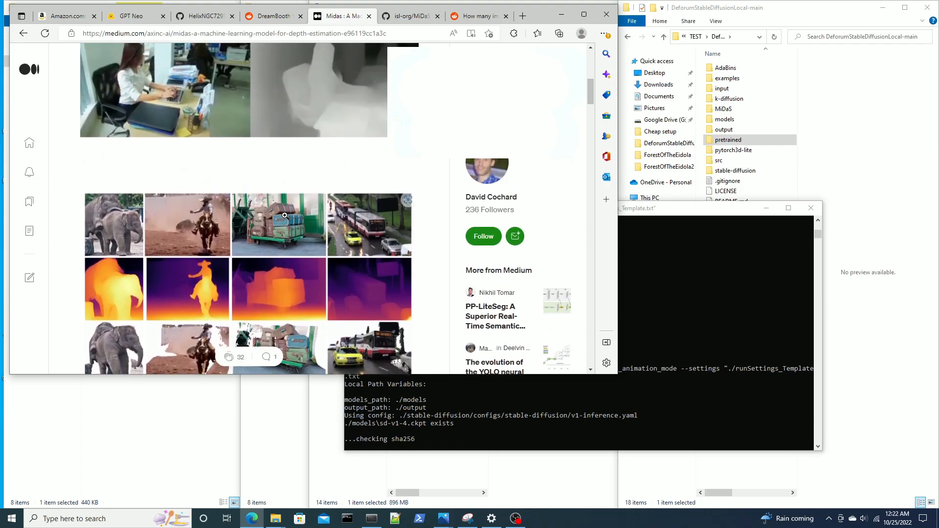
scroll(308, 141, "up", 1)
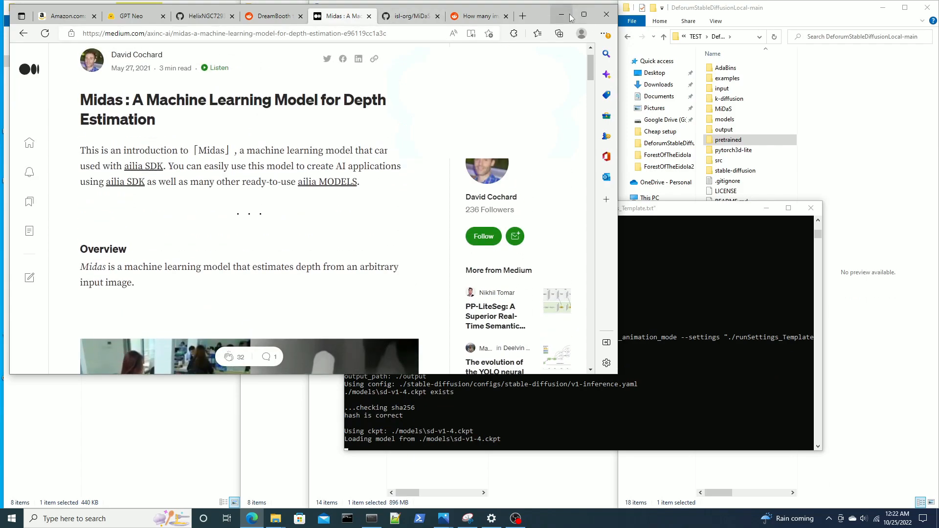
- Check the files in the models folder and the progress of the run in the Anaconda Prompt
double_click(733, 120)
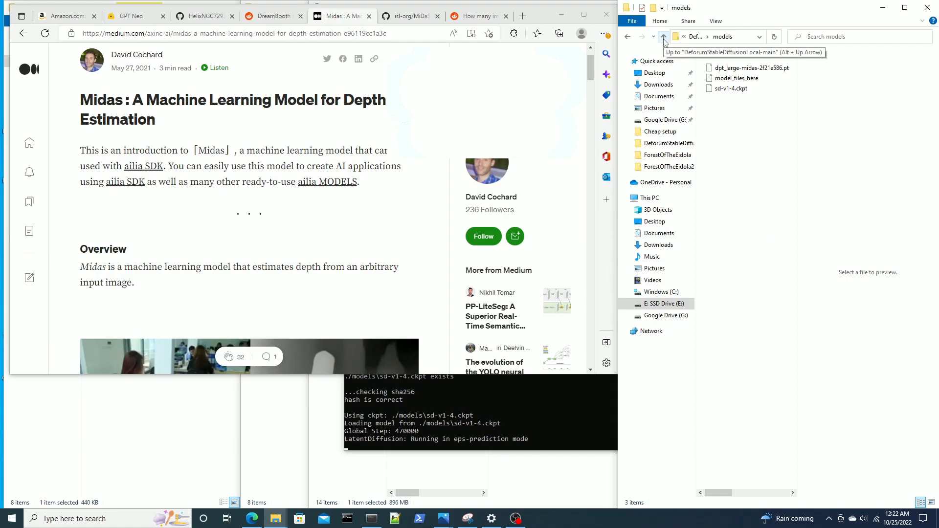
left_click(664, 38)
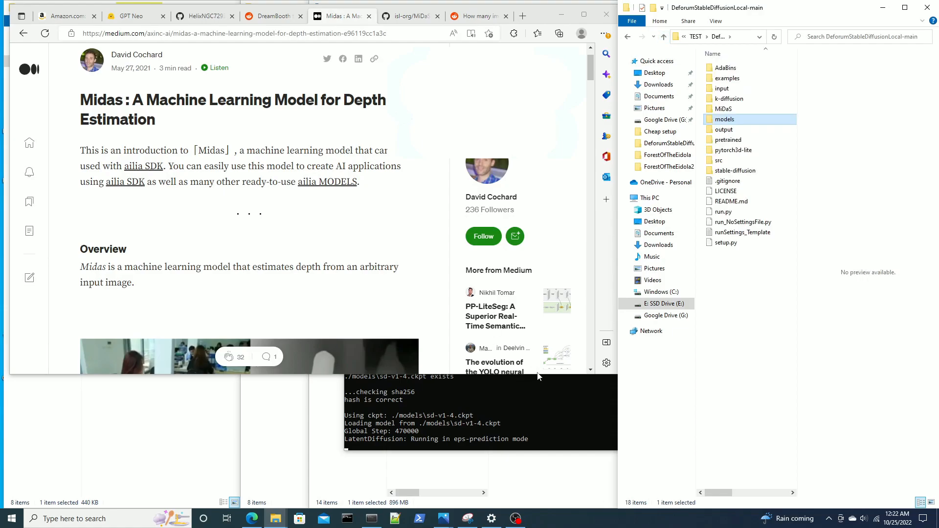
left_click(549, 408)
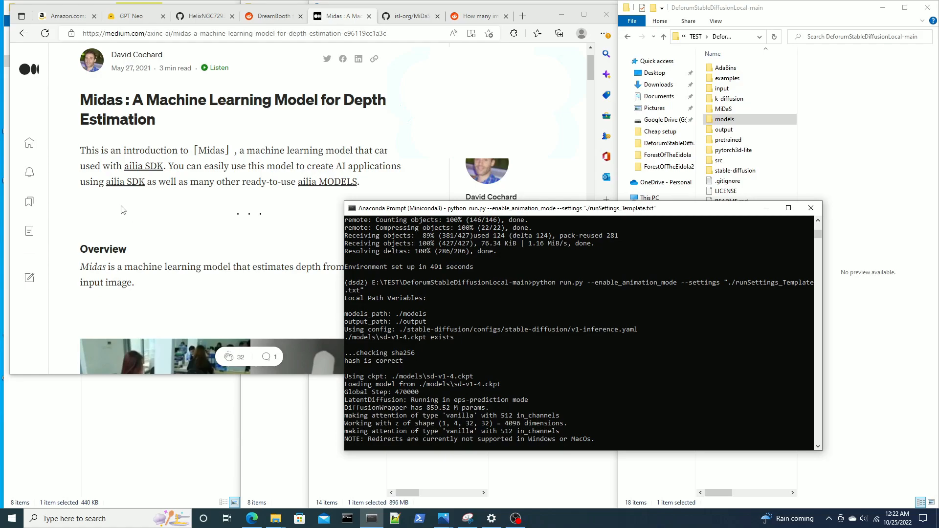
- Open runSettings_Template from DeforumStableDiffusionLocal-main in Notepad++ and place the cursor at the n_batch setting
left_click(204, 254)
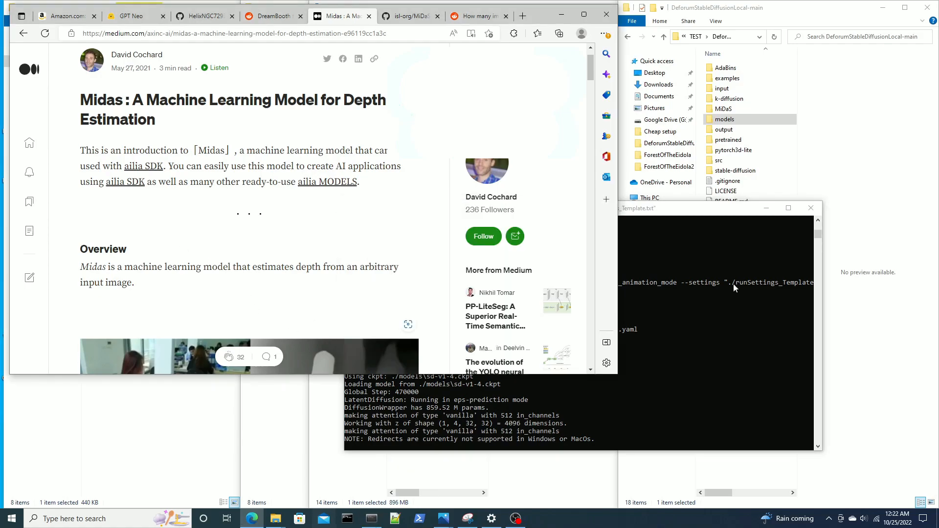
left_click(895, 181)
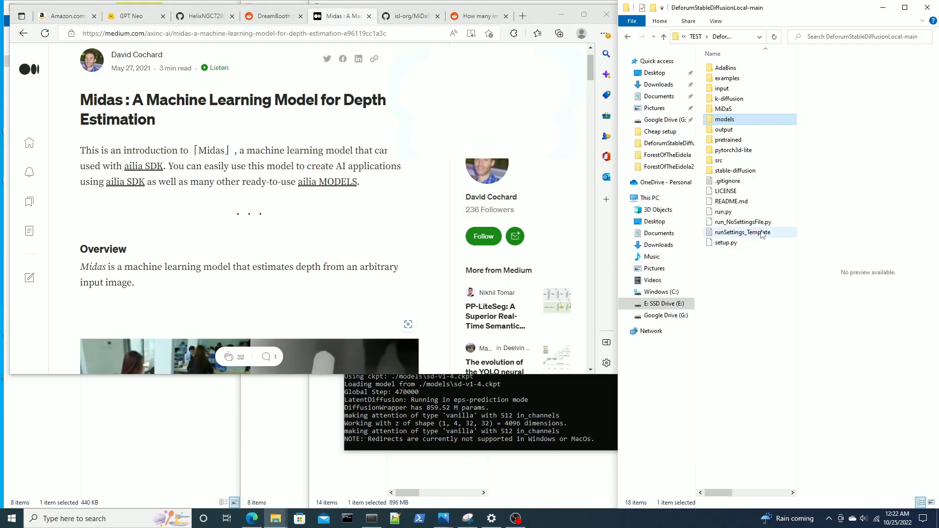
left_click(739, 232)
double_click(734, 233)
right_click(734, 233)
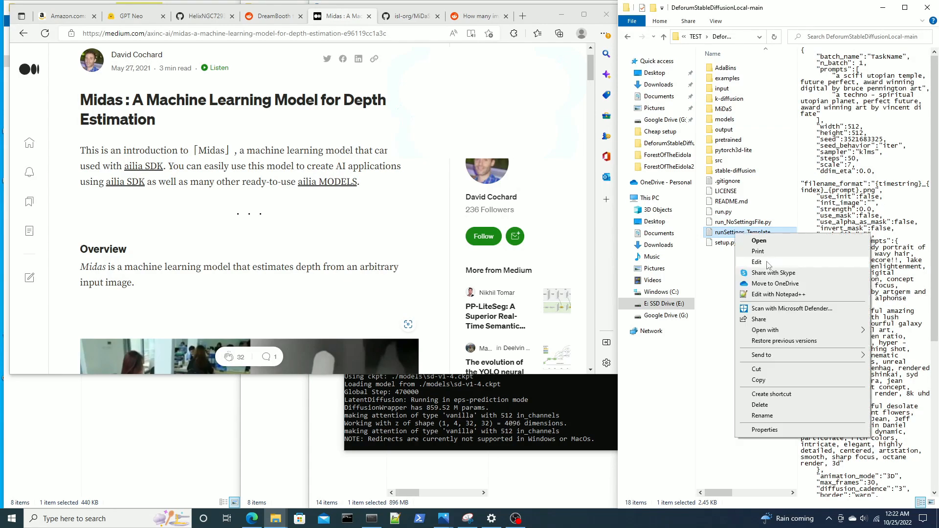
left_click(770, 299)
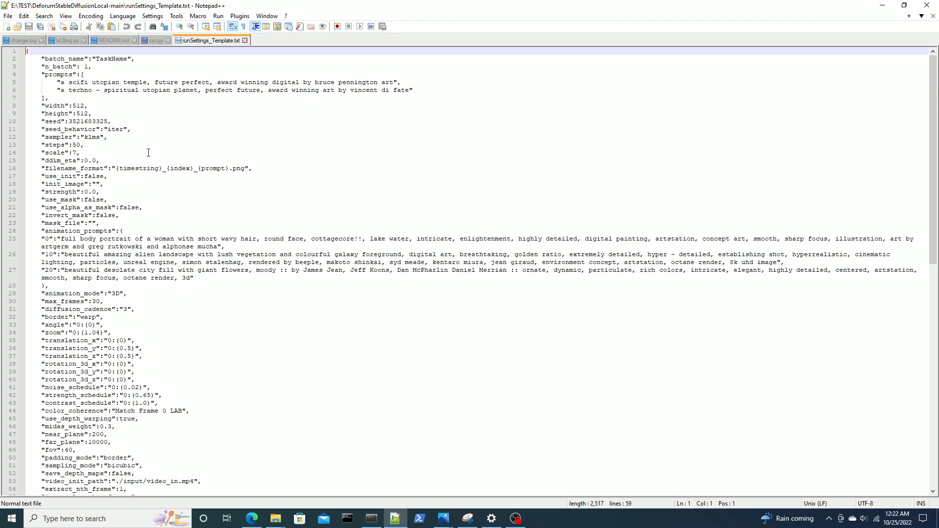
left_click(89, 74)
left_click(90, 66)
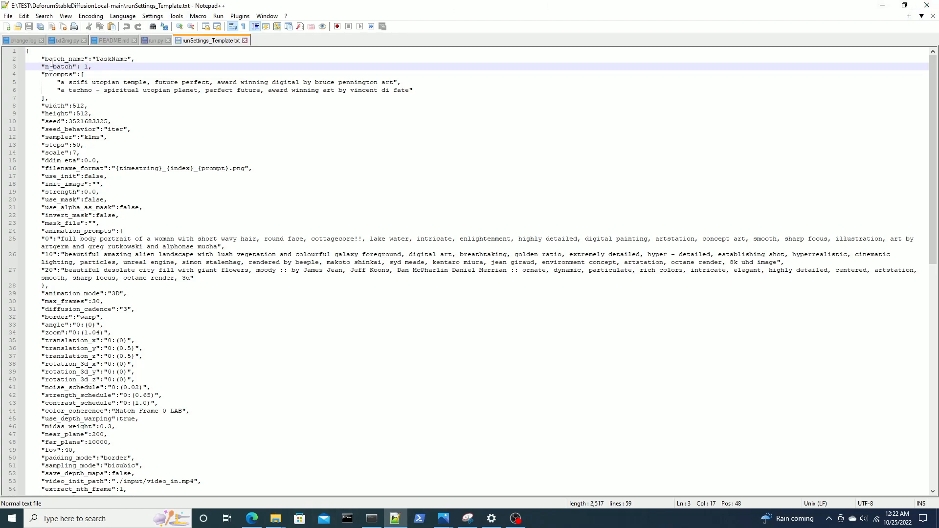
- Highlight the batch_name setting and its TaskName value in runSettings_Template.txt to review what names the output folder
left_click_drag(43, 59, 132, 61)
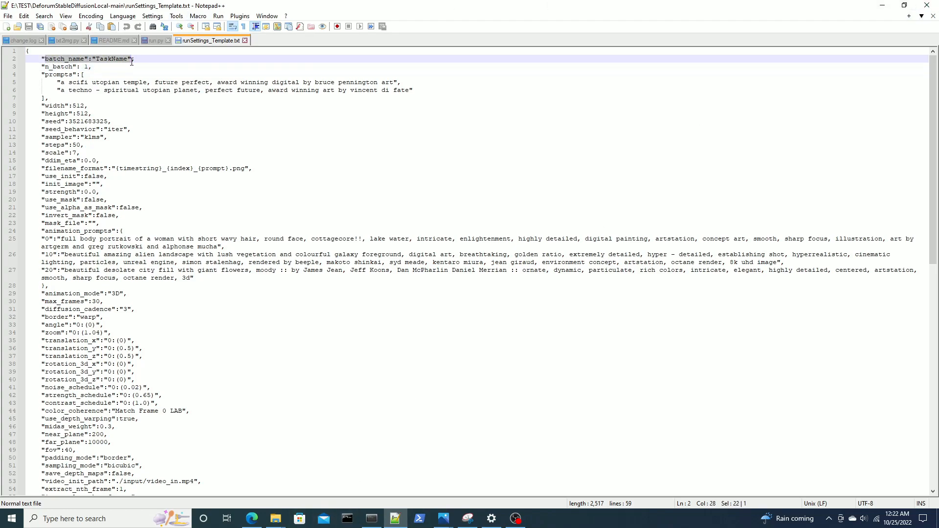
left_click(146, 101)
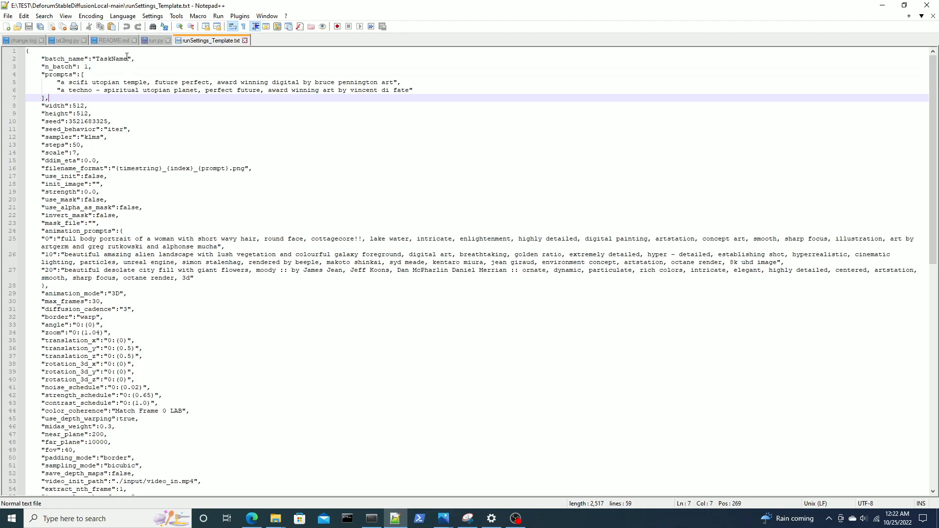
left_click_drag(127, 57, 100, 59)
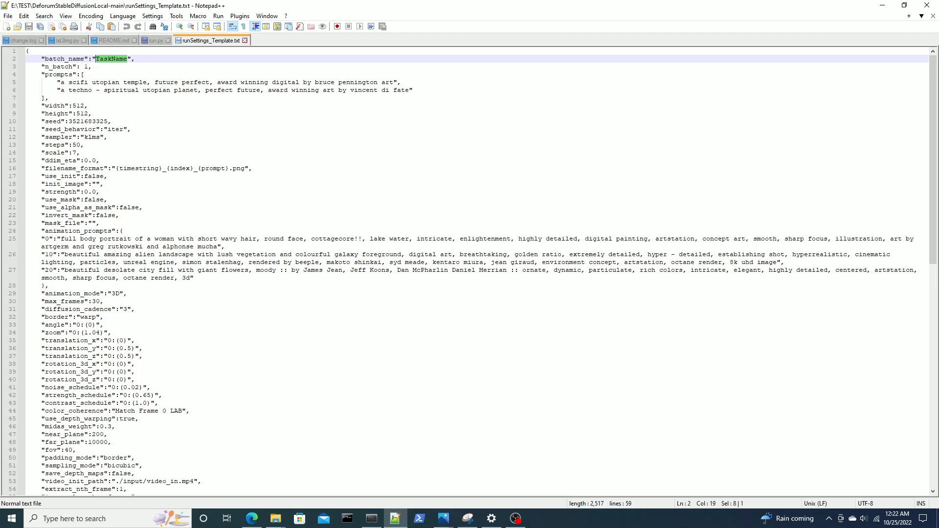
- Switch to the DeforumStableDiffusionLocal-main folder in File Explorer and open its output\2022-10\TaskName subfolder
left_click(372, 520)
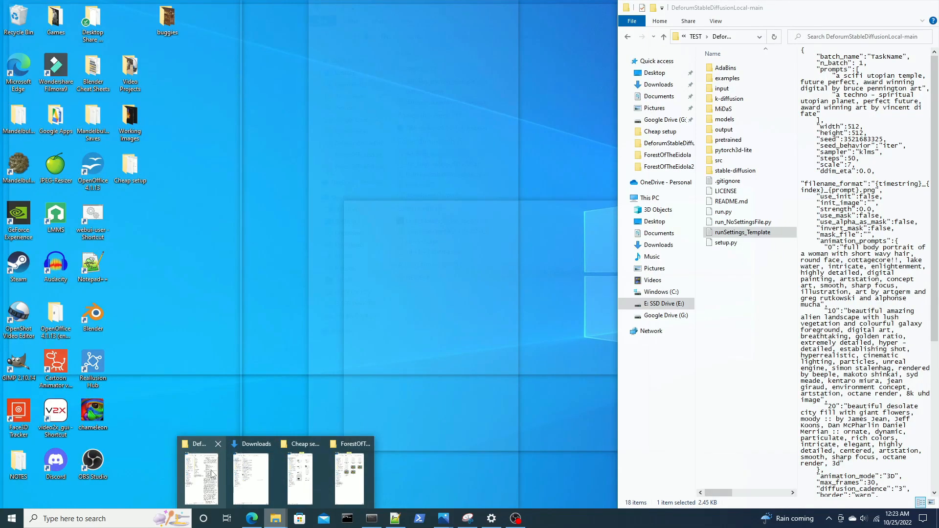
left_click(201, 477)
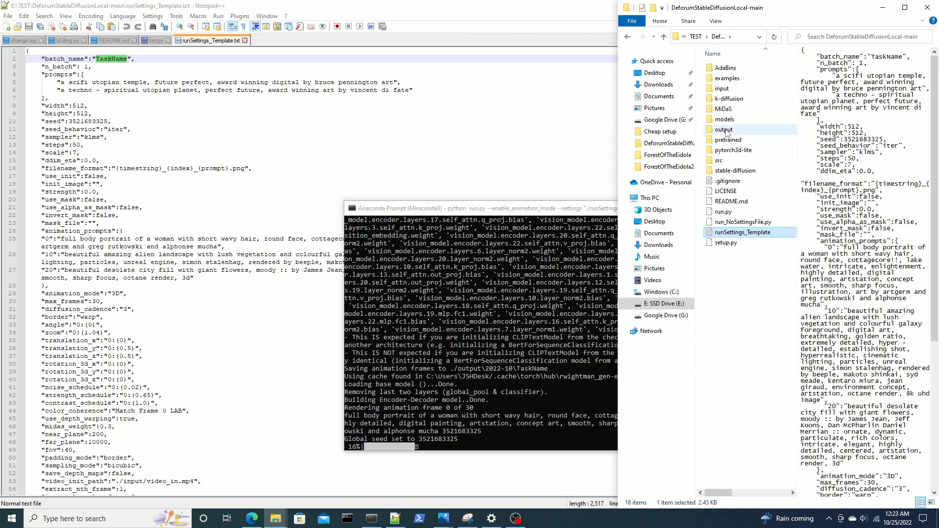
left_click(727, 134)
key("F2")
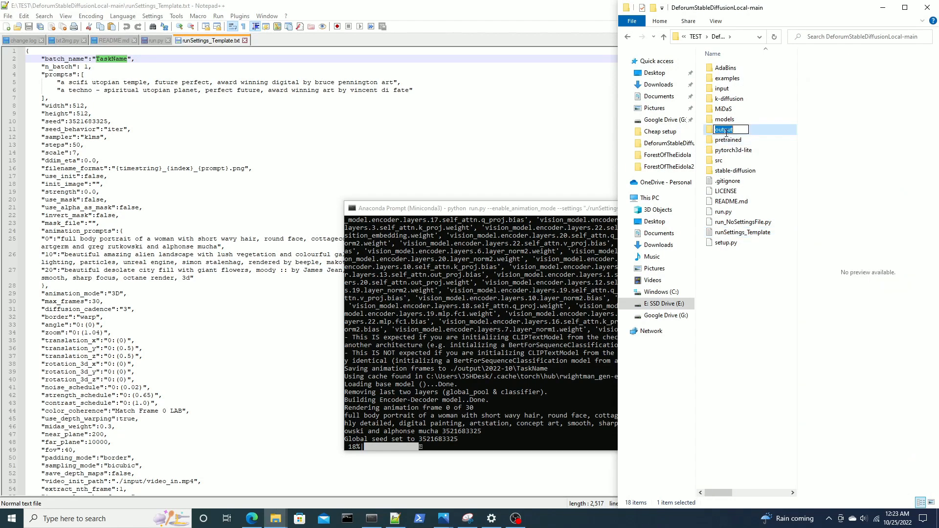
double_click(727, 133)
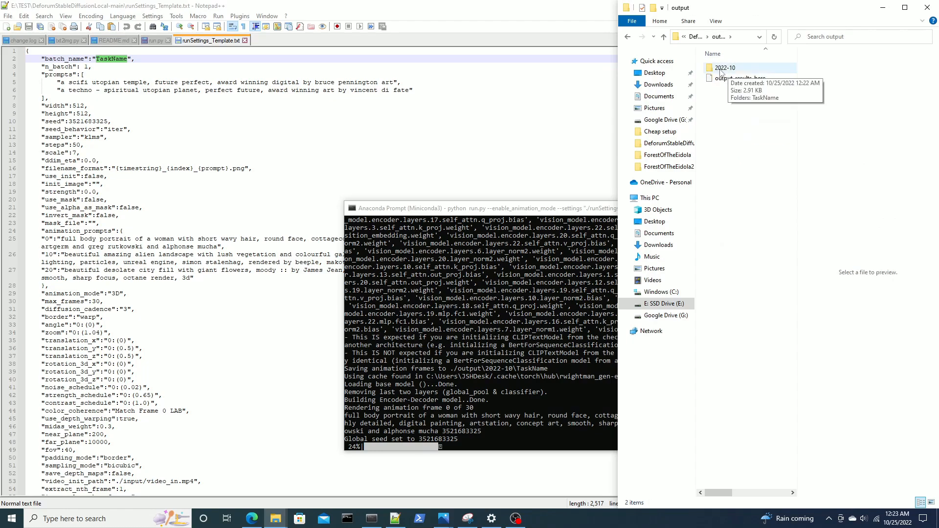
double_click(721, 71)
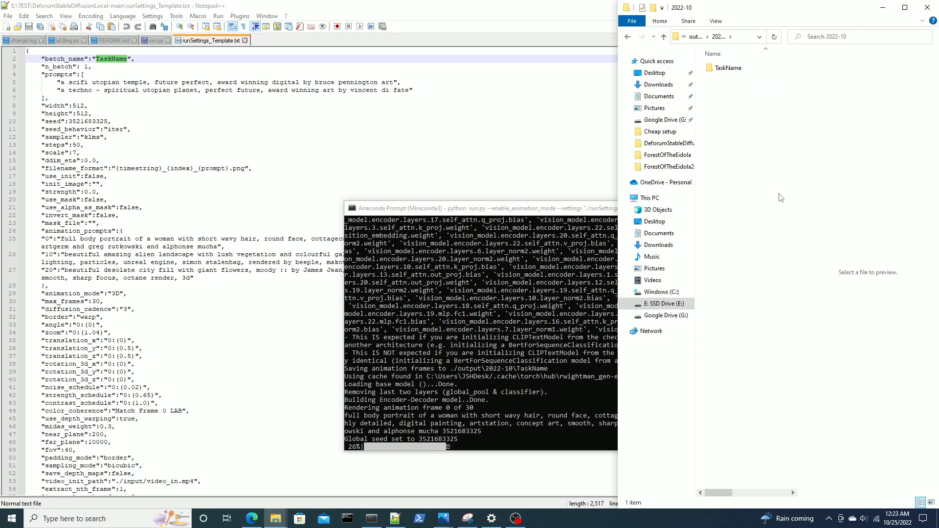
double_click(729, 71)
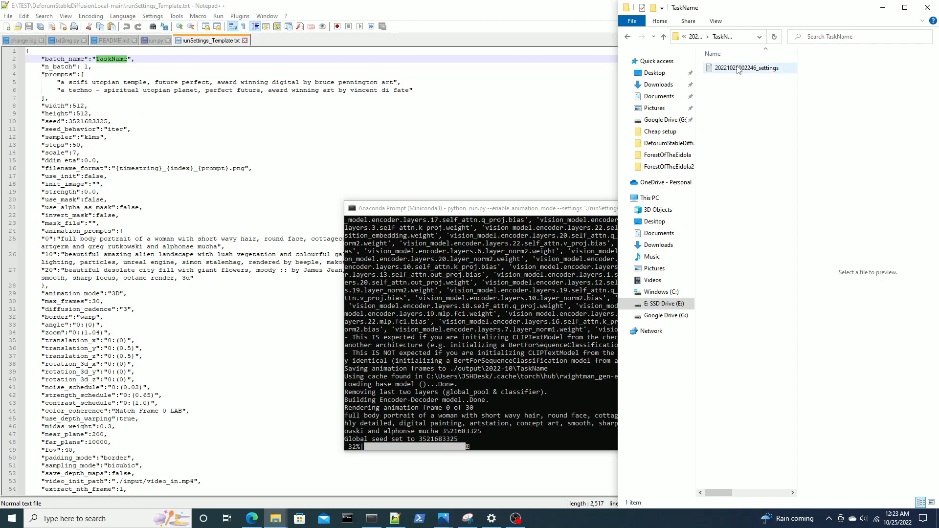
mouse_move(739, 70)
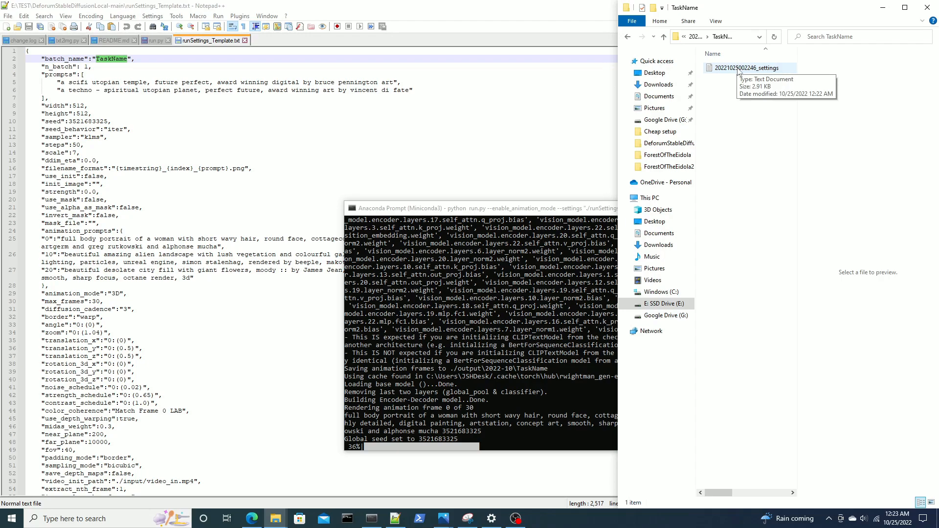
left_click(739, 70)
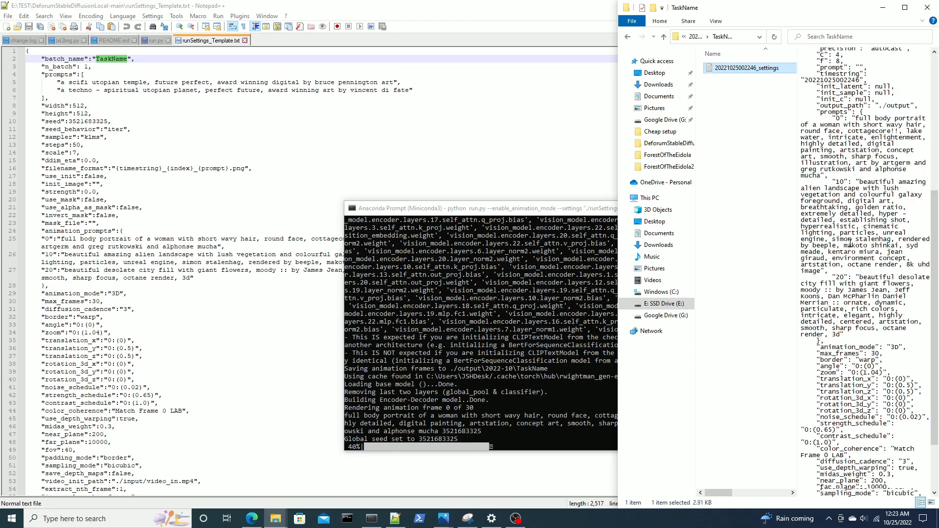
scroll(850, 245, "up", 12)
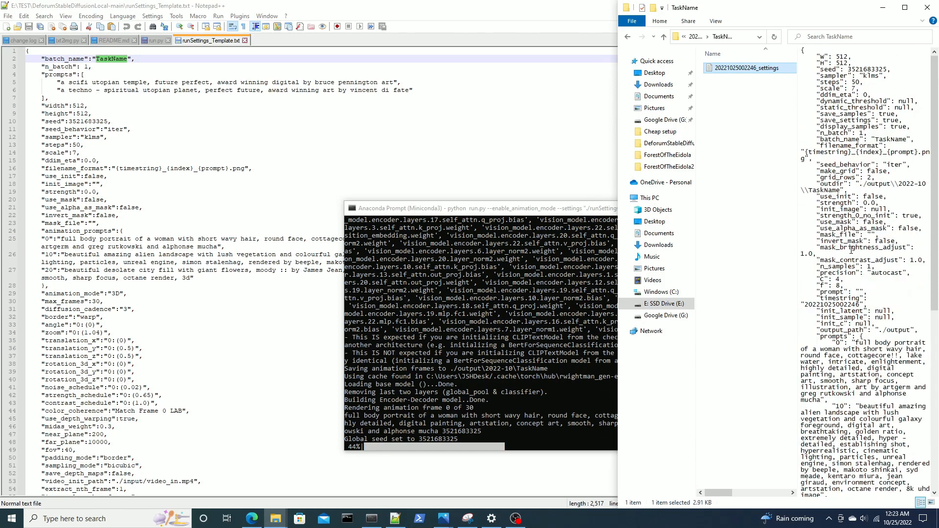
left_click(747, 119)
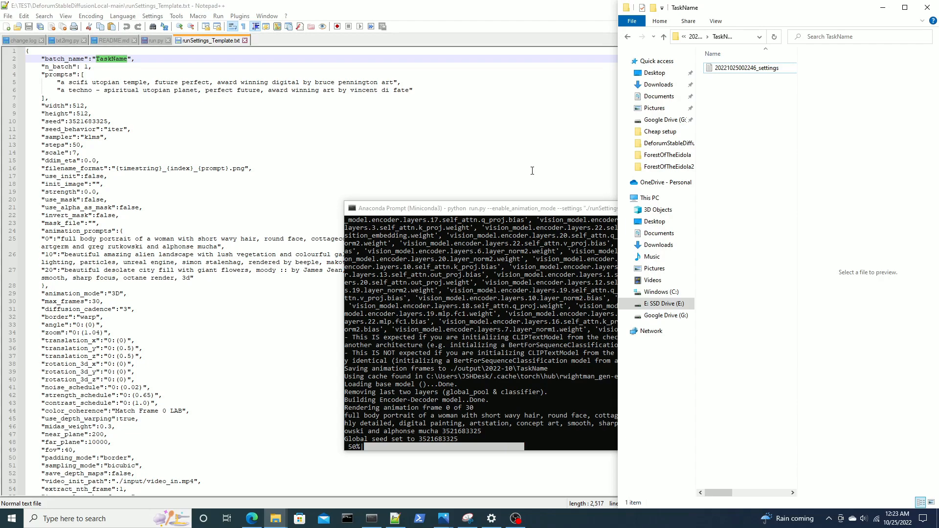
- Return to runSettings_Template.txt in Notepad++ and highlight the prompts block with its two still-image prompts for review
left_click(61, 82)
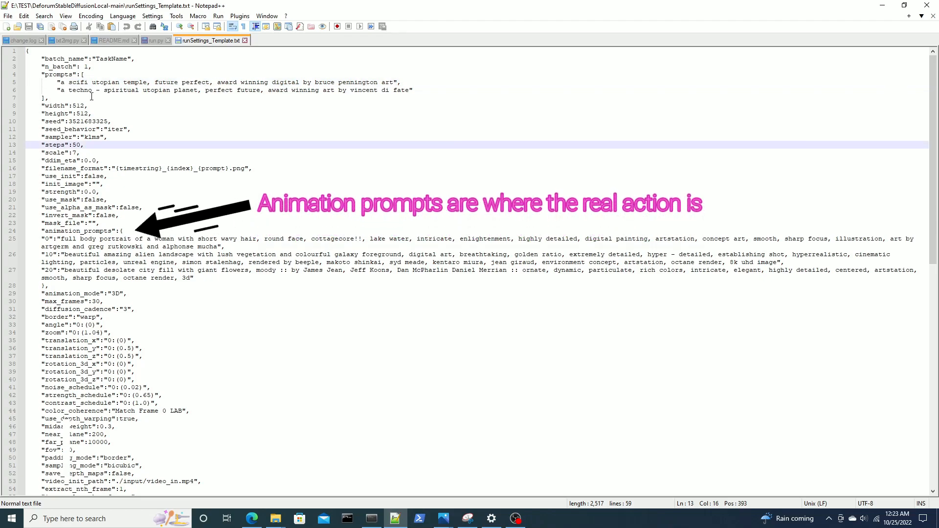
left_click_drag(50, 98, 39, 74)
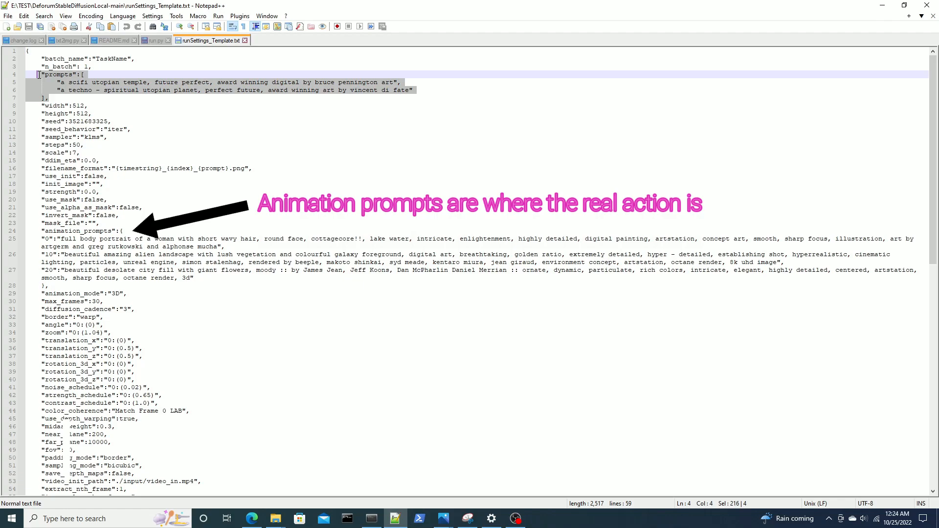
left_click(414, 90)
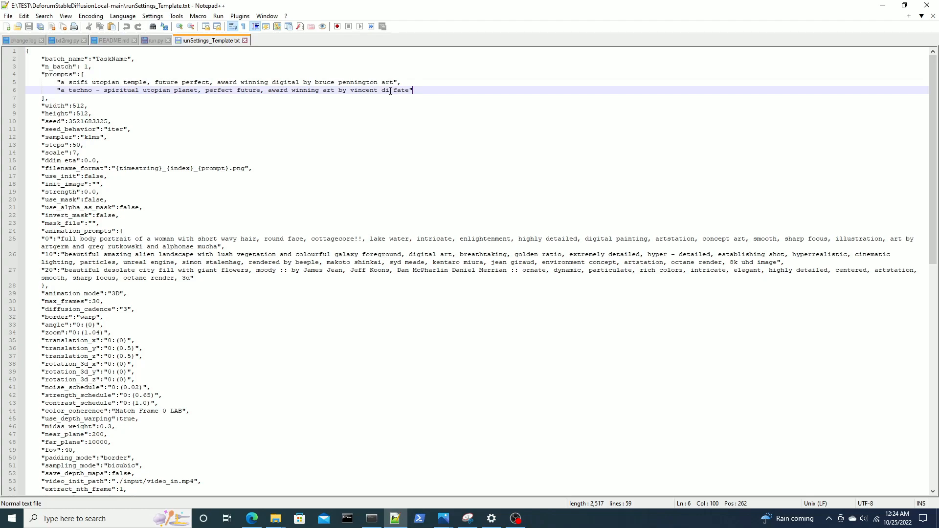
key("shift+Up")
key("shift+Home")
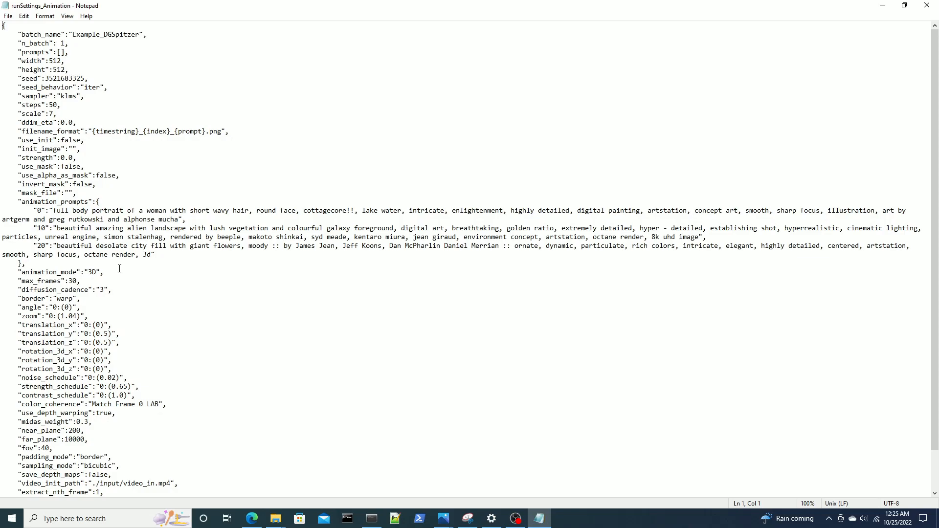
- In the runSettings_Animation file in Notepad, examine the batch name, the animation prompts and the seed_behavior setting
double_click(105, 35)
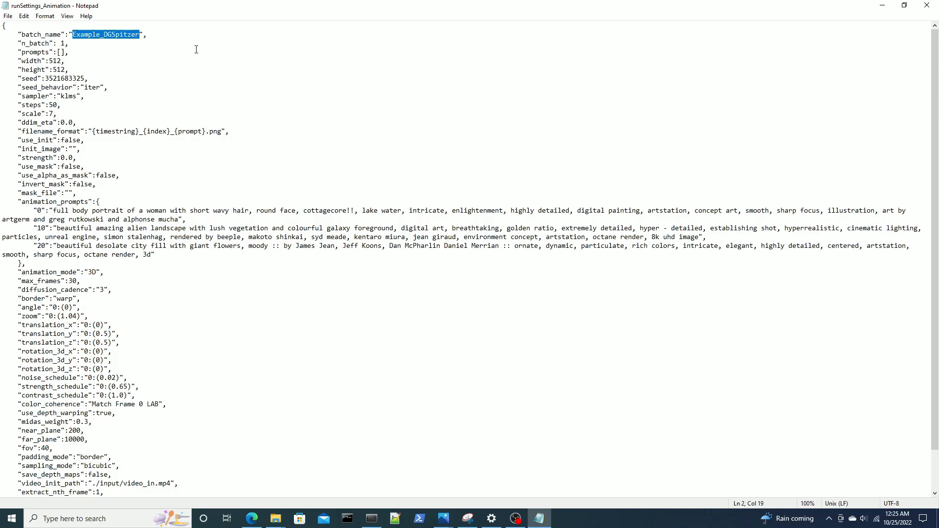
left_click_drag(155, 255, 29, 219)
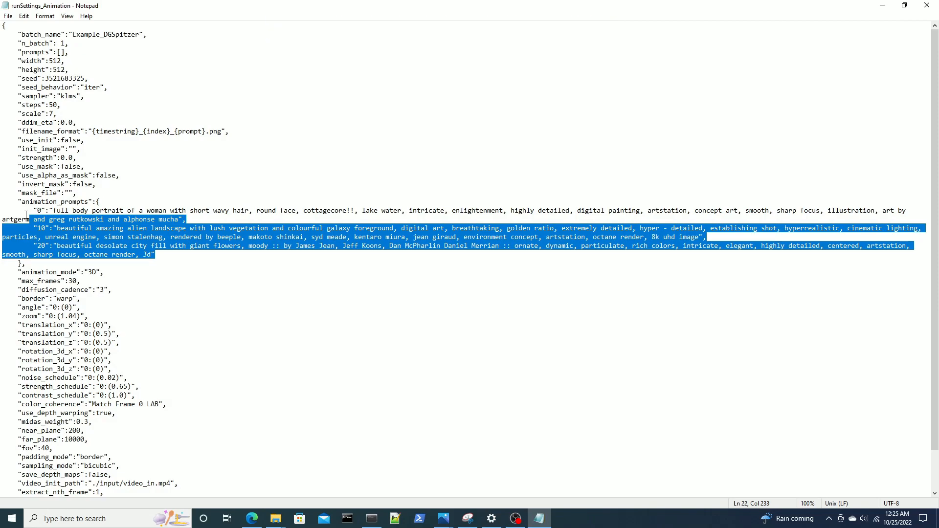
left_click_drag(21, 87, 106, 88)
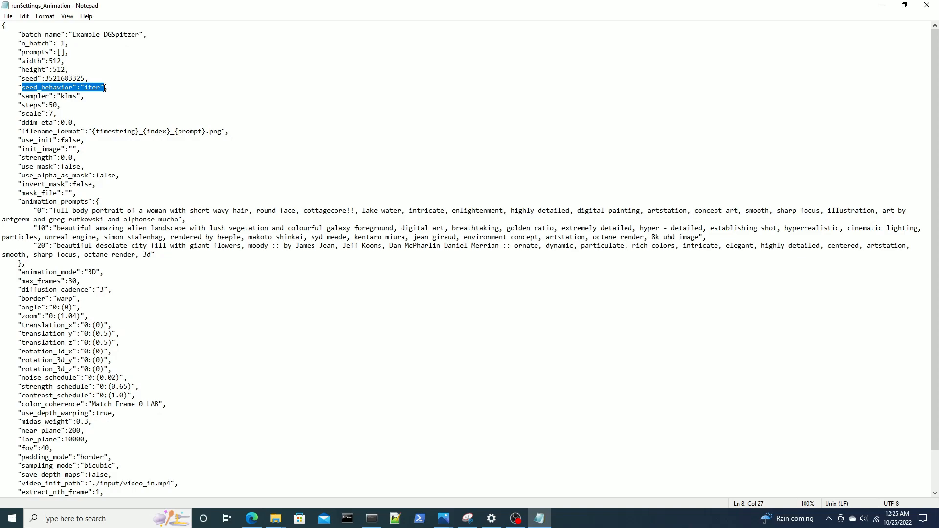
double_click(101, 87)
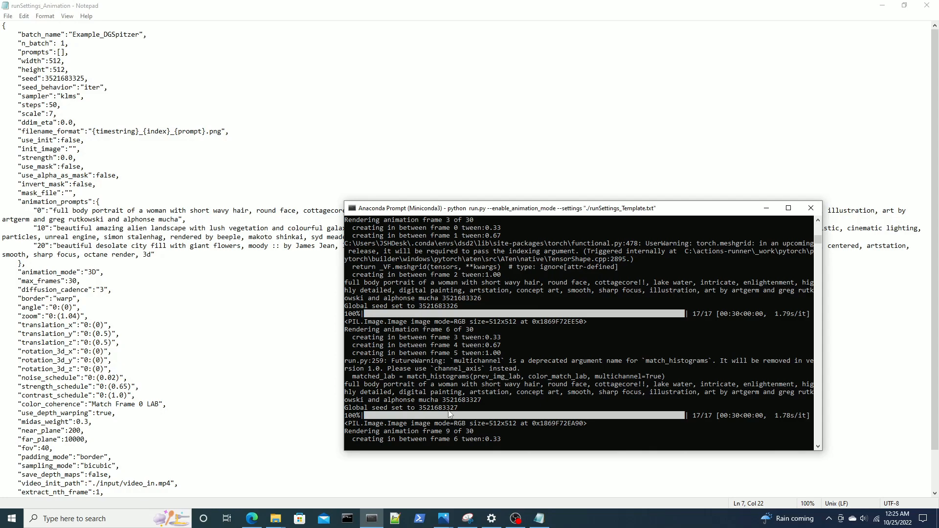
- Highlight the sampler and steps values in runSettings_Animation to review them
double_click(68, 96)
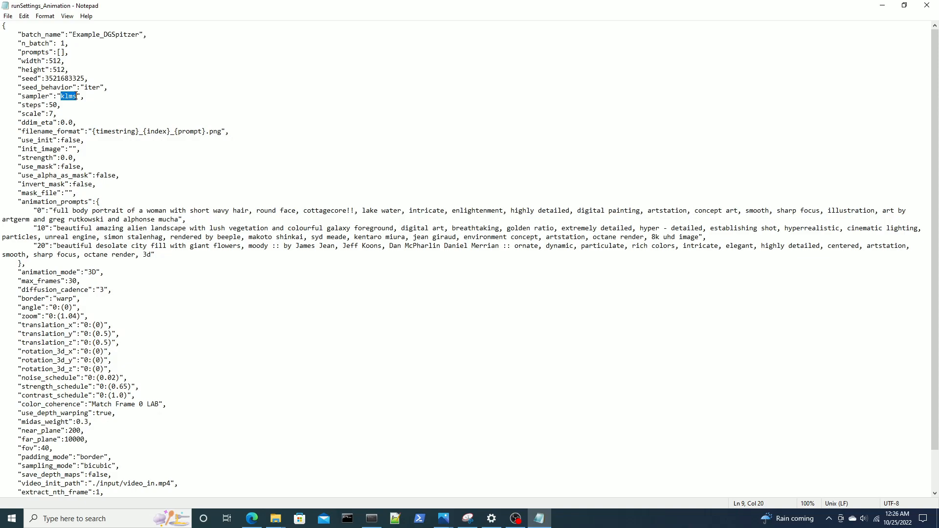
left_click_drag(57, 105, 49, 105)
key("Right")
double_click(54, 105)
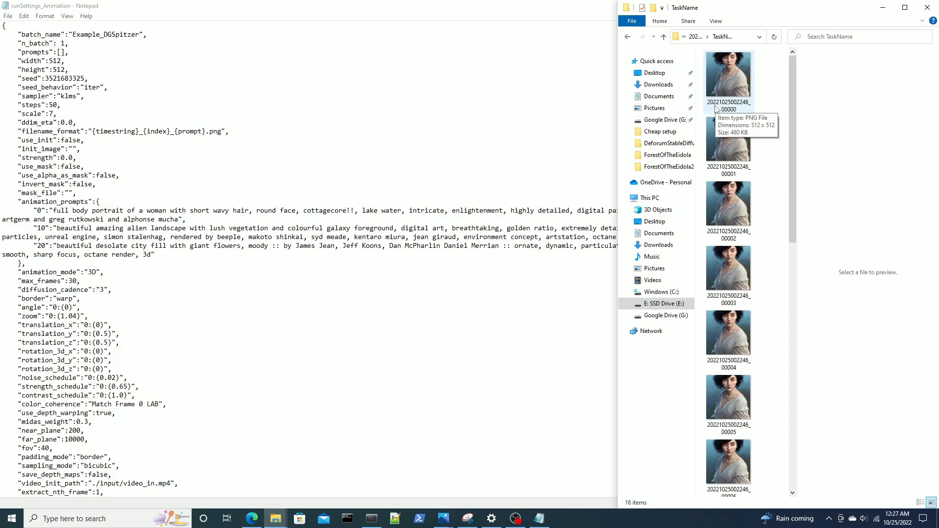
- Preview generated frame 00001 in the TaskName folder, and examine the use_init, init_image and strength settings in runSettings_Animation
left_click(728, 142)
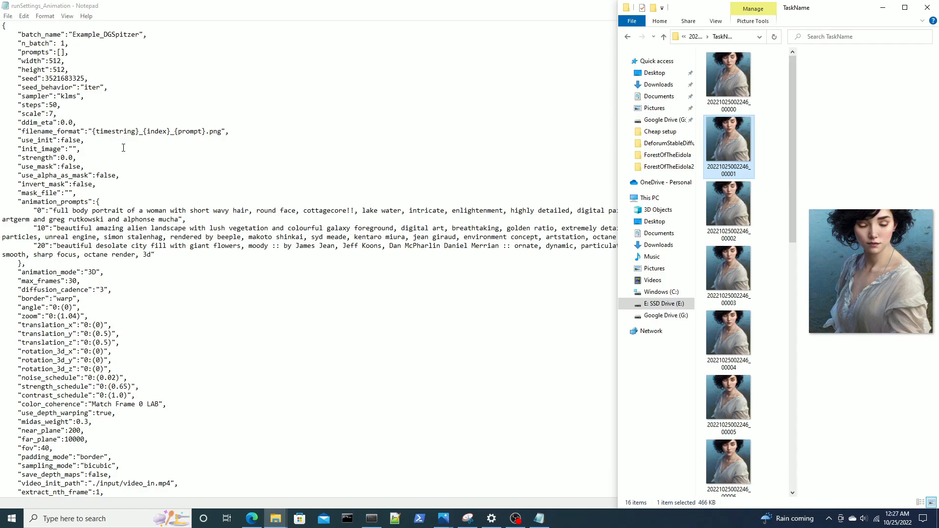
left_click_drag(124, 148, 3, 140)
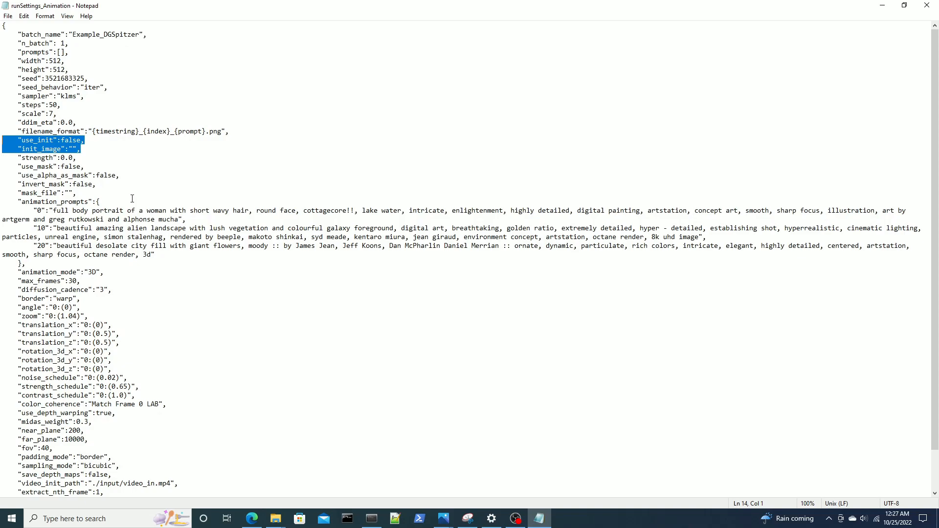
left_click(99, 158)
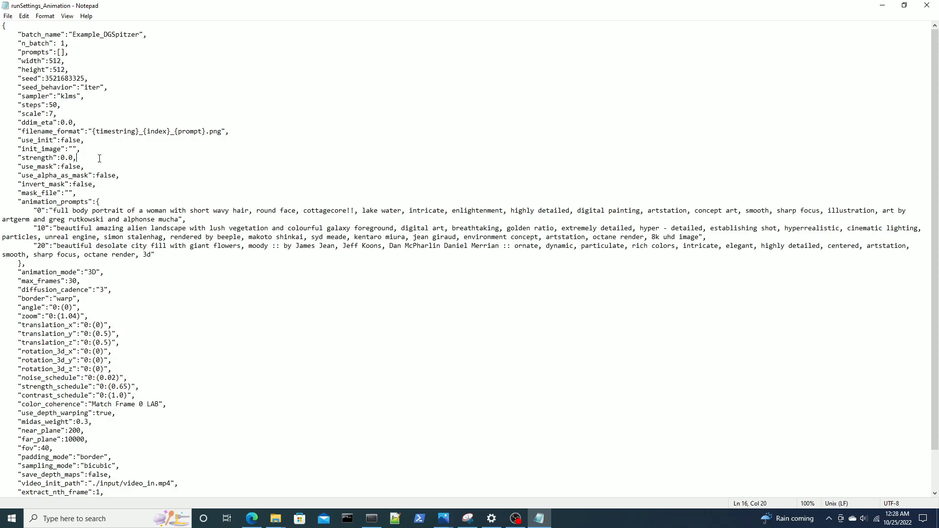
left_click_drag(99, 159, 4, 154)
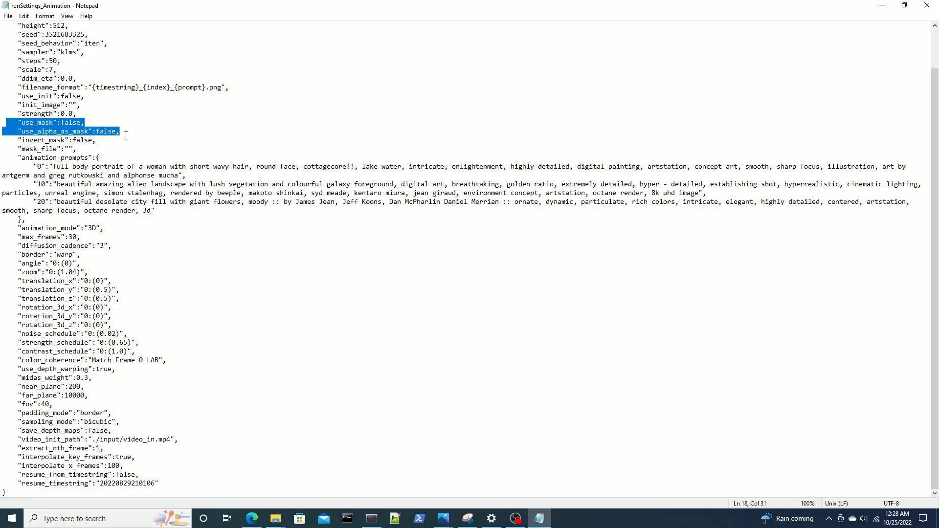
- Examine the animation_prompts entries for frames 0, 10 and 20, highlighting the opening words of the landscape and city prompts
left_click_drag(33, 166, 183, 176)
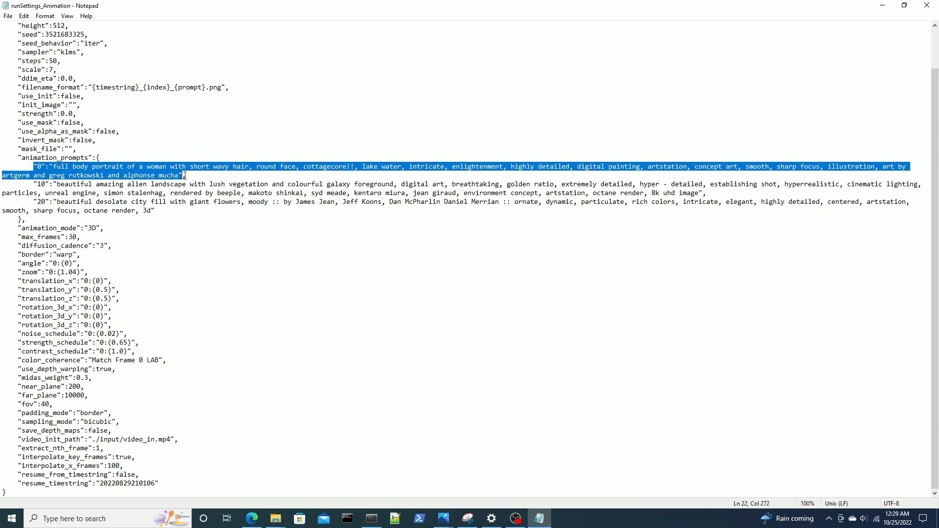
left_click_drag(186, 175, 2, 167)
left_click(162, 210)
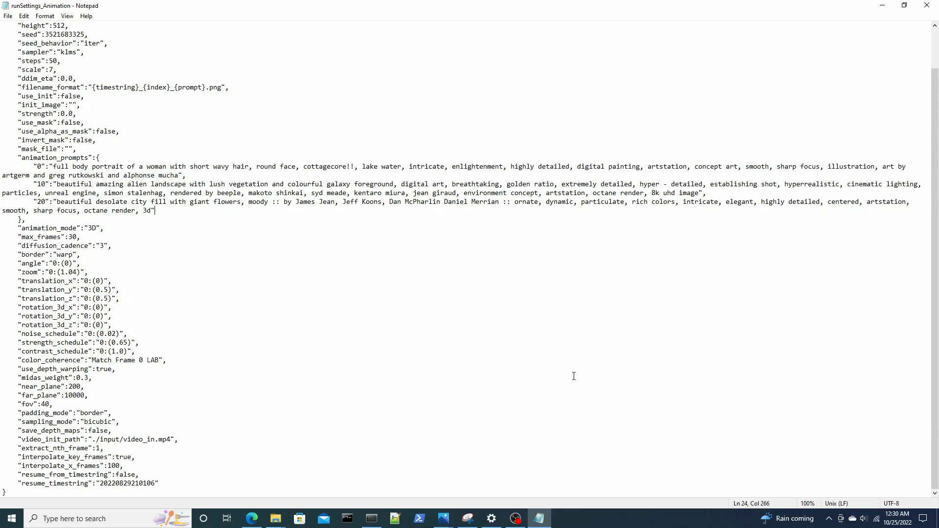
left_click(89, 193)
left_click_drag(60, 185, 186, 185)
left_click_drag(60, 202, 159, 202)
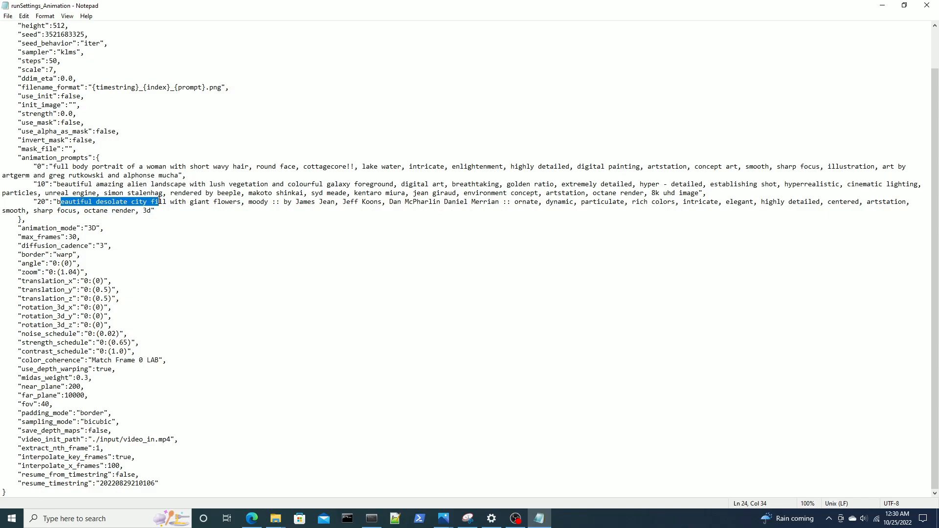
- Examine the animation_mode, border, zoom, translation and 3D rotation settings in runSettings_Animation
left_click_drag(6, 228, 118, 228)
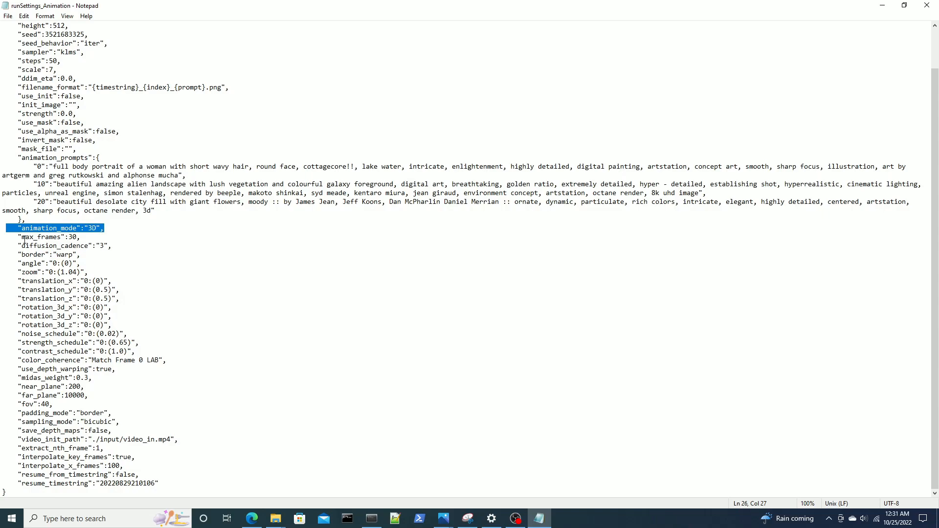
left_click_drag(112, 246, 5, 254)
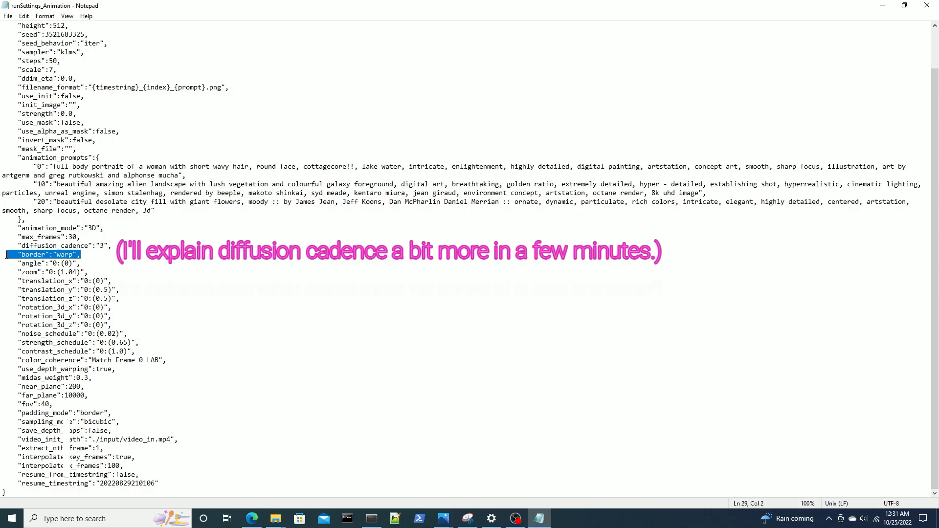
left_click_drag(89, 273, 4, 277)
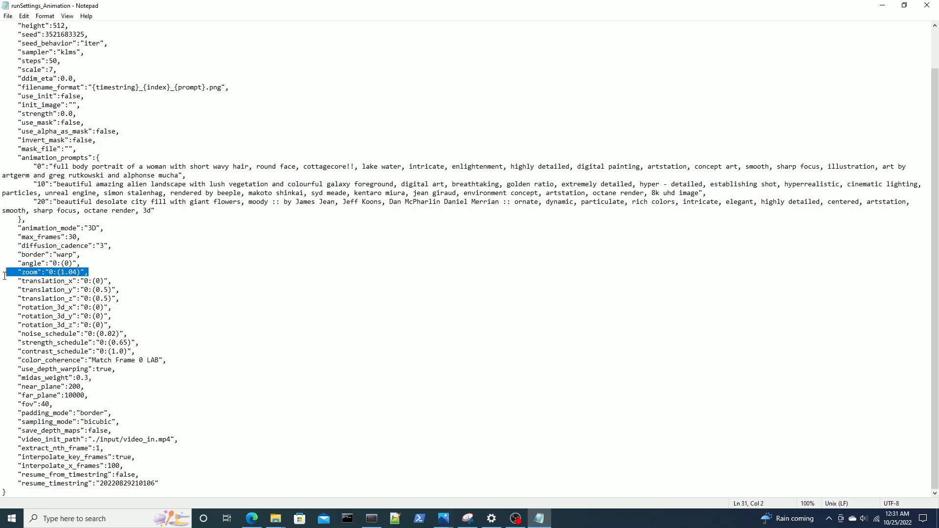
left_click_drag(4, 280, 126, 324)
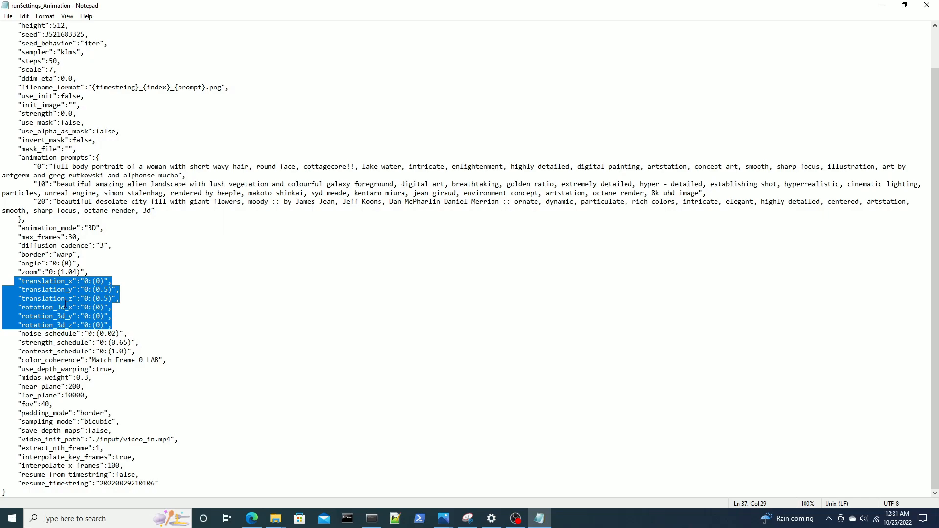
left_click(84, 272)
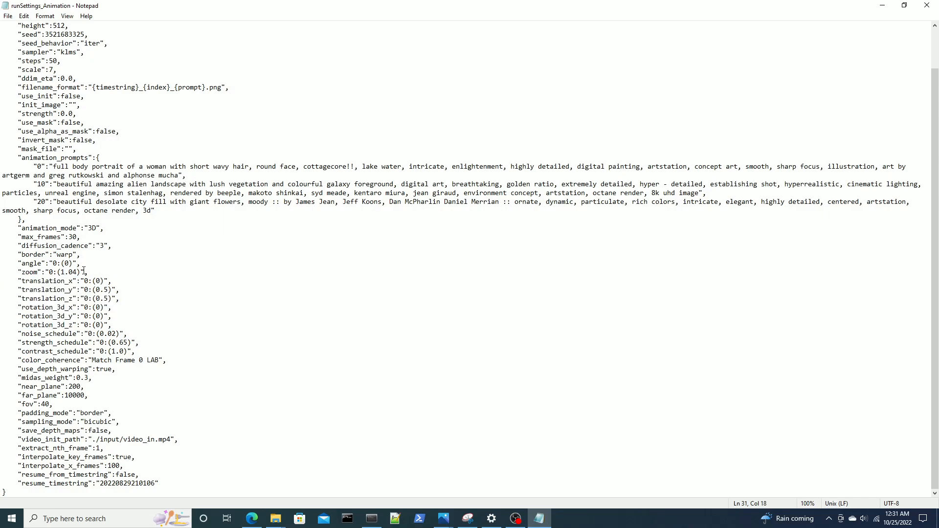
- Highlight the zoom setting and the translation and 3D rotation lines in runSettings_Animation to review them
left_click_drag(84, 271, 6, 269)
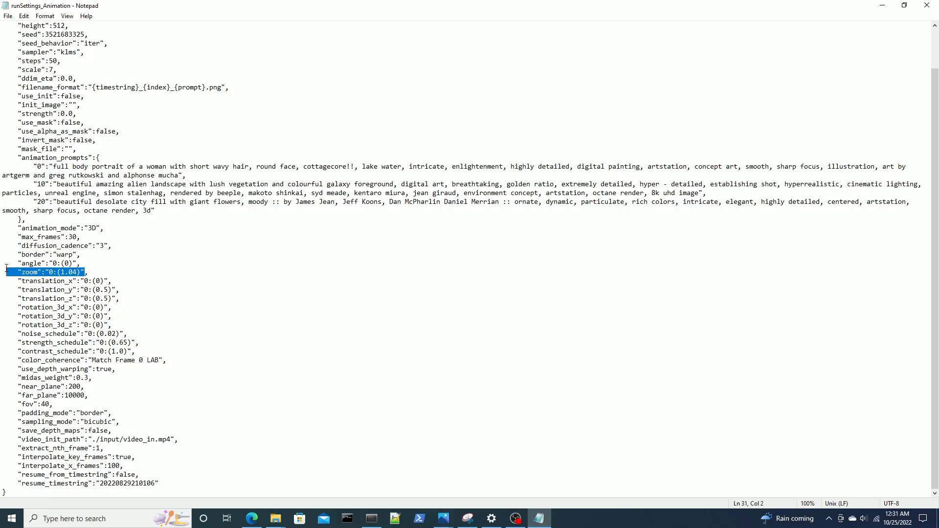
left_click_drag(6, 269, 2, 272)
left_click_drag(10, 281, 122, 329)
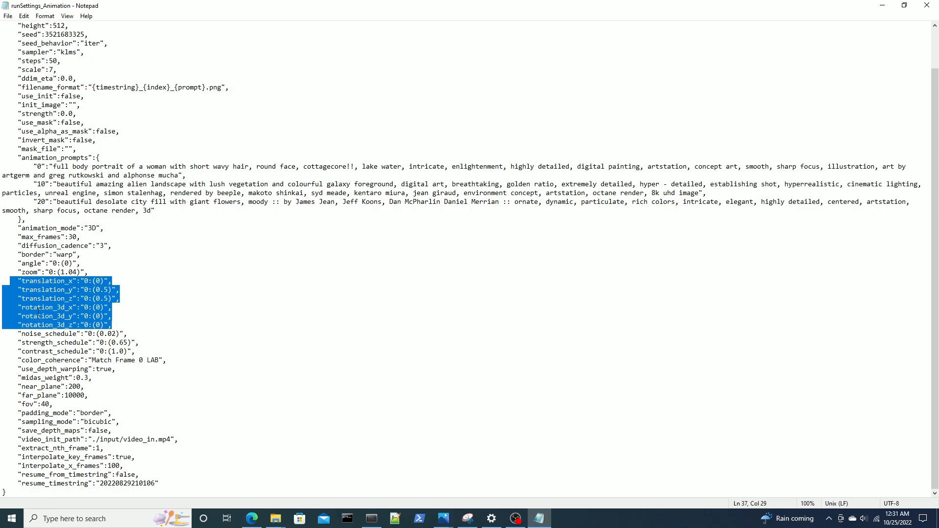
left_click(2, 281)
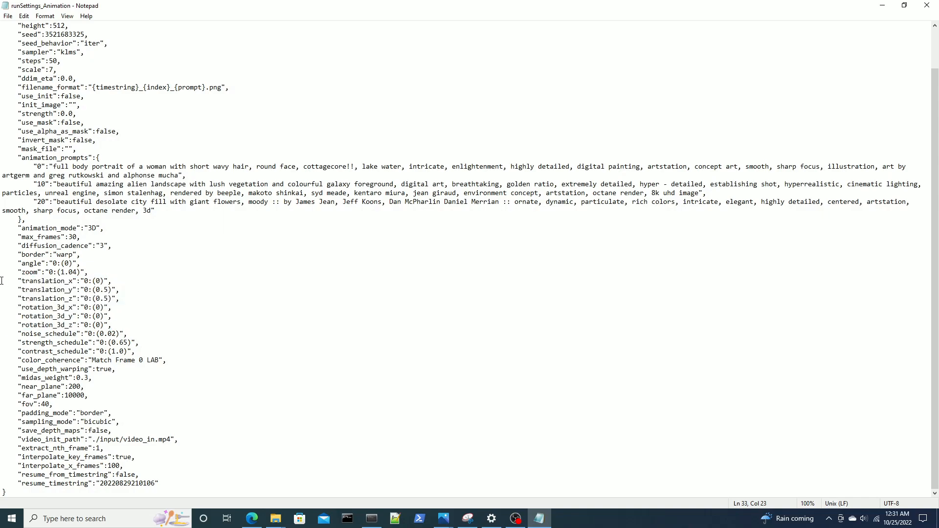
- Examine the translation_x, translation_y and translation_z settings, highlighting the translation_z line on its own
left_click_drag(1, 281, 120, 301)
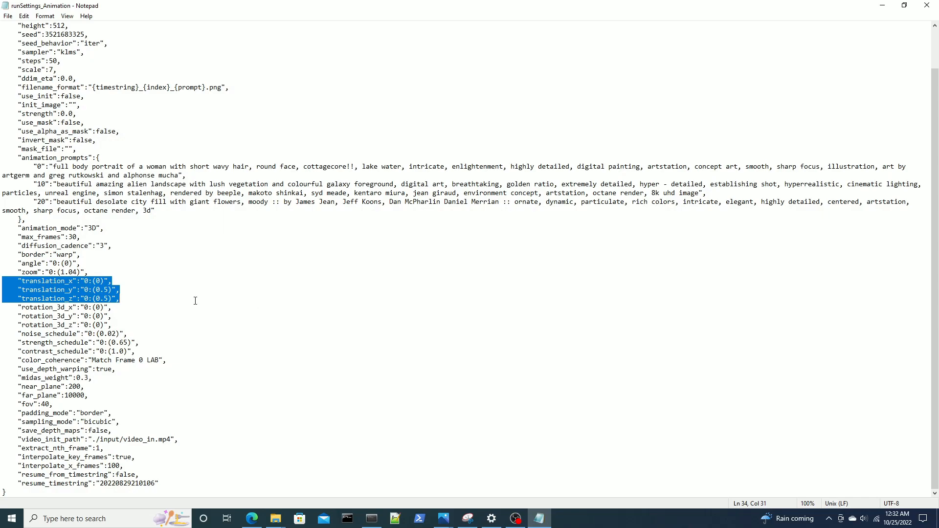
left_click(30, 298)
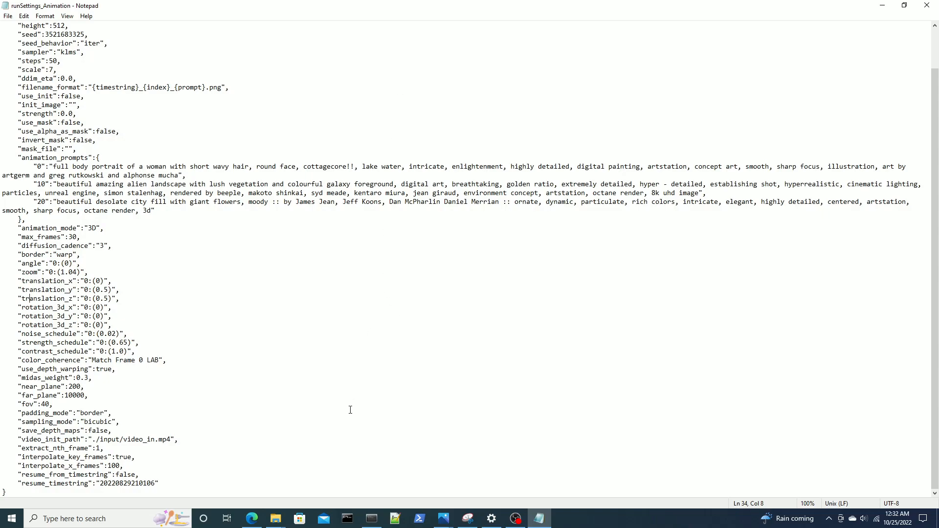
left_click_drag(17, 299, 137, 300)
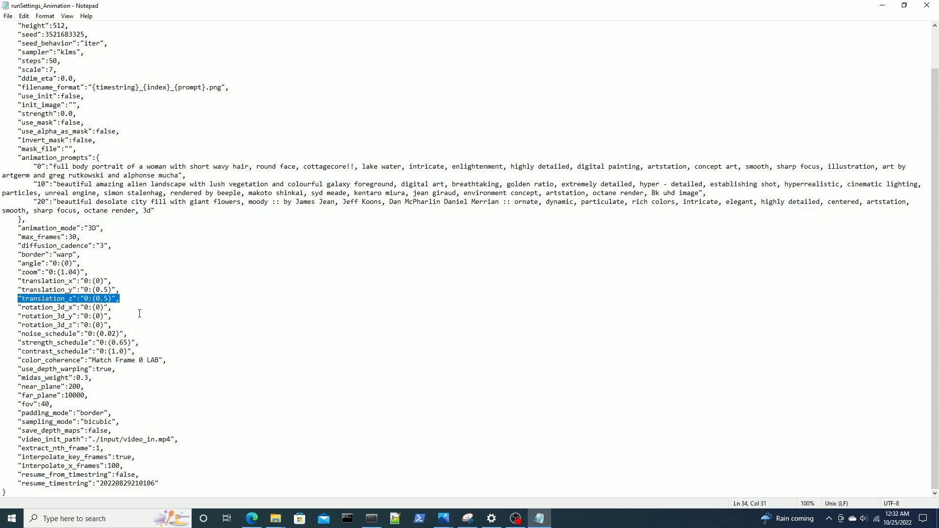
left_click(108, 298)
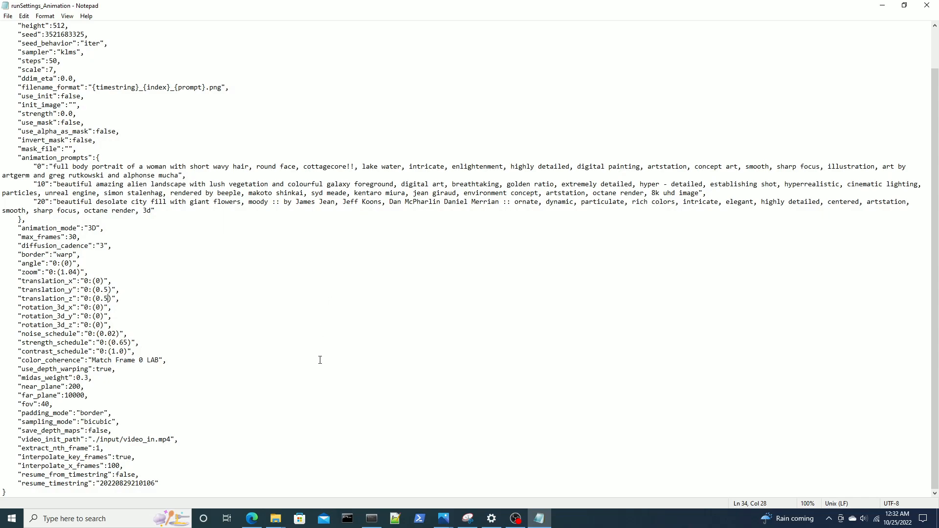
left_click_drag(120, 298, 3, 282)
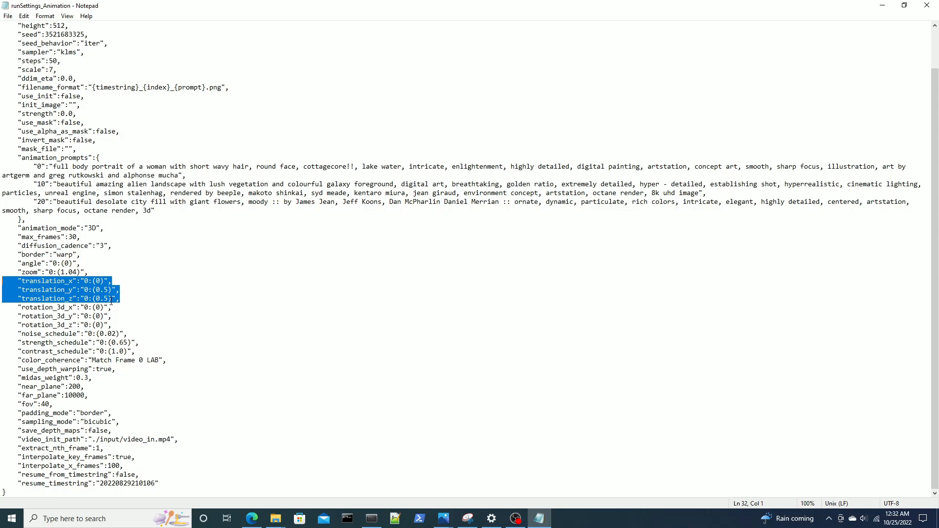
- Highlight the rotation_3d_x, rotation_3d_y and rotation_3d_z lines to review them
left_click_drag(115, 326, 6, 306)
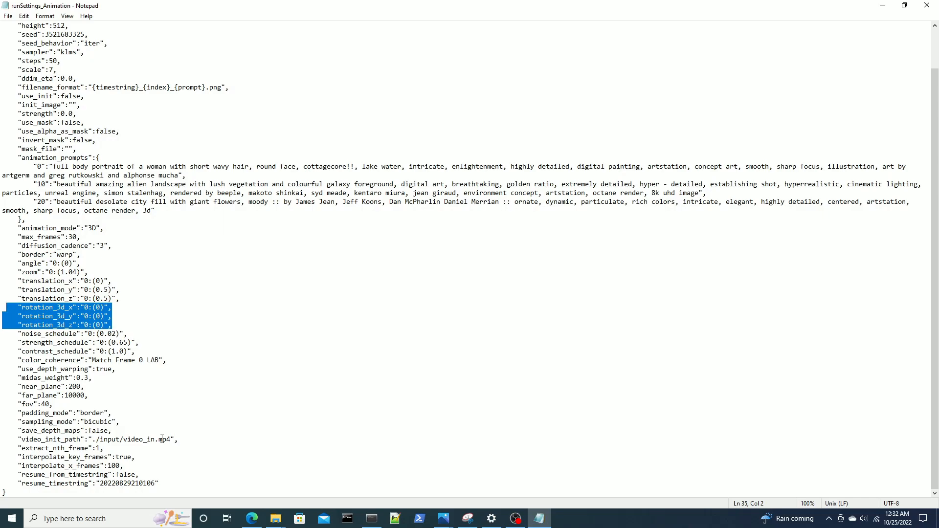
left_click(11, 317)
left_click_drag(2, 307, 113, 325)
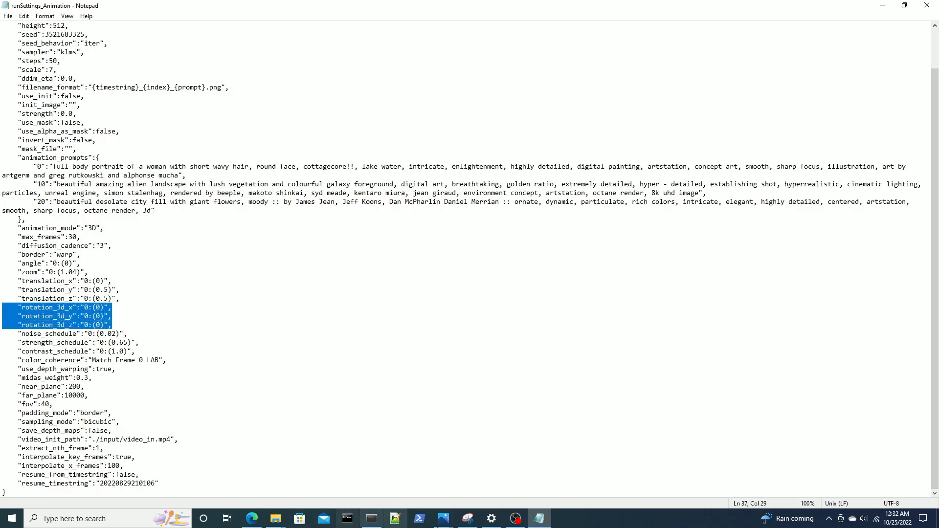
- Switch to the ForestOfTheEidola2 folder in File Explorer and play the xpos video, replaying it once
left_click(369, 520)
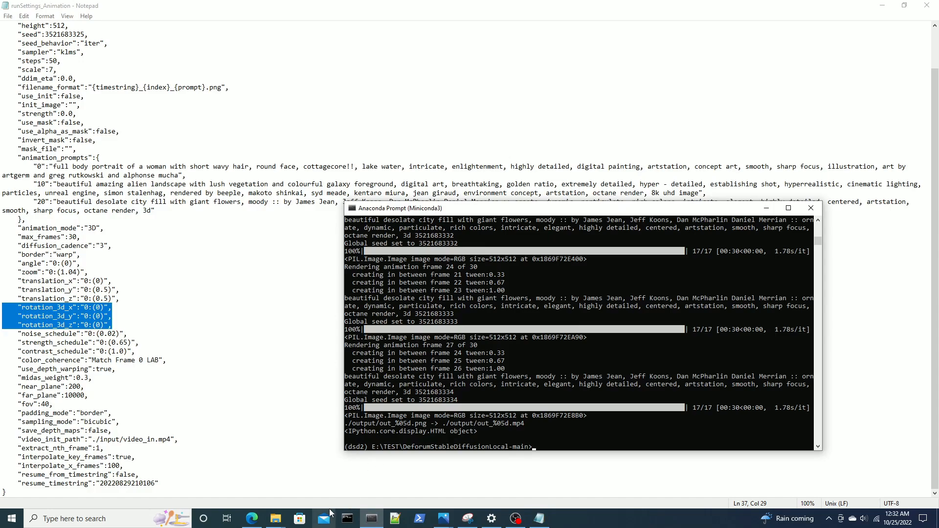
left_click(276, 520)
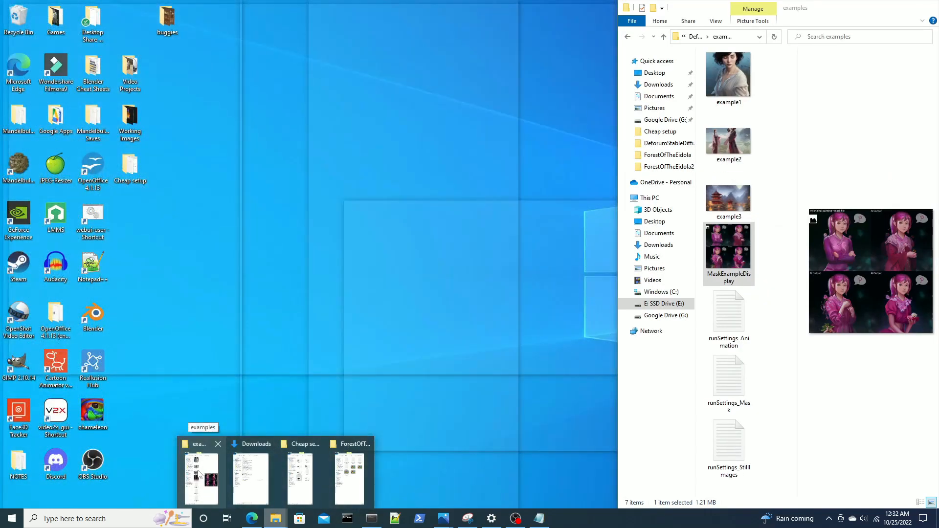
mouse_move(247, 475)
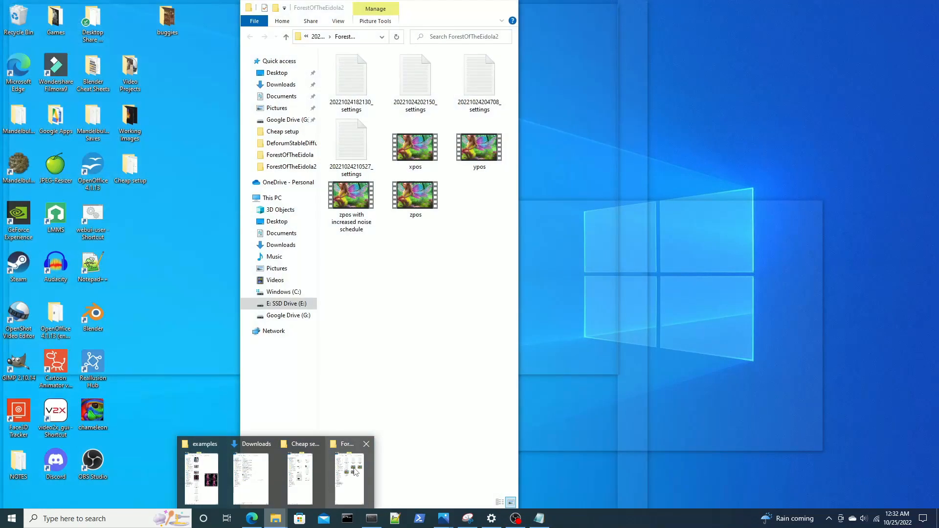
left_click(350, 477)
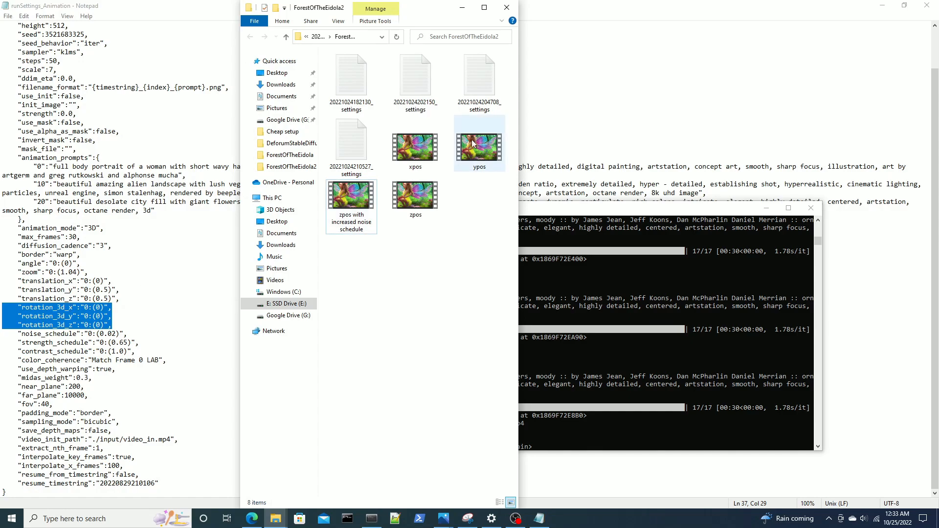
double_click(415, 149)
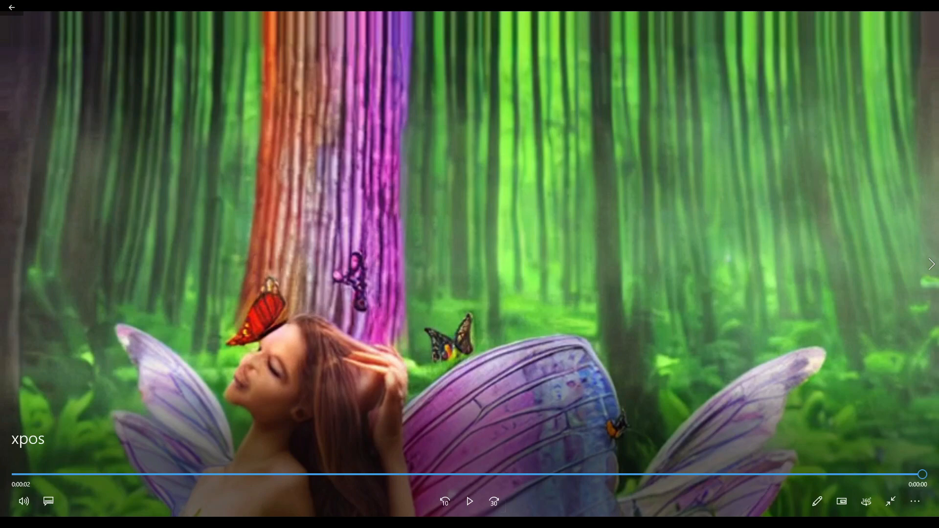
left_click(470, 501)
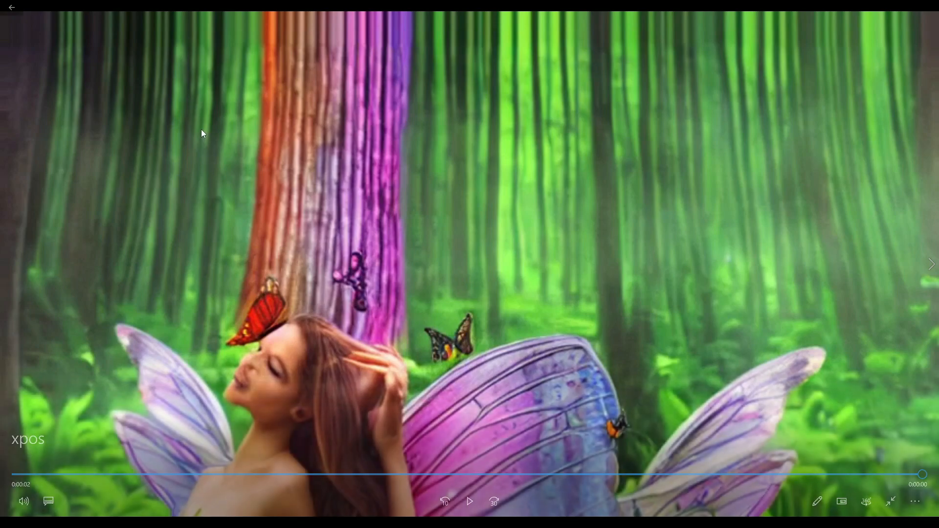
- Close the xpos video, play the ypos video from the same folder and close it after viewing
left_click(927, 5)
double_click(477, 142)
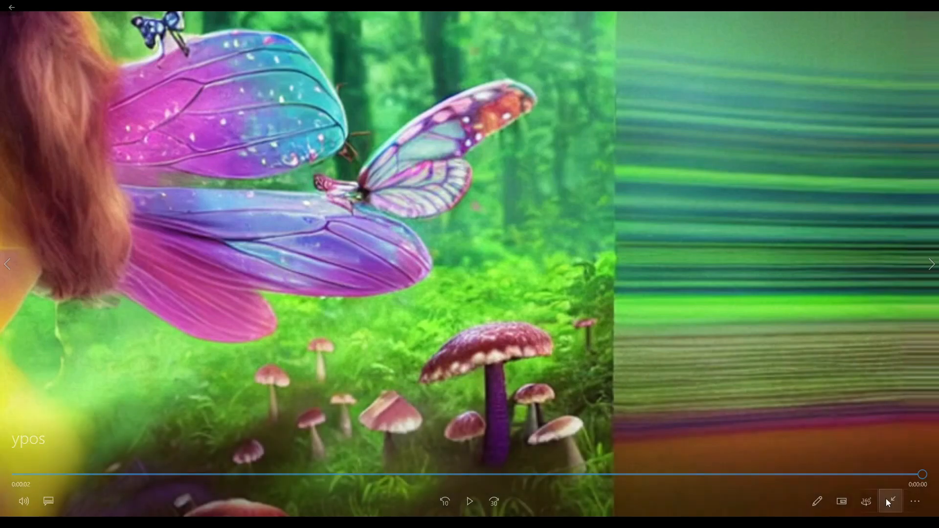
left_click(889, 500)
left_click(922, 17)
- Dismiss the briefly opened increased-noise video, play the zpos video and close the player
double_click(357, 194)
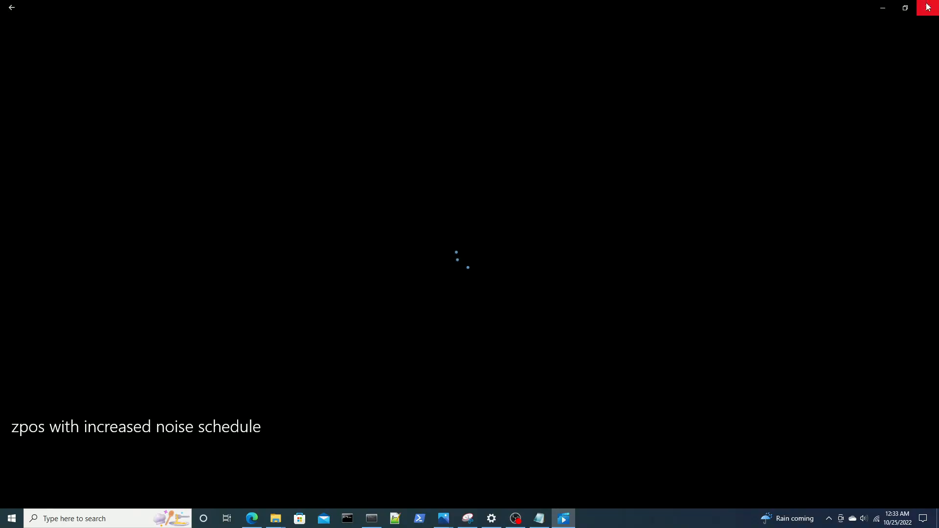
left_click(927, 6)
double_click(405, 207)
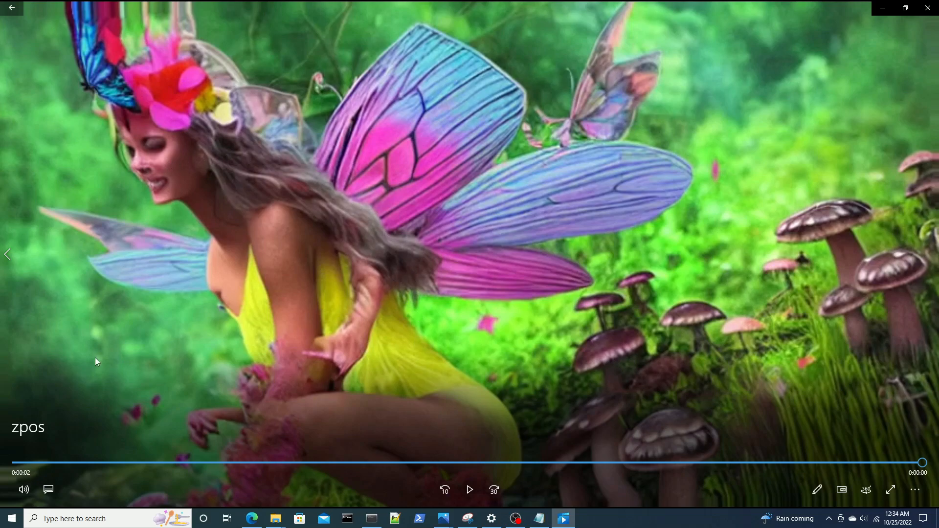
left_click(929, 8)
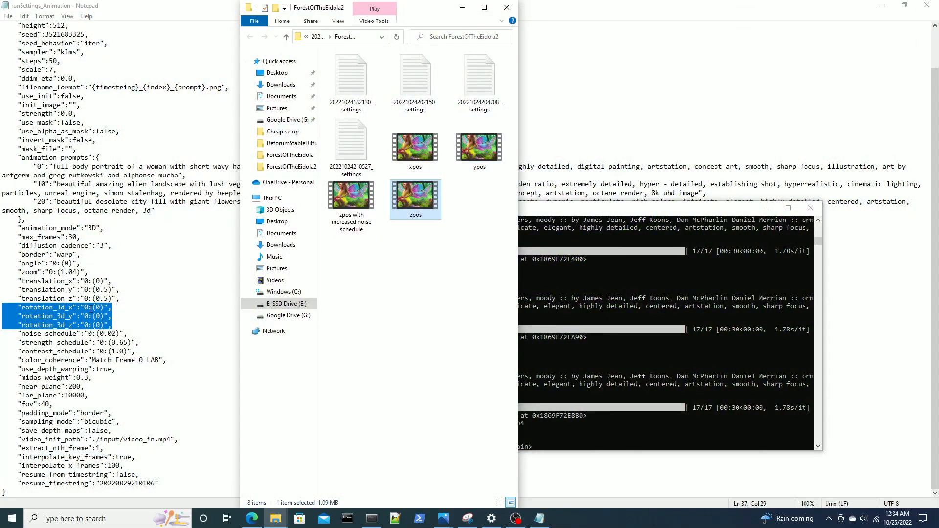
- Return to runSettings_Animation in Notepad and examine the noise_schedule setting alongside the animation_prompts entries
left_click(65, 334)
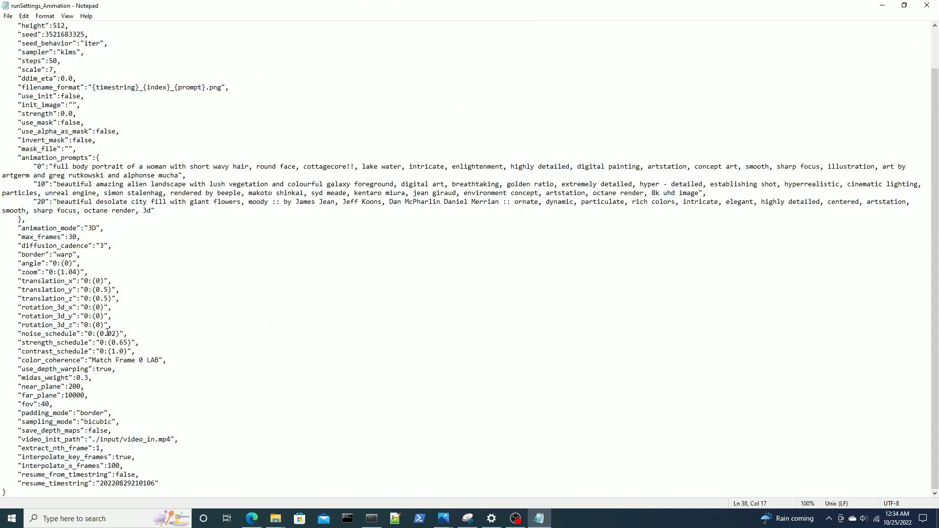
left_click_drag(5, 335, 148, 334)
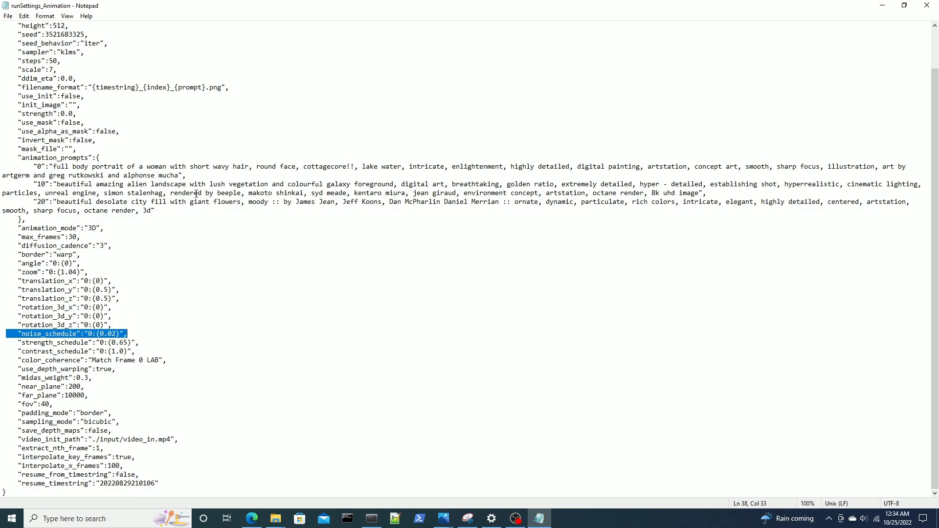
left_click_drag(192, 208, 17, 170)
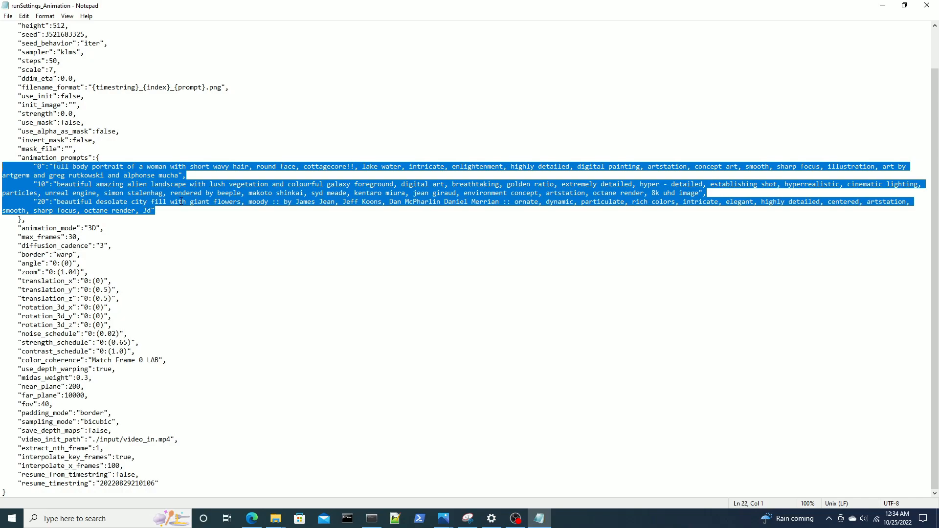
left_click(212, 211)
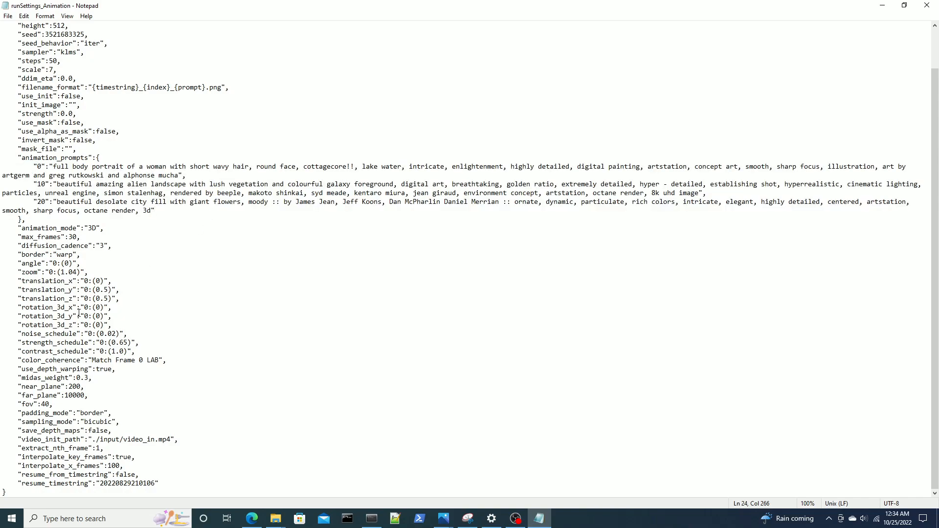
left_click_drag(124, 333, 9, 333)
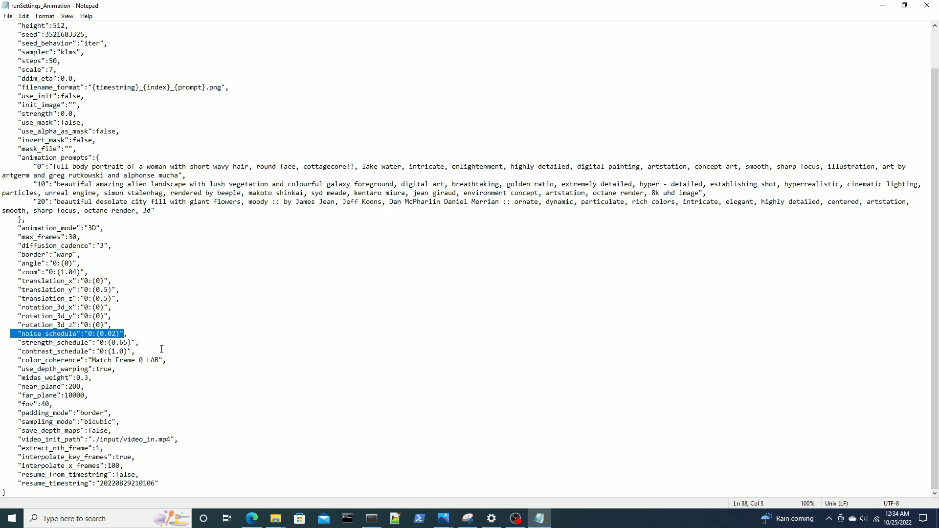
left_click_drag(127, 335, 1, 334)
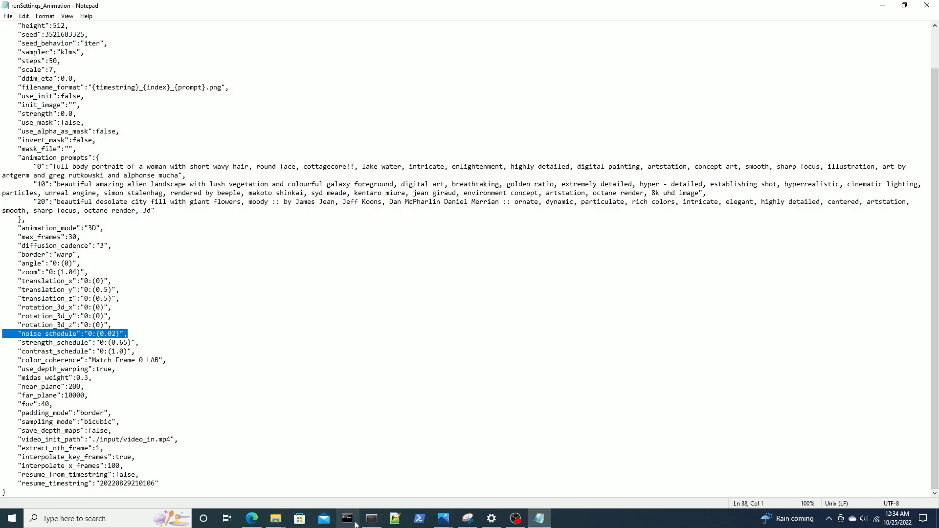
- Bring the ForestOfTheEidola2 folder back up, replay the zpos video and close it
left_click(276, 518)
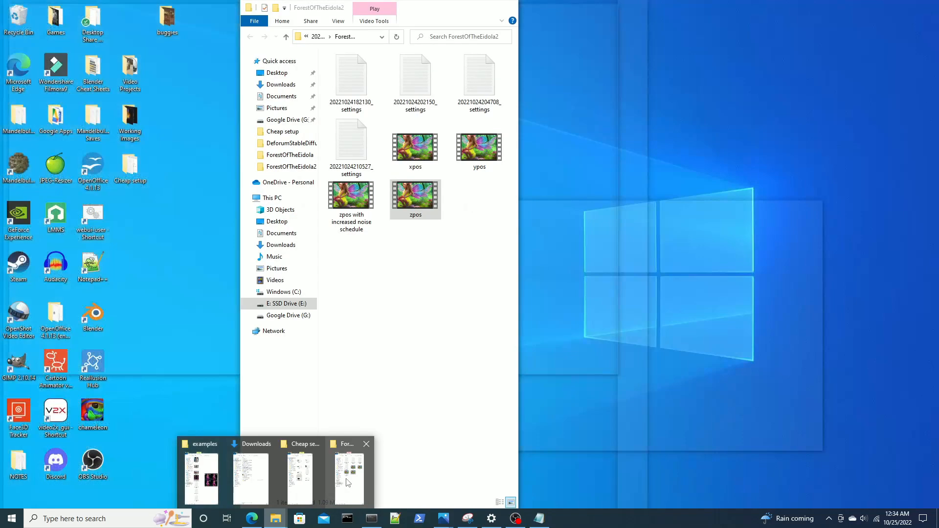
left_click(349, 477)
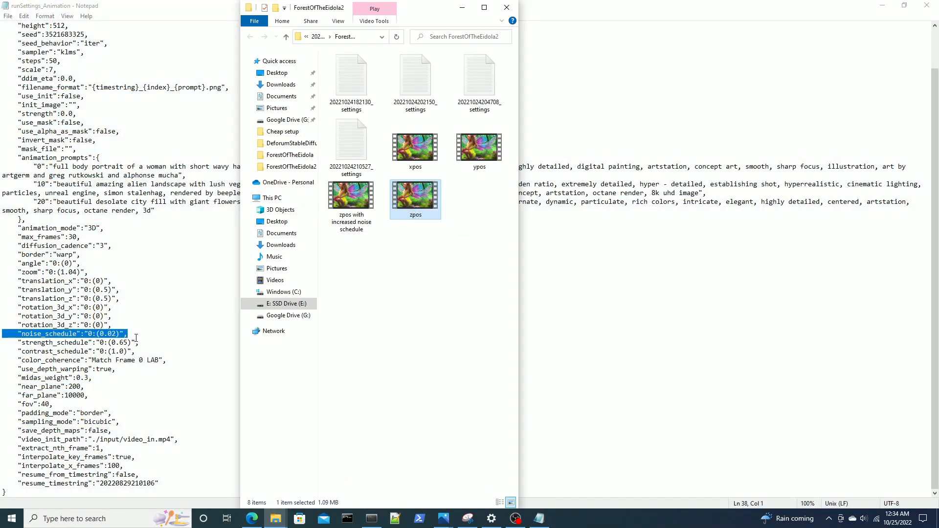
double_click(429, 204)
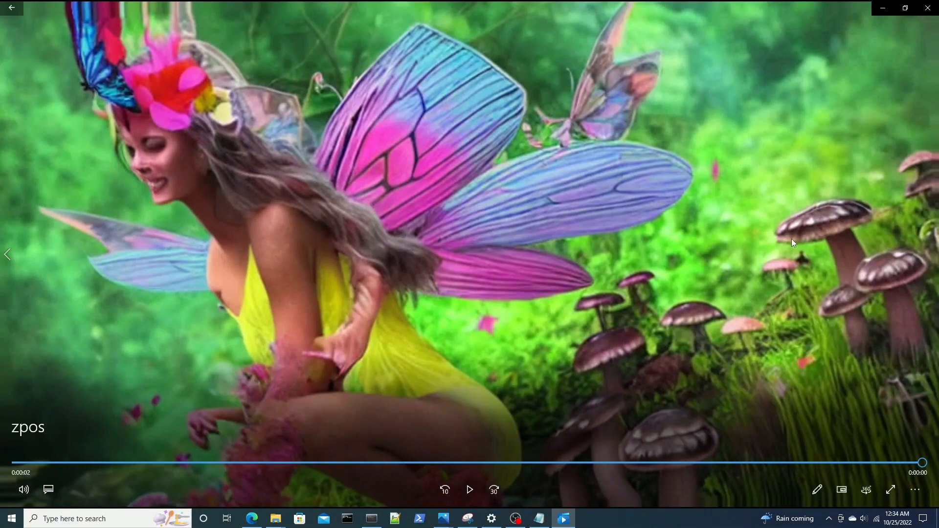
left_click(927, 8)
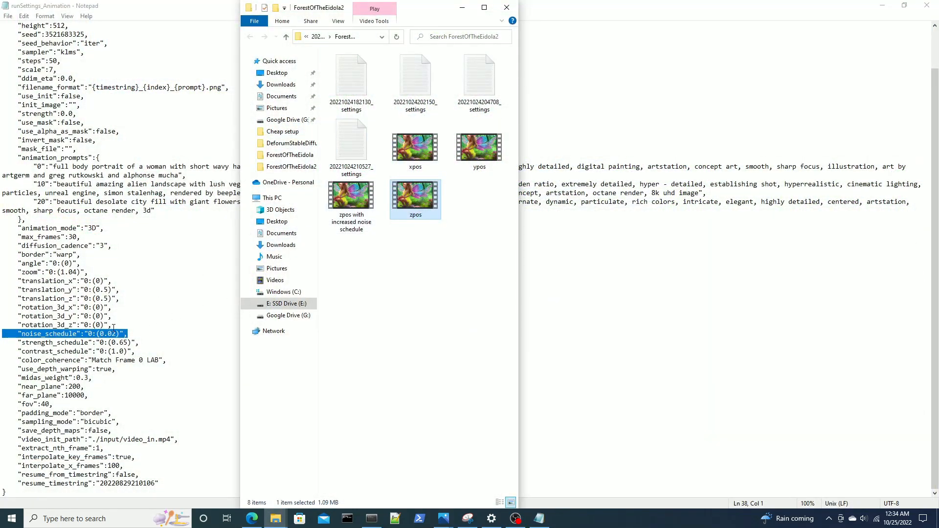
- Play the zpos with increased noise schedule video, and replay it from near its start
double_click(356, 204)
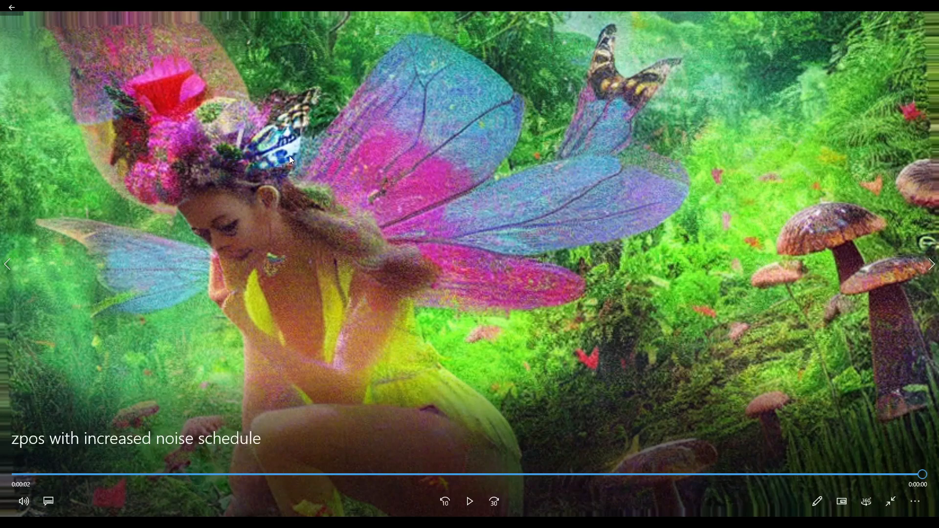
left_click(63, 479)
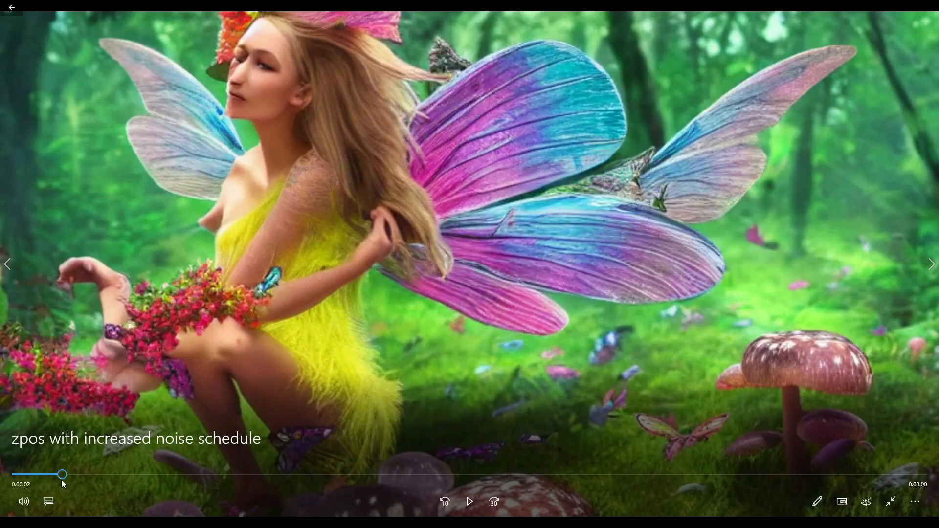
left_click(466, 506)
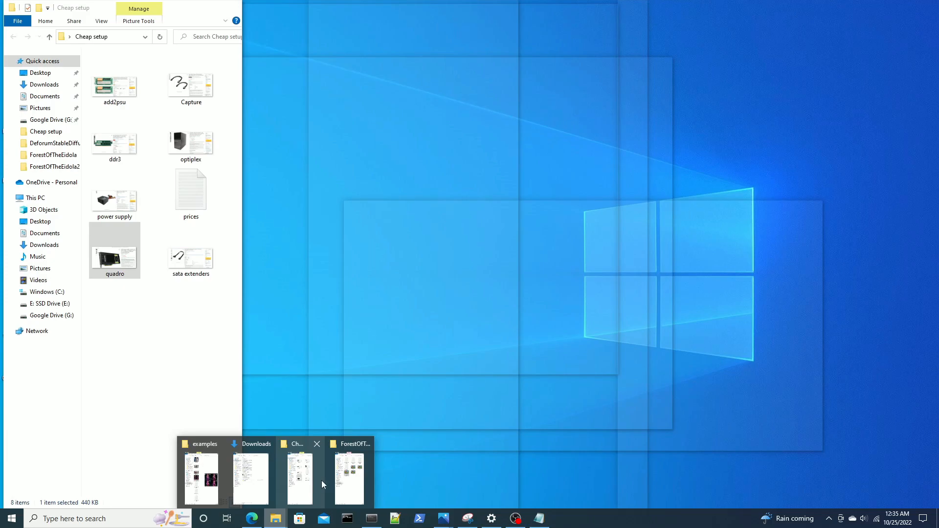
- Move the ForestOfTheEidola2 folder window away from the settings text and place the cursor in the strength_schedule value in runSettings_Animation
left_click(338, 482)
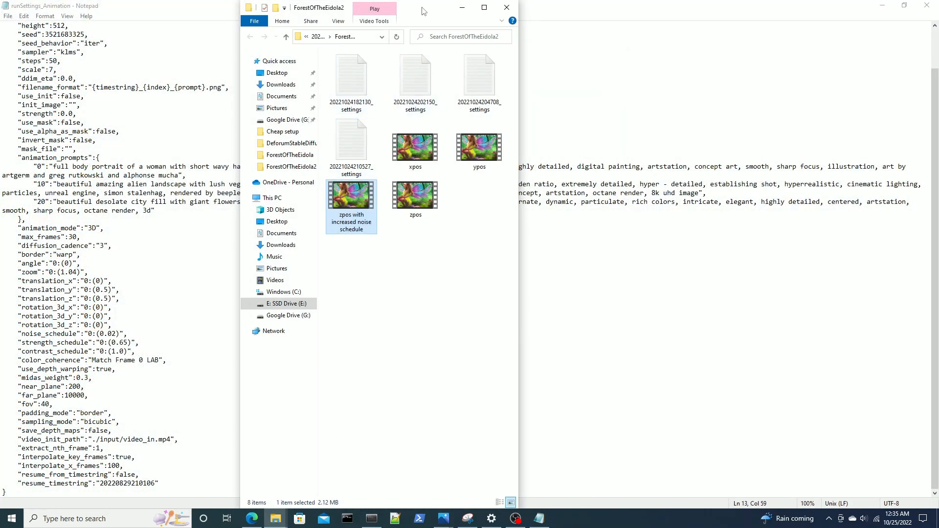
left_click_drag(424, 10, 597, 10)
left_click(124, 342)
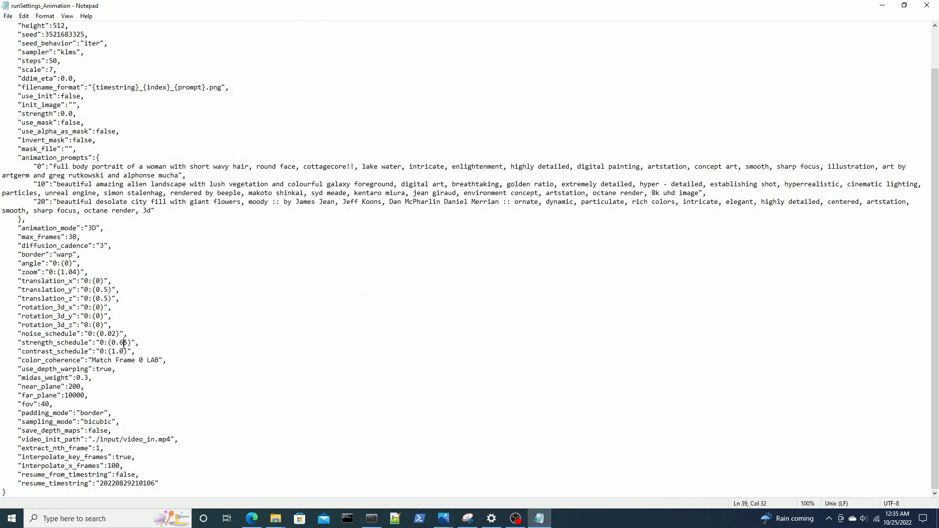
- Highlight the strength_schedule and contrast_schedule lines in runSettings_Animation to examine them
left_click_drag(136, 343, 3, 341)
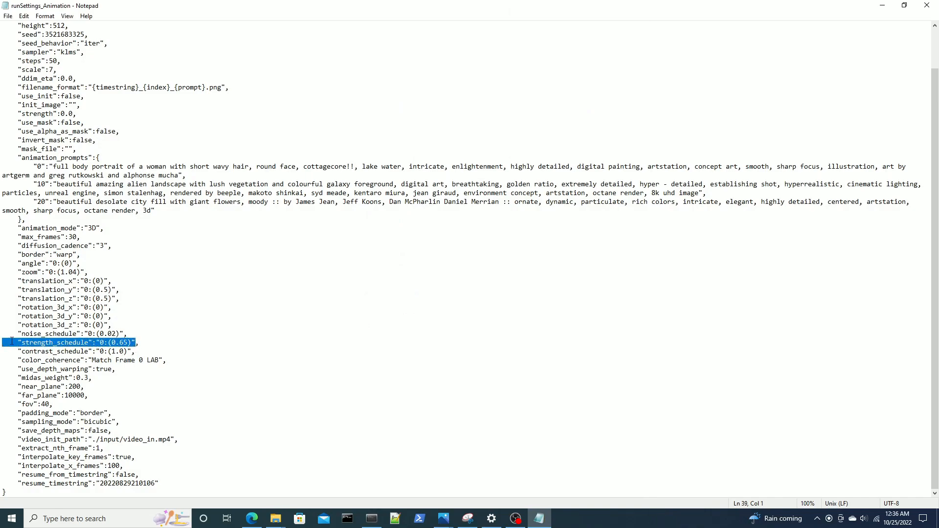
left_click(142, 351)
left_click_drag(143, 351, 3, 343)
left_click(76, 344)
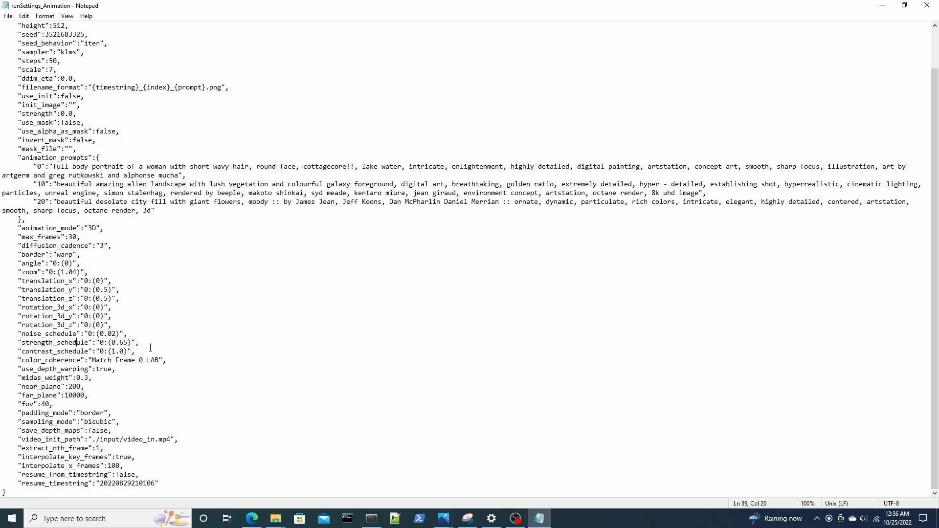
left_click_drag(143, 352, 1, 345)
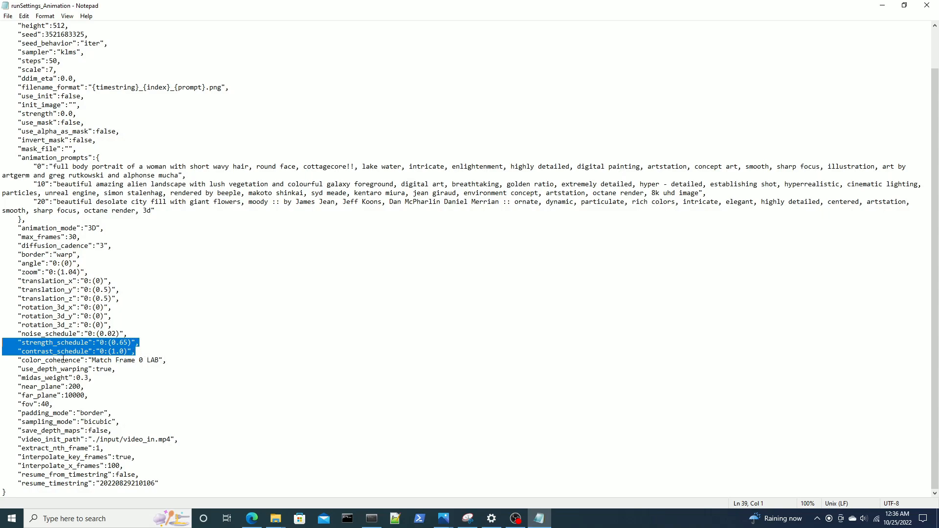
- Look over the settings from color_coherence downward and highlight the resume_from_timestring and resume_timestring lines
left_click_drag(7, 360, 2, 479)
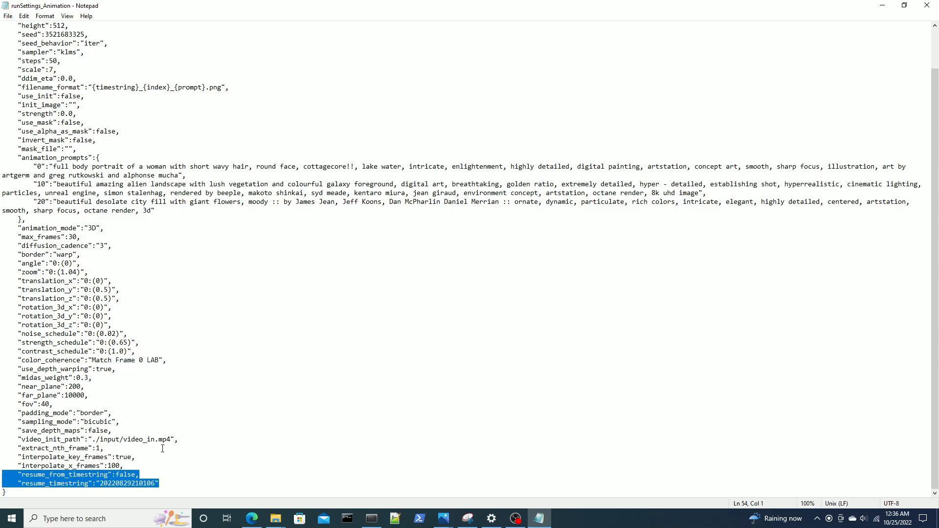
left_click(162, 484)
left_click_drag(162, 485, 0, 477)
- Bring up the examples folder window and move it clear of the settings list
mouse_move(269, 522)
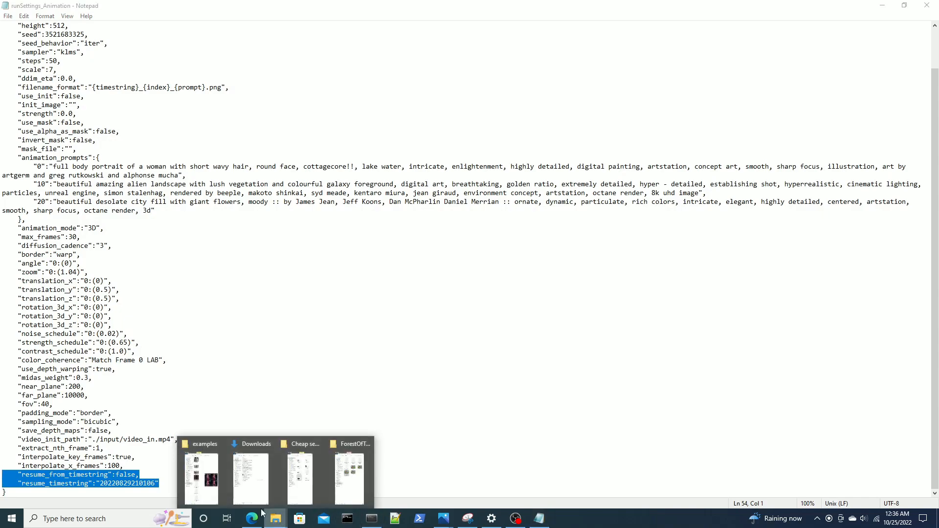
mouse_move(301, 477)
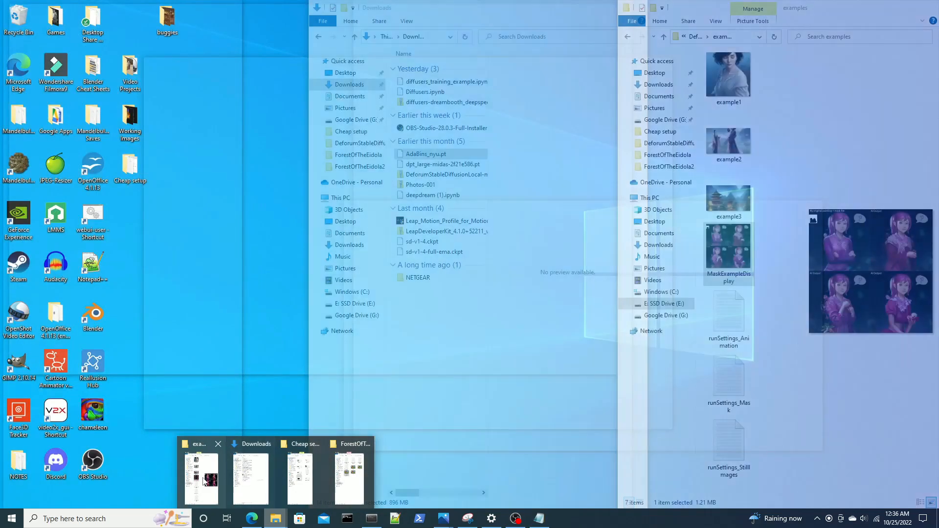
left_click(203, 482)
left_click_drag(836, 8, 665, 4)
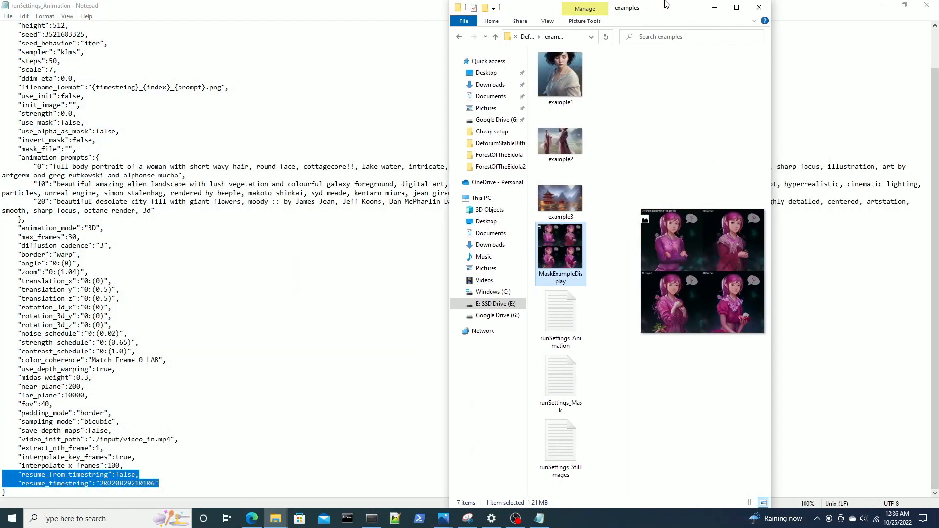
- Browse the E: SSD Drive through TEST, DeforumStableDiffusionLocal-main, output and 2022-10 to the TaskName folder and look through its files
left_click(489, 308)
double_click(563, 143)
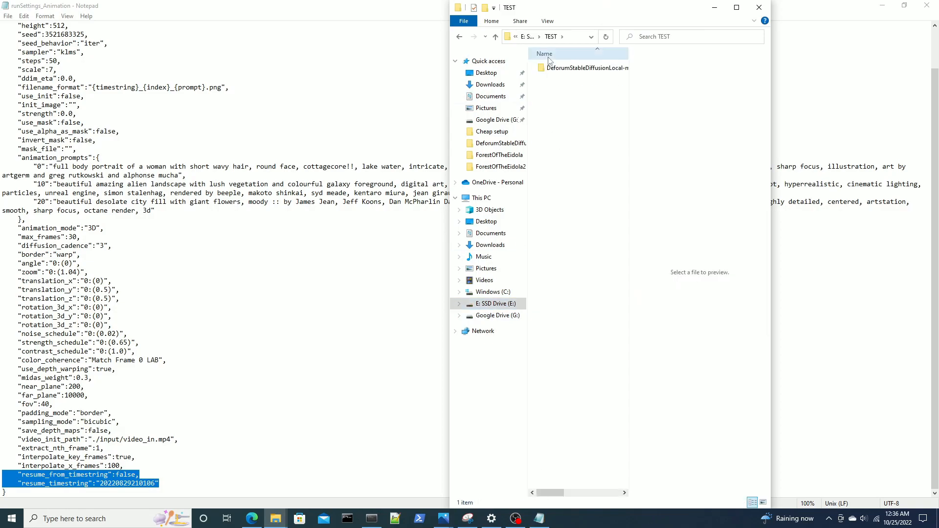
double_click(563, 69)
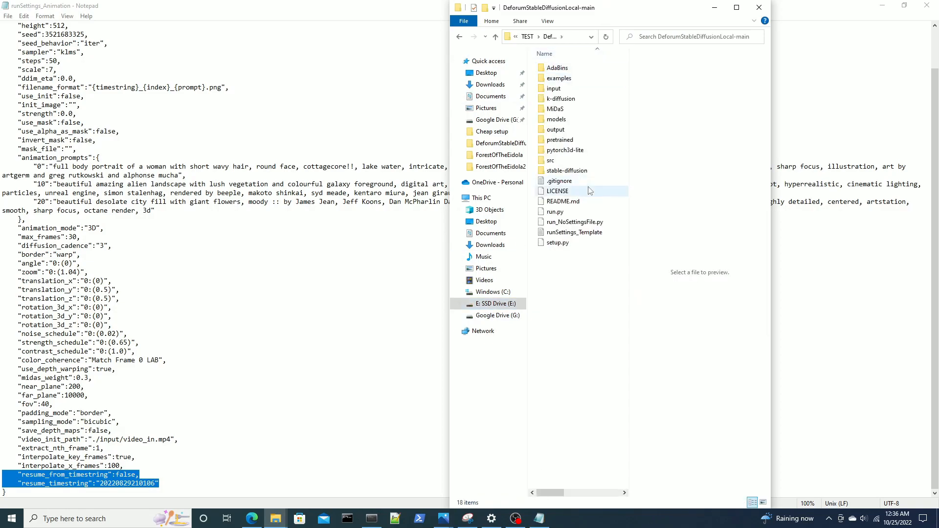
double_click(552, 130)
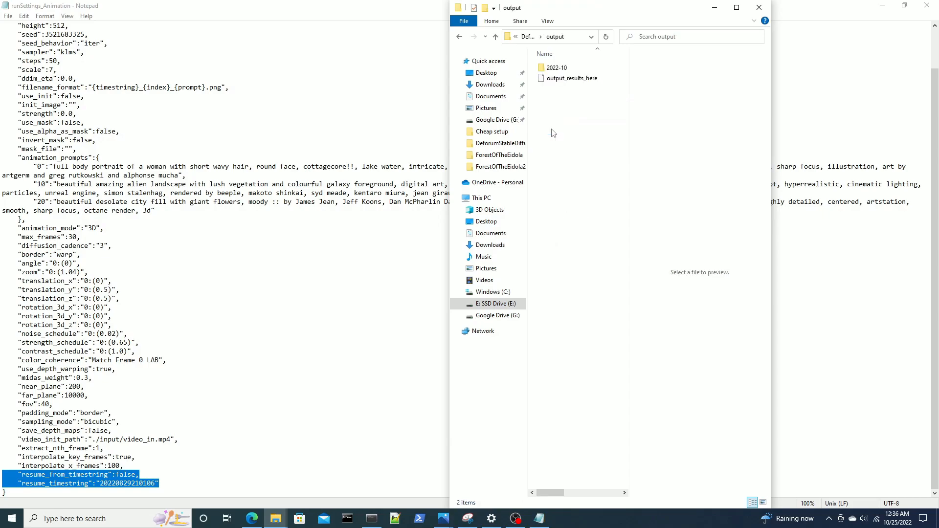
double_click(555, 68)
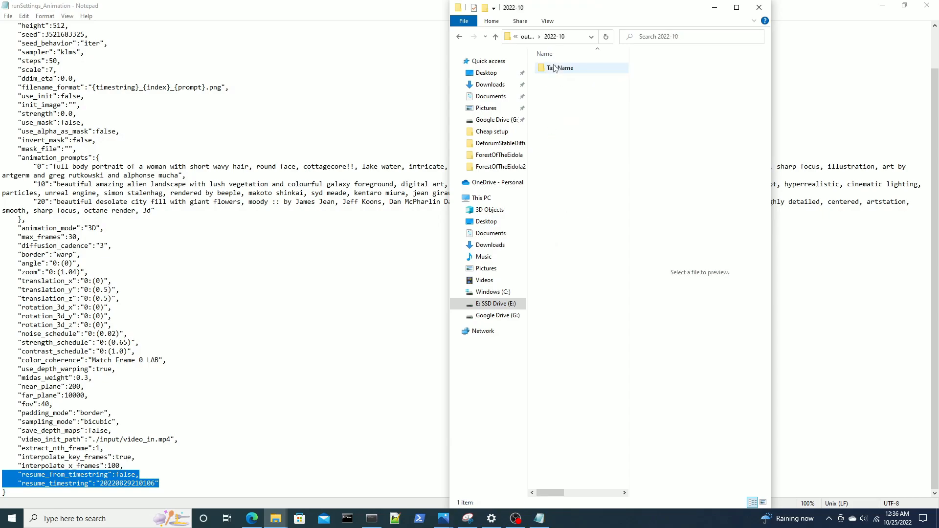
double_click(570, 69)
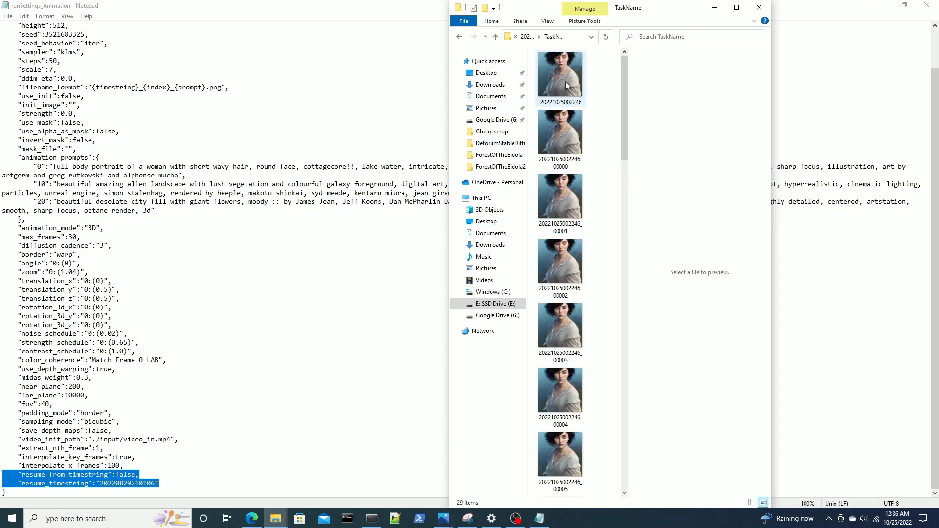
scroll(615, 106, "down", 10)
scroll(593, 255, "up", 10)
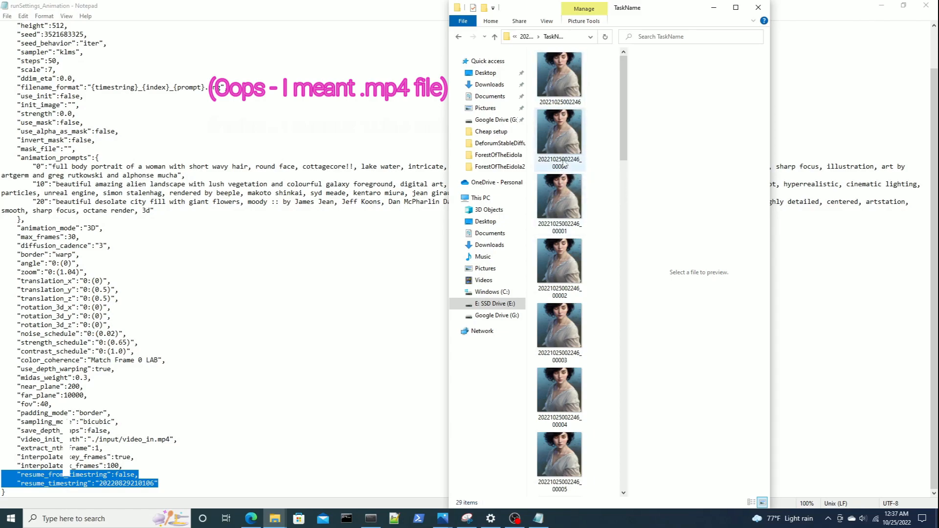
double_click(560, 75)
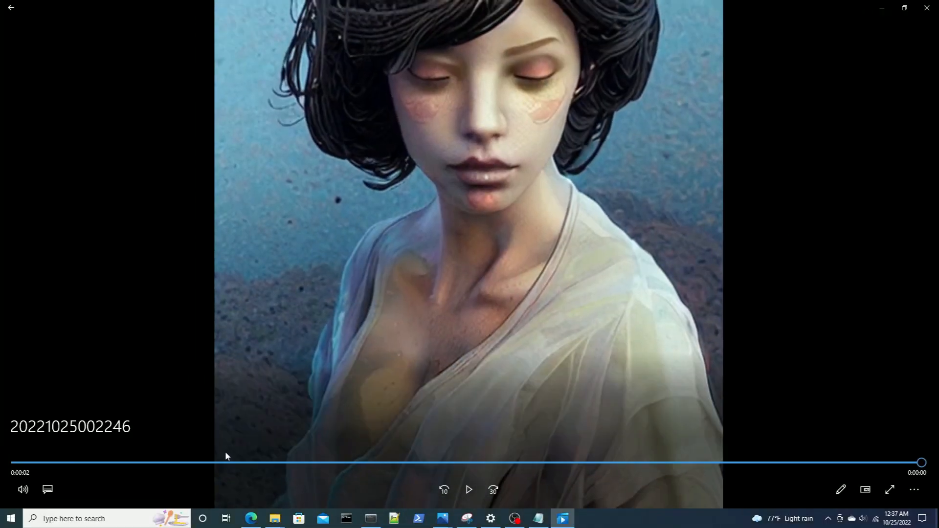
left_click(902, 464)
left_click_drag(875, 471, 9, 464)
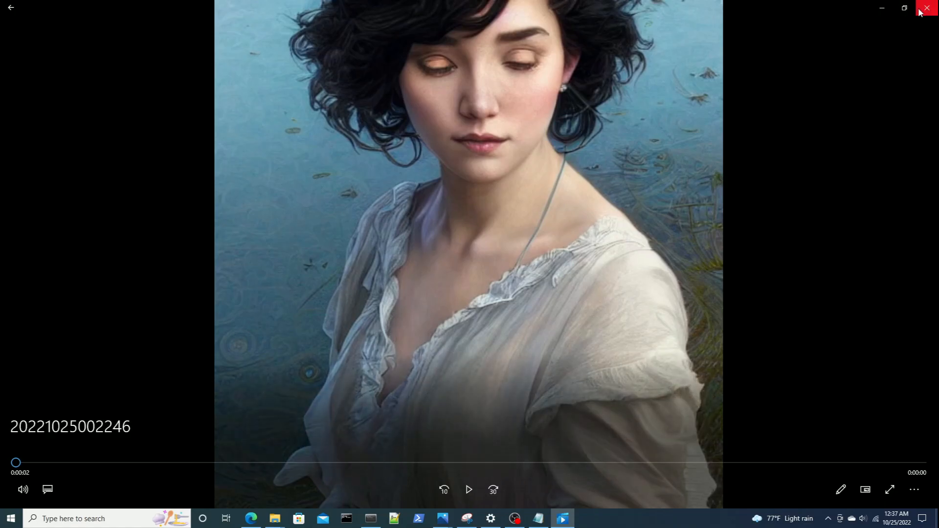
left_click(928, 7)
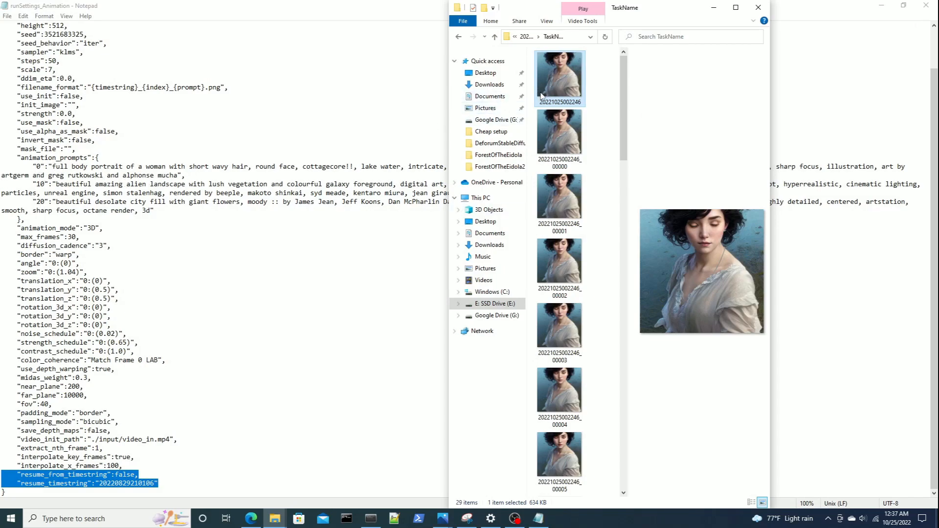
double_click(548, 77)
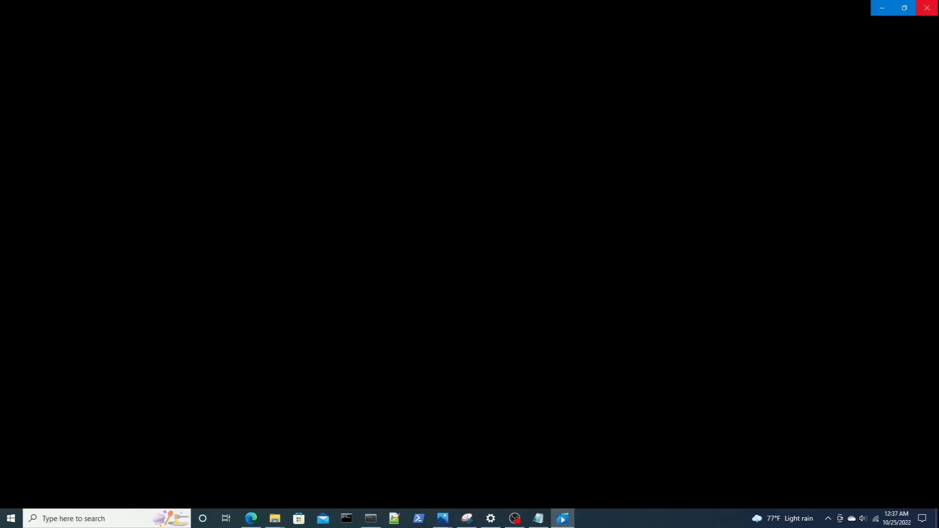
left_click(927, 6)
left_click(570, 137)
double_click(570, 138)
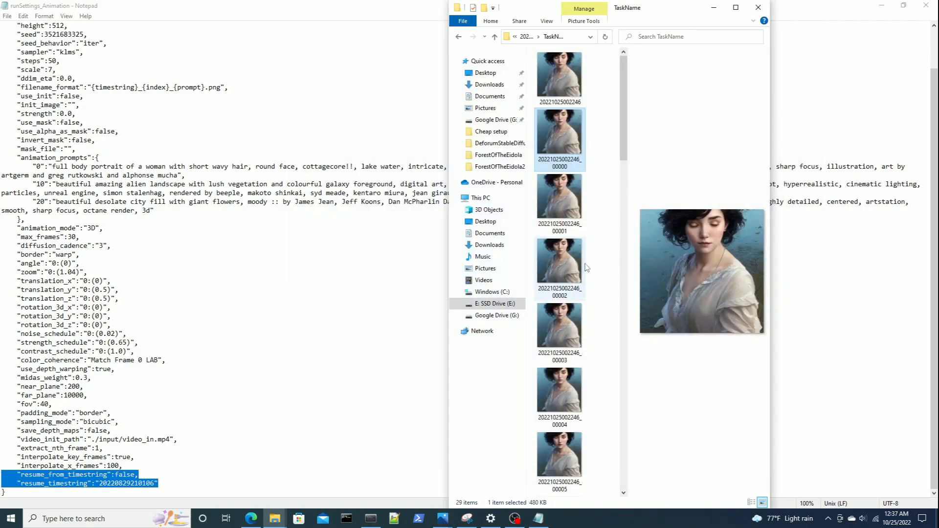
scroll(602, 264, "down", 5)
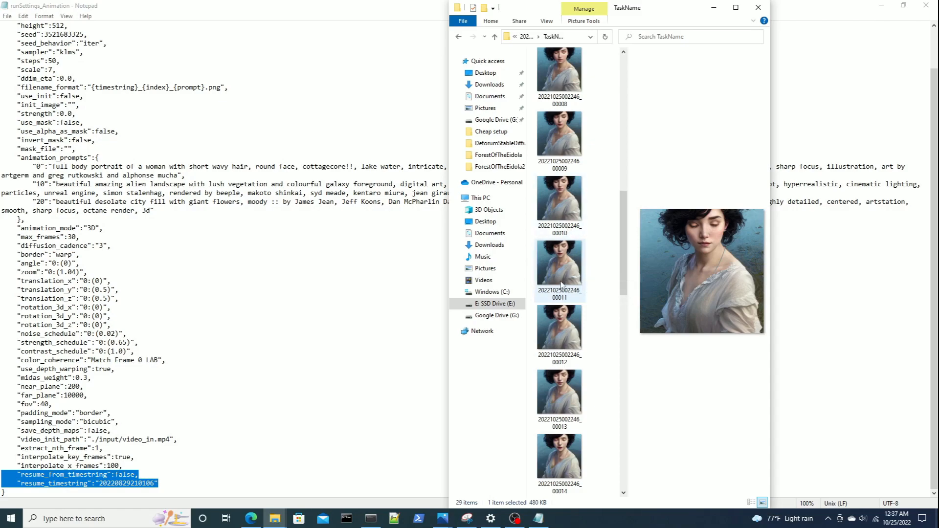
double_click(556, 205)
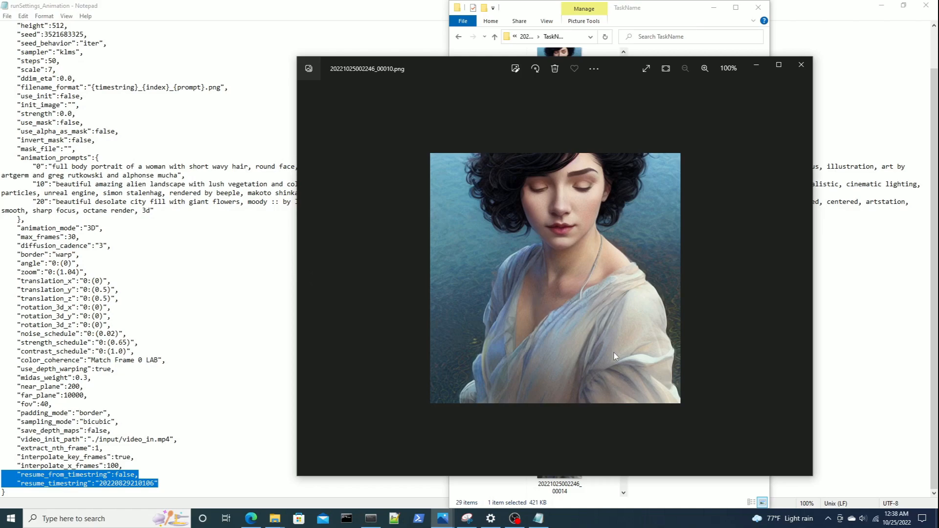
left_click(316, 282)
left_click(315, 282)
left_click(314, 282)
left_click(314, 283)
left_click(315, 283)
left_click(314, 281)
left_click(798, 277)
left_click(798, 278)
left_click(799, 278)
left_click(798, 278)
left_click(799, 278)
left_click(799, 278)
left_click(798, 277)
left_click(799, 278)
left_click(799, 278)
left_click(799, 278)
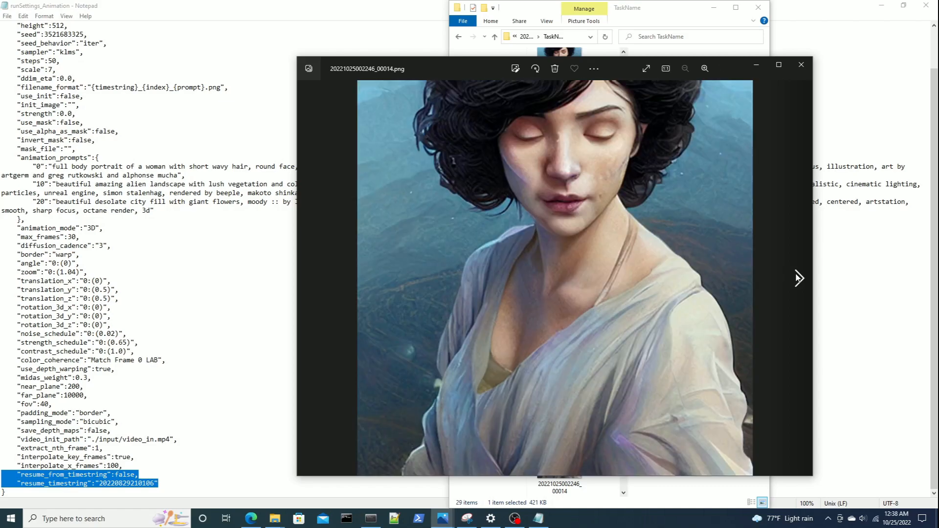
left_click(798, 278)
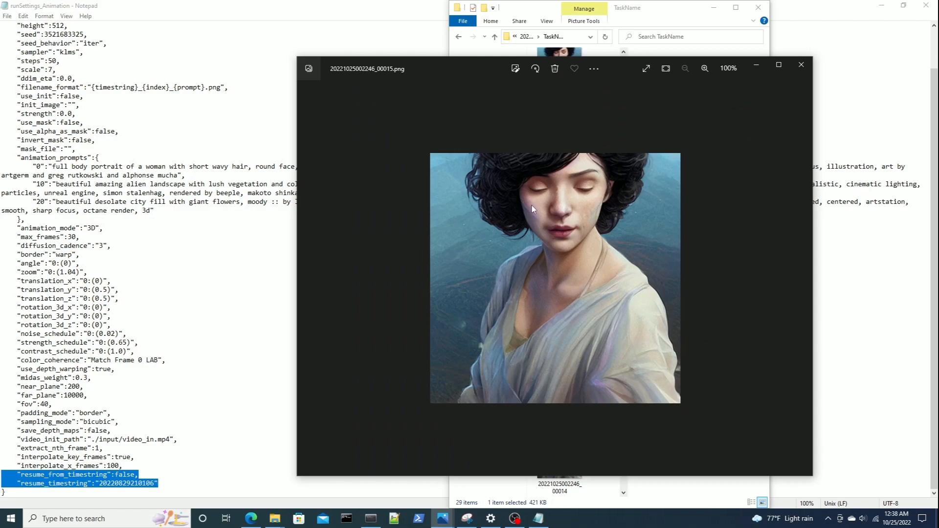
left_click(797, 283)
left_click(798, 283)
left_click(799, 284)
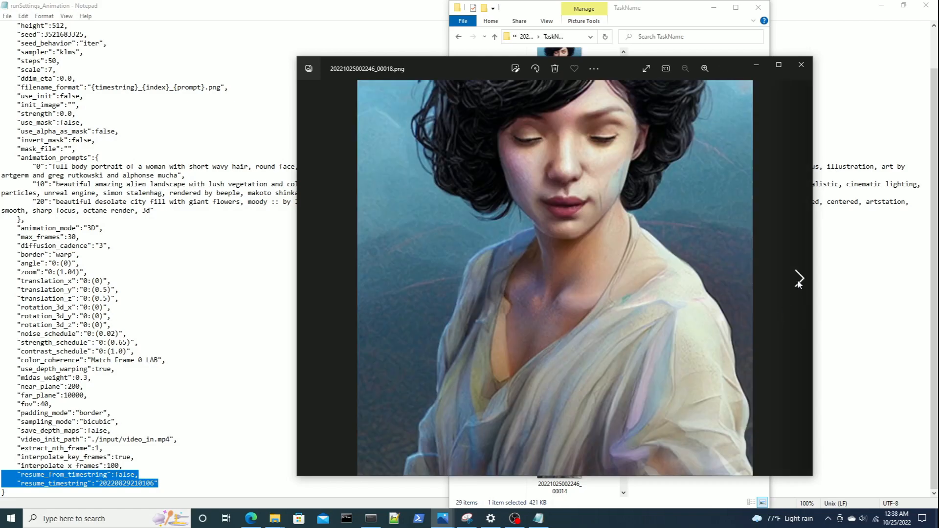
left_click(798, 284)
left_click(799, 284)
left_click(799, 284)
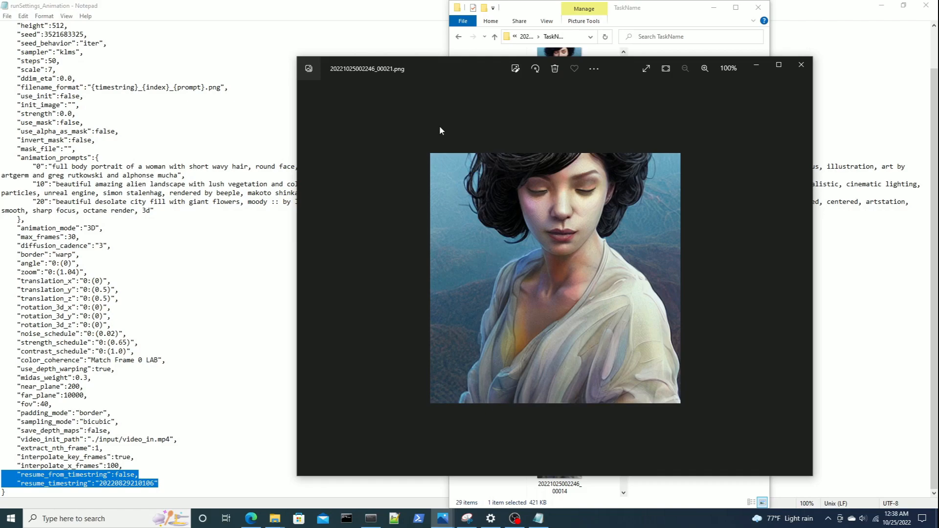
left_click(798, 278)
left_click(799, 278)
left_click(798, 278)
left_click(798, 277)
left_click(799, 278)
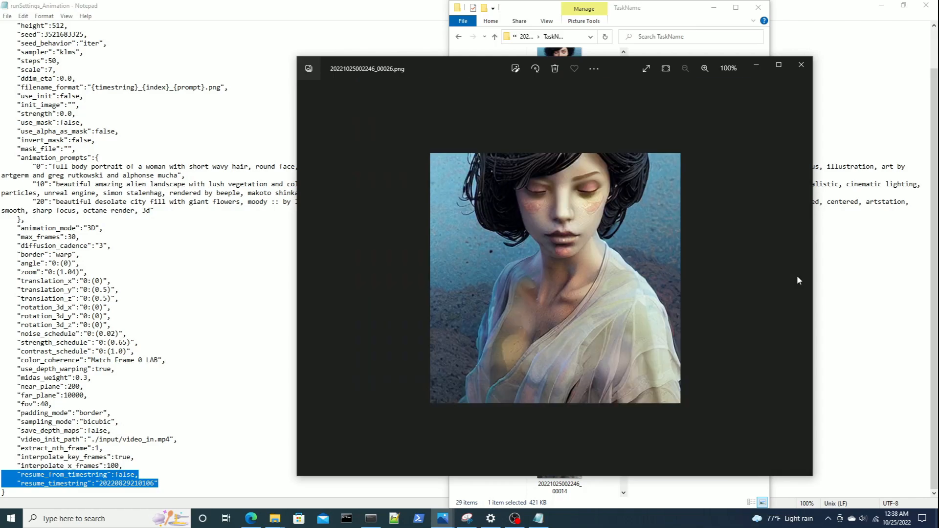
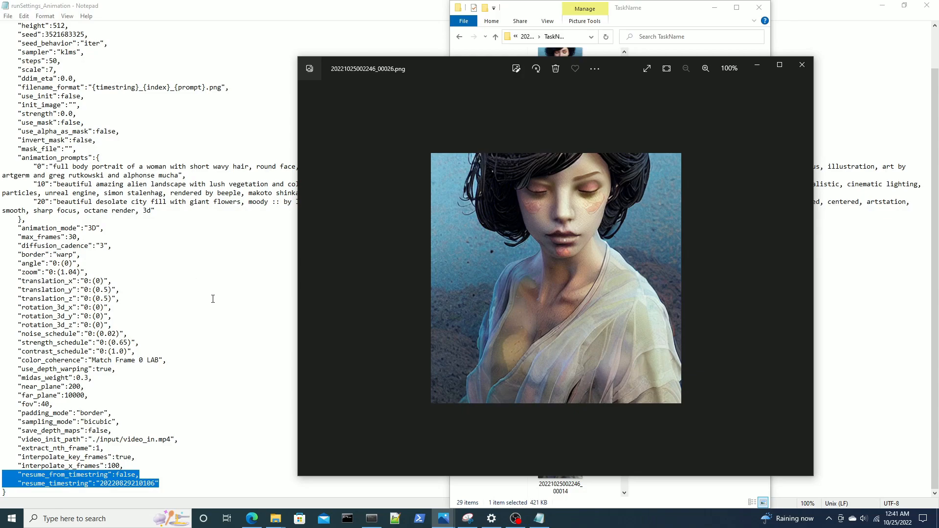
- Return to runSettings_Animation to examine the prompt for frame 20, and bring up the Anaconda Prompt window
left_click_drag(156, 210, 53, 202)
left_click(233, 401)
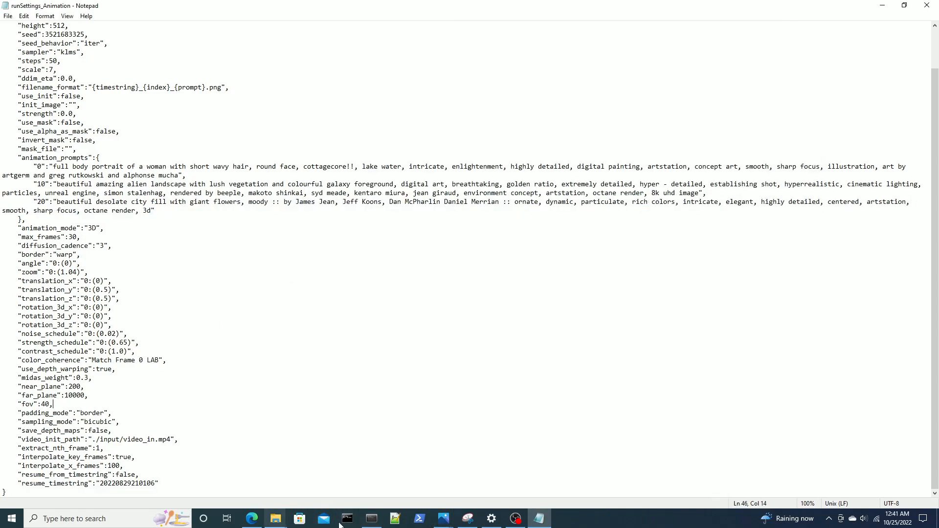
left_click(371, 523)
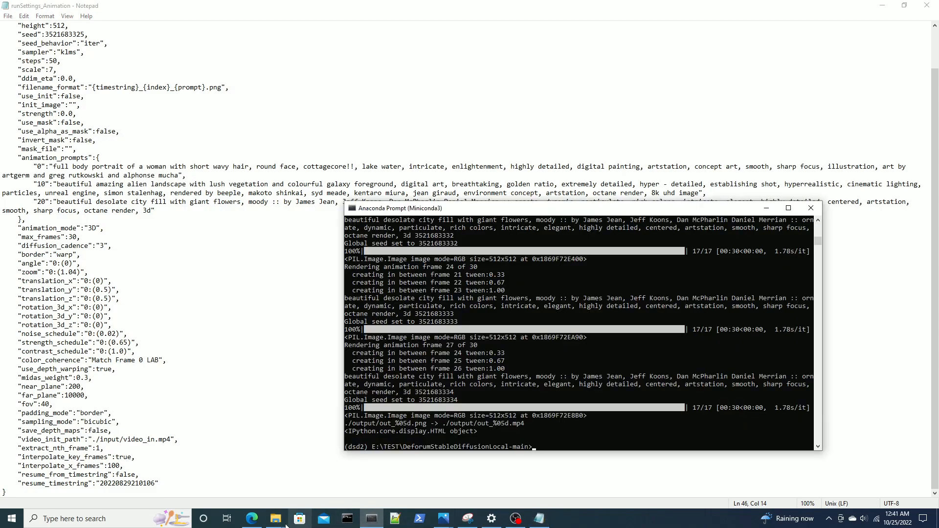
mouse_move(273, 524)
left_click(202, 479)
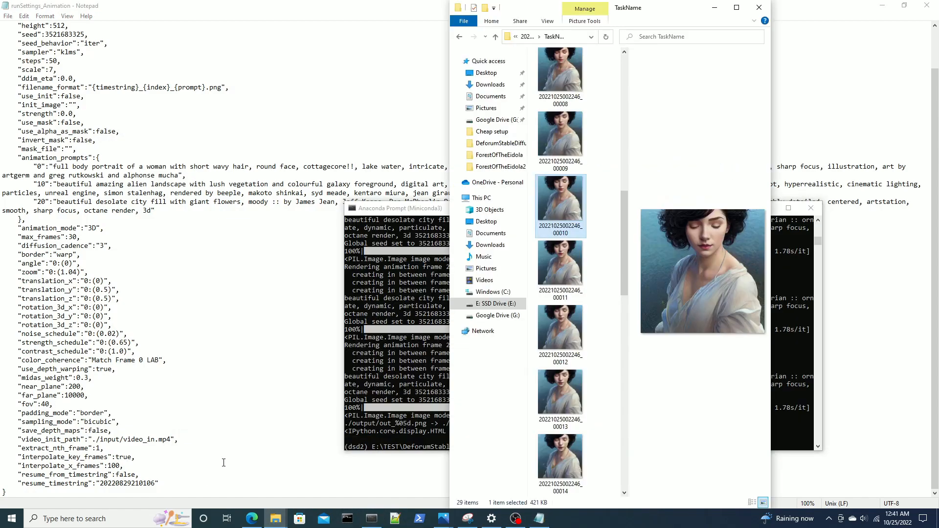
scroll(561, 337, "down", 5)
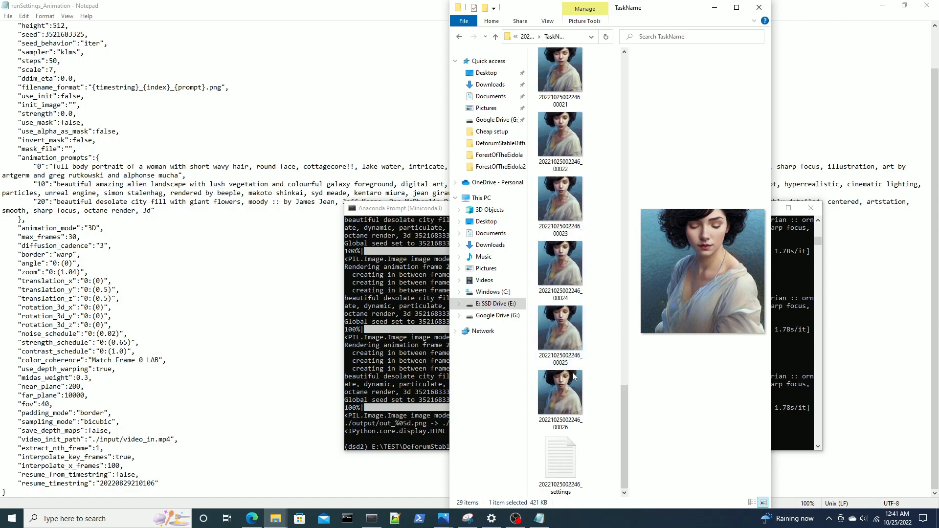
left_click(564, 417)
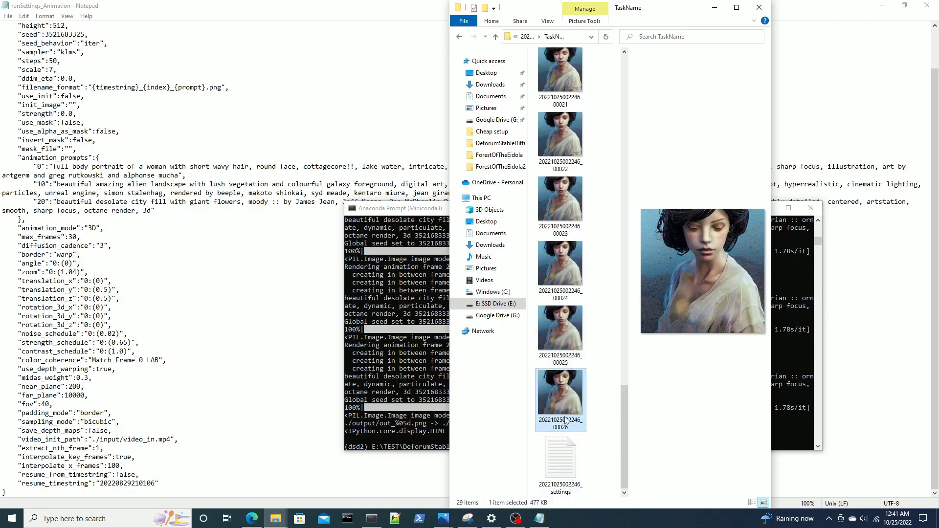
scroll(578, 378, "up", 1)
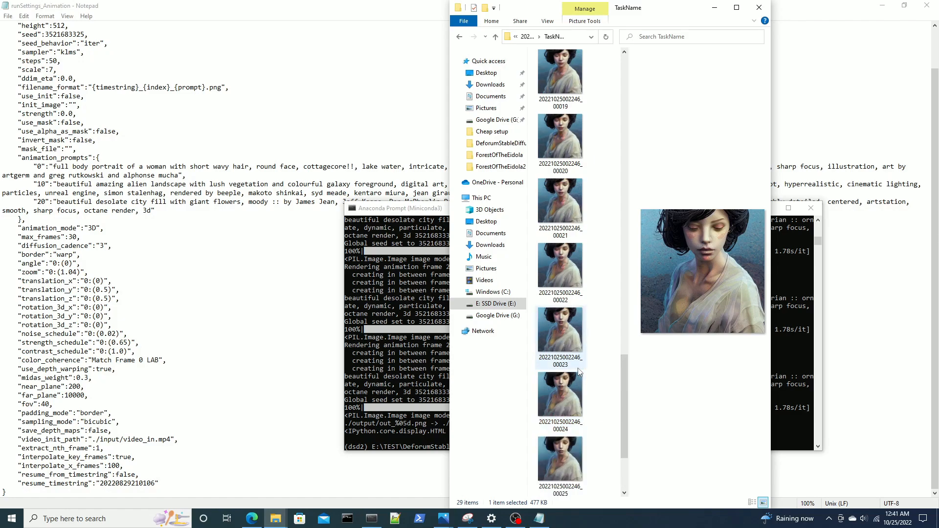
scroll(583, 362, "up", 6)
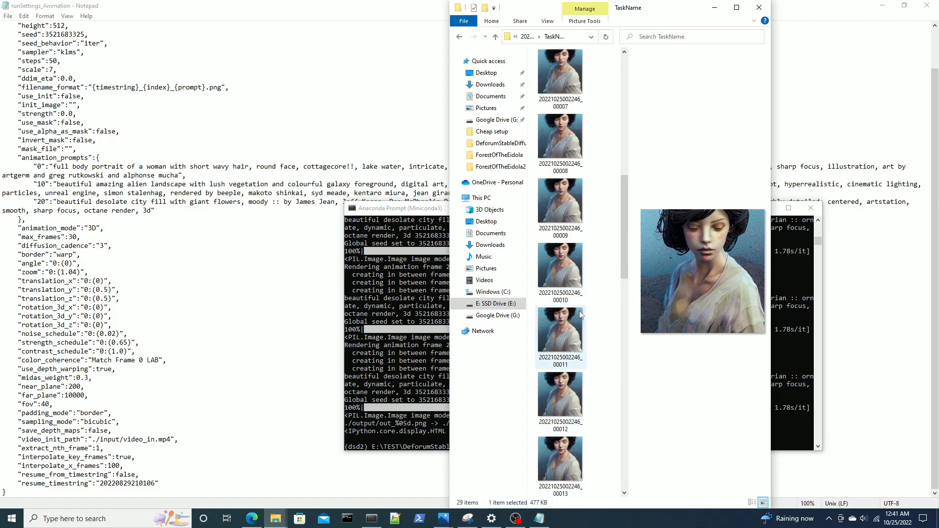
left_click(548, 330, "shift")
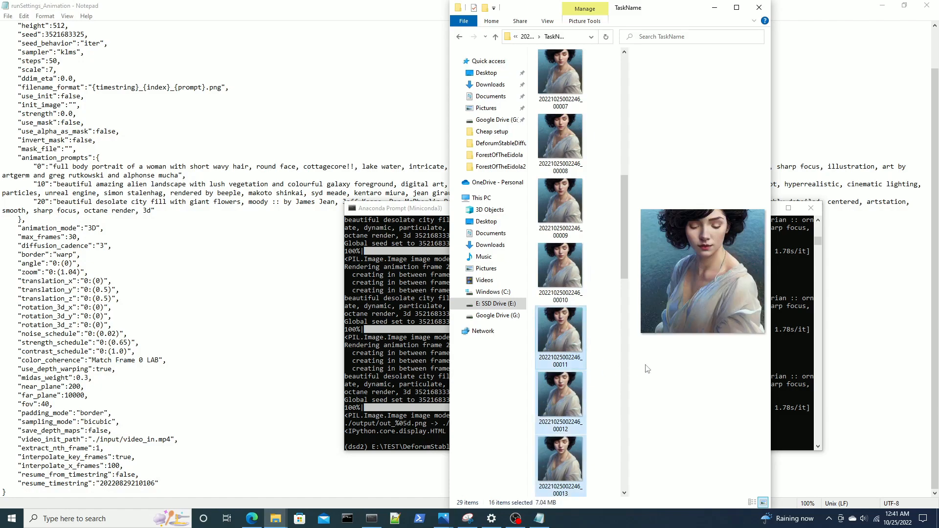
left_click(561, 274, "shift")
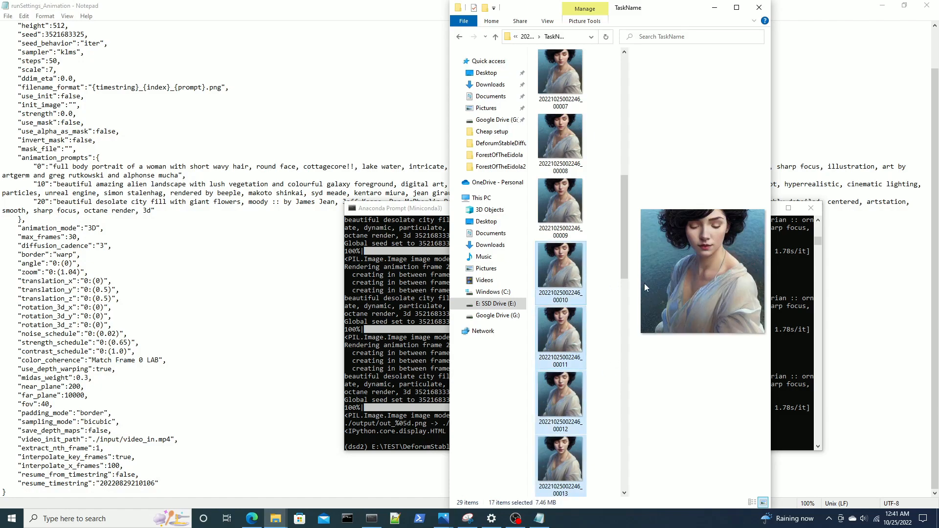
key("Delete")
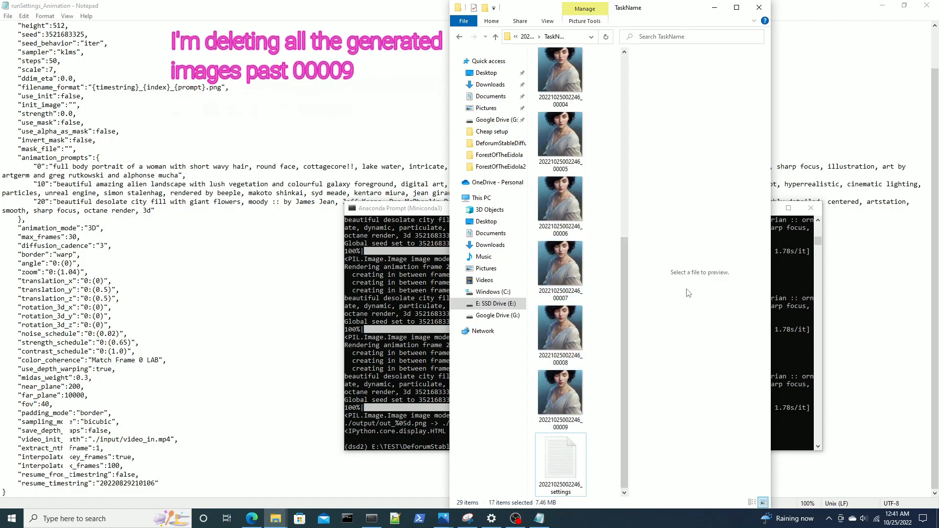
- In runSettings_Animation, replace the frame 10 prompt with "a puppy dog" and remove the frame 20 prompt
left_click(68, 206)
left_click_drag(172, 212, 57, 185)
key("BackSpace")
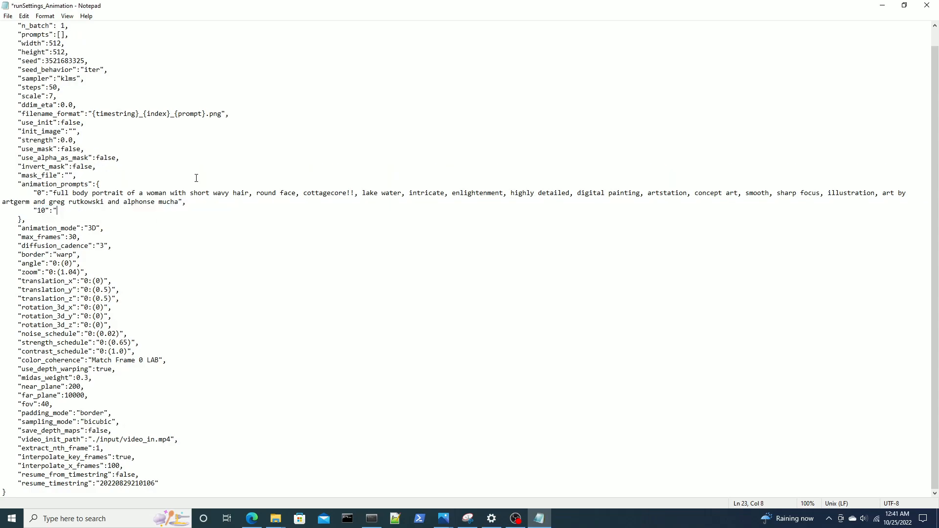
type("\"")
left_click(55, 210)
type("a puppy dog")
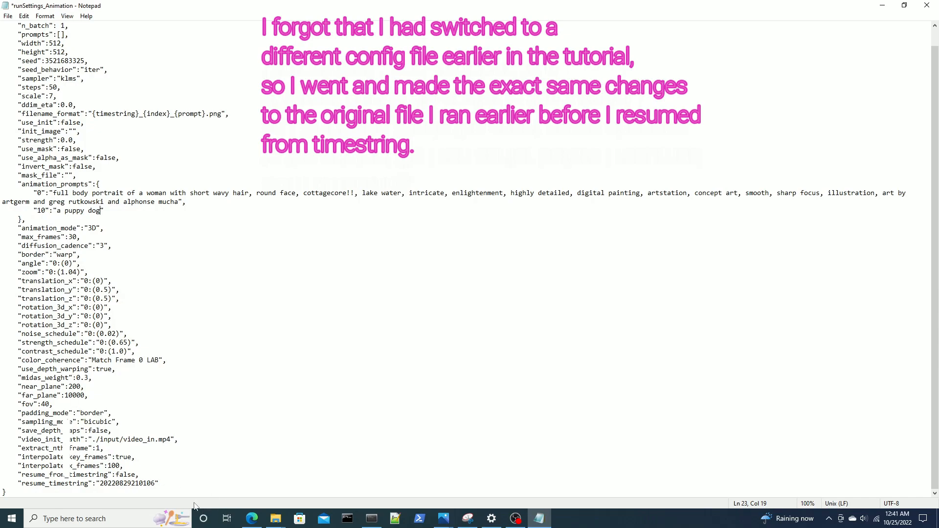
left_click_drag(137, 475, 113, 475)
type(":true")
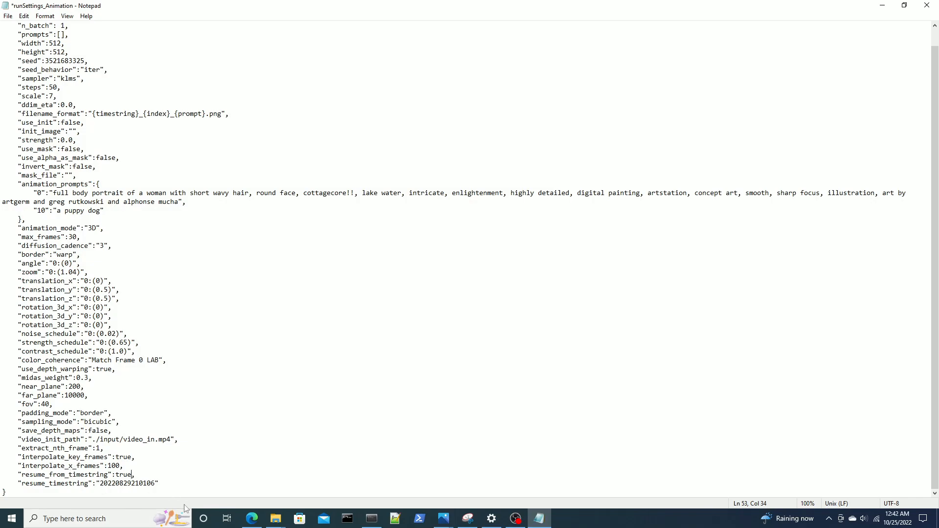
mouse_move(287, 514)
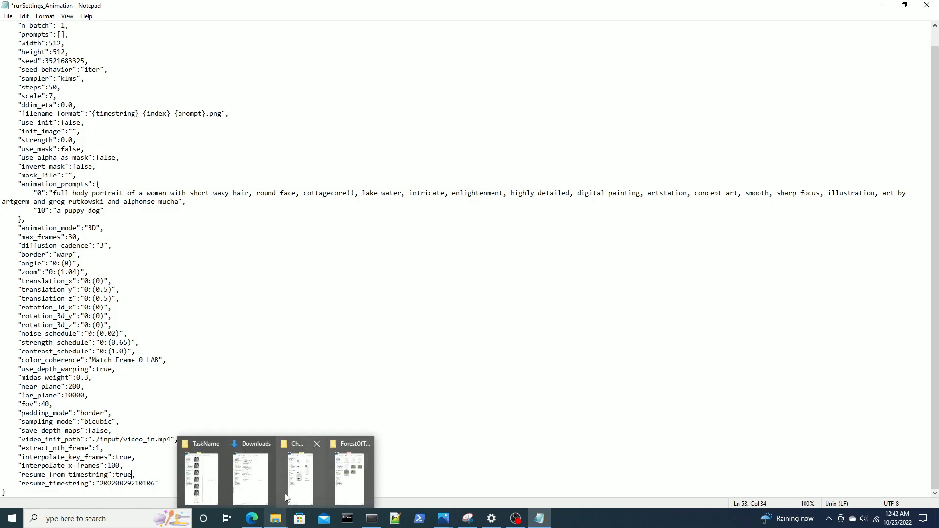
left_click(216, 479)
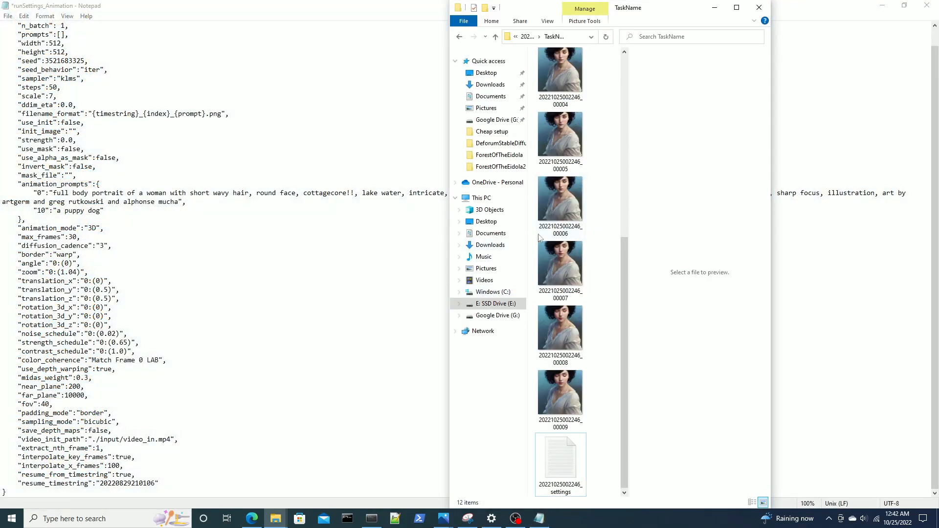
left_click(570, 101)
left_click(575, 101)
key("ctrl+c")
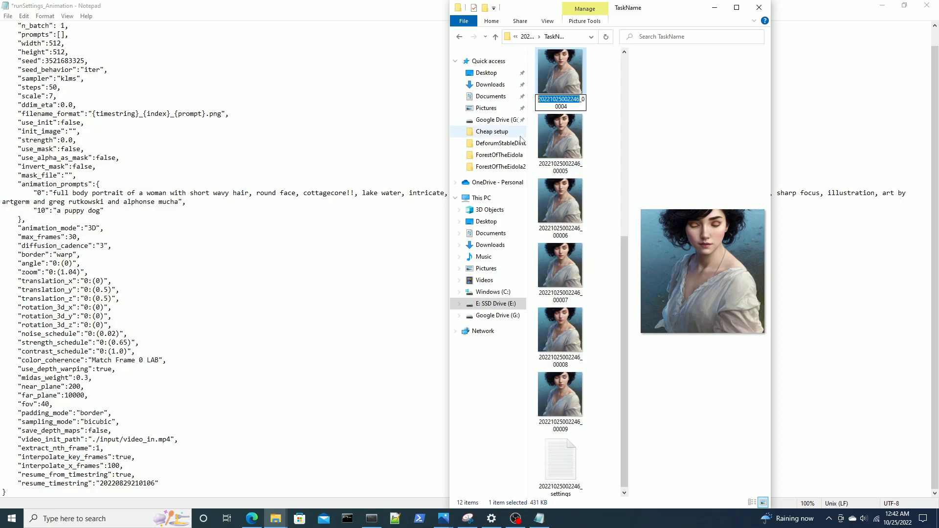
left_click(129, 475)
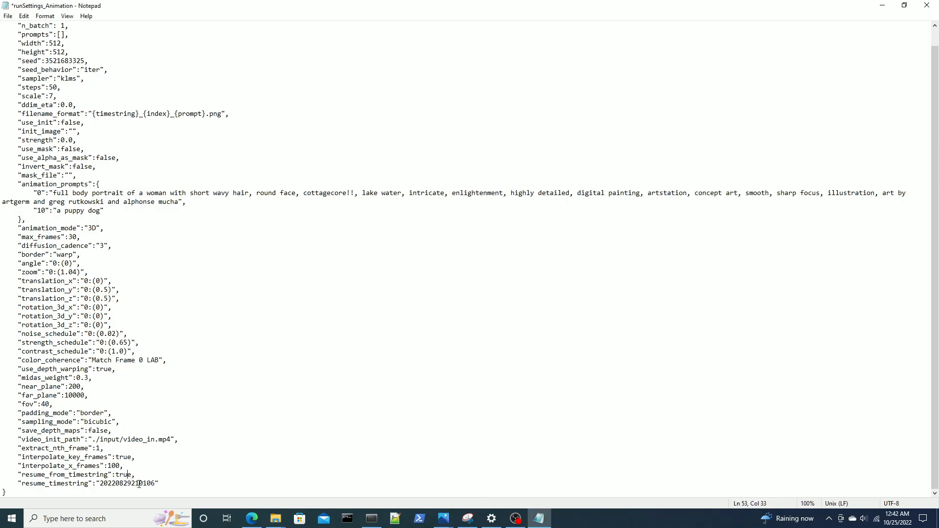
left_click_drag(156, 483, 102, 481)
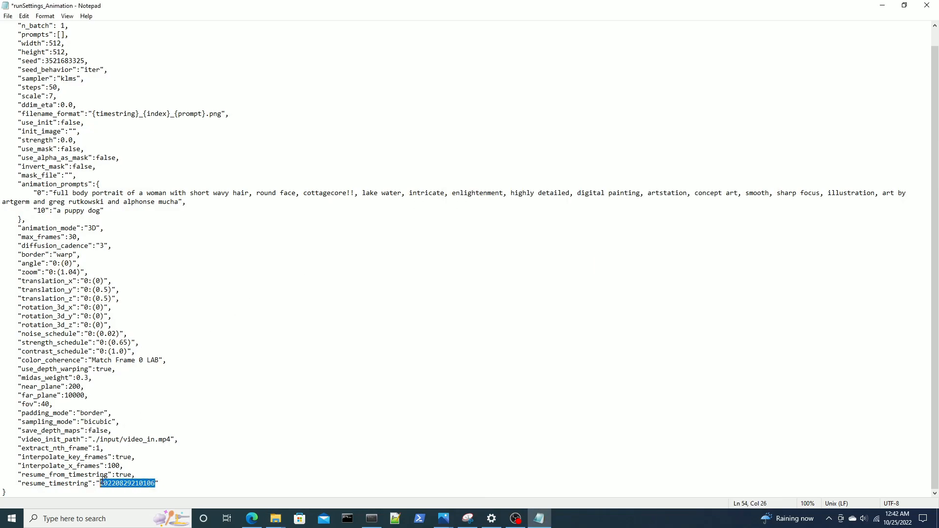
key("ctrl+v")
left_click(229, 448)
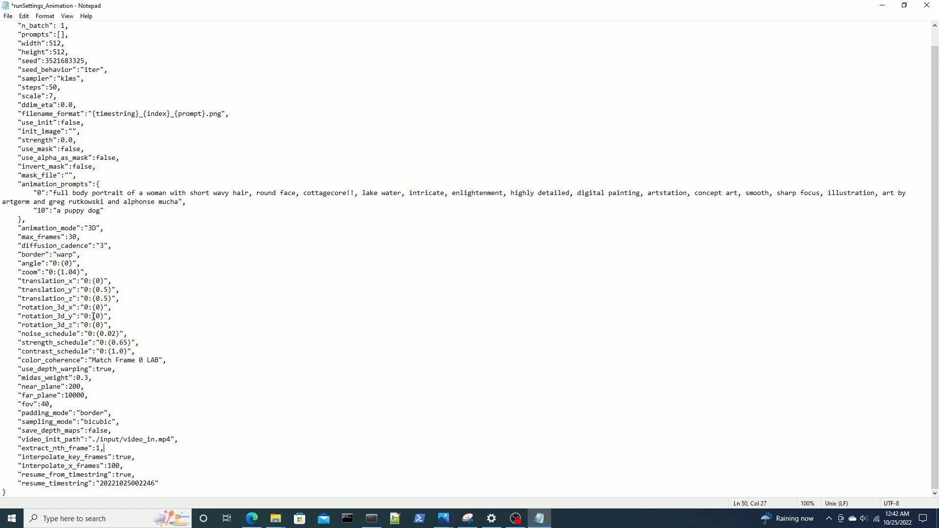
- Save the runSettings_Animation file and close it
left_click(8, 16)
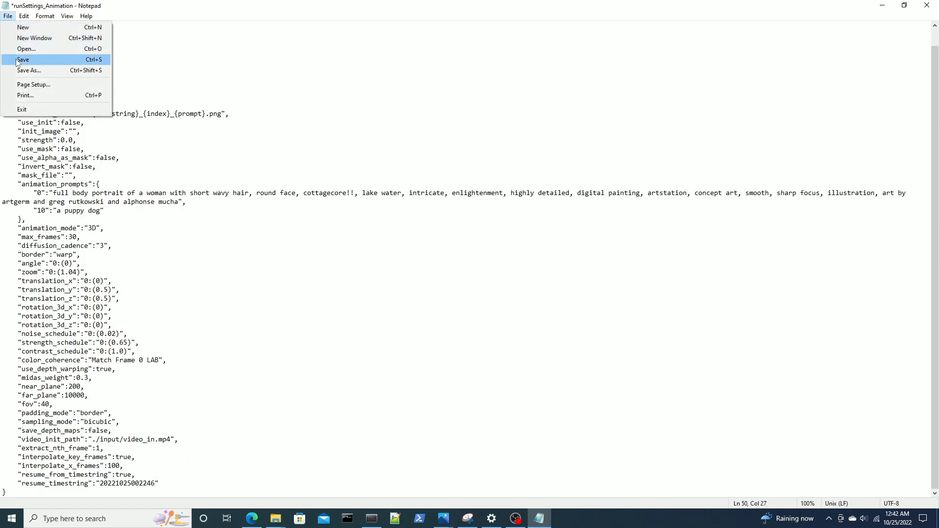
left_click(22, 60)
left_click(927, 5)
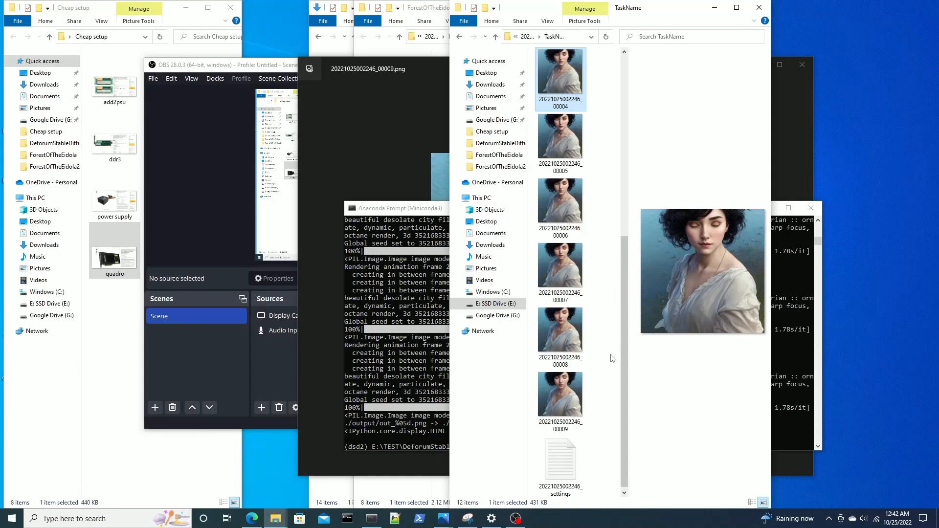
- In the Anaconda Prompt, rerun python run.py --enable_animation_mode --settings "./runSettings_Template.txt"
left_click(792, 382)
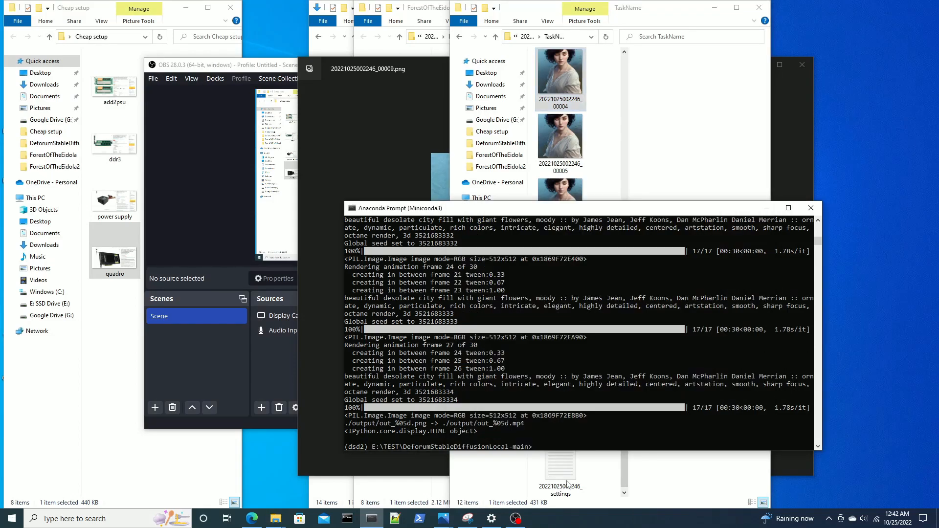
key("Up")
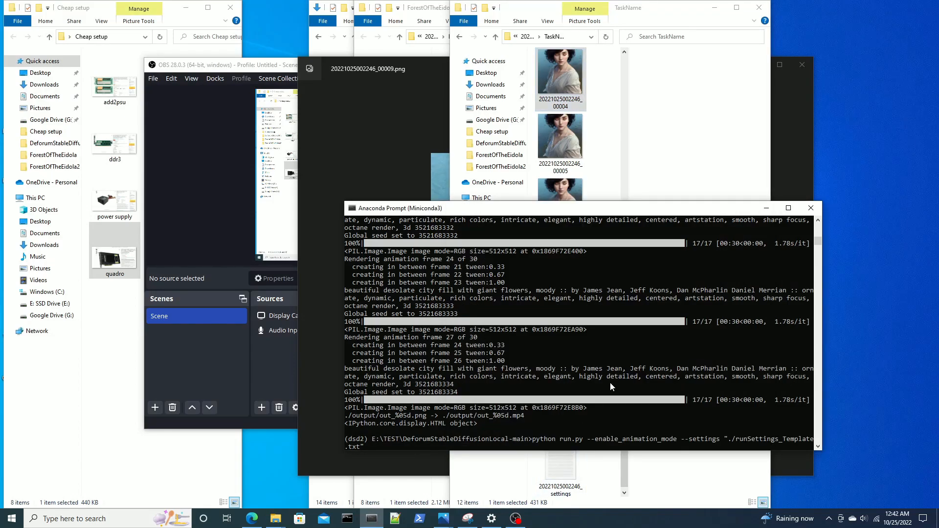
key("Return")
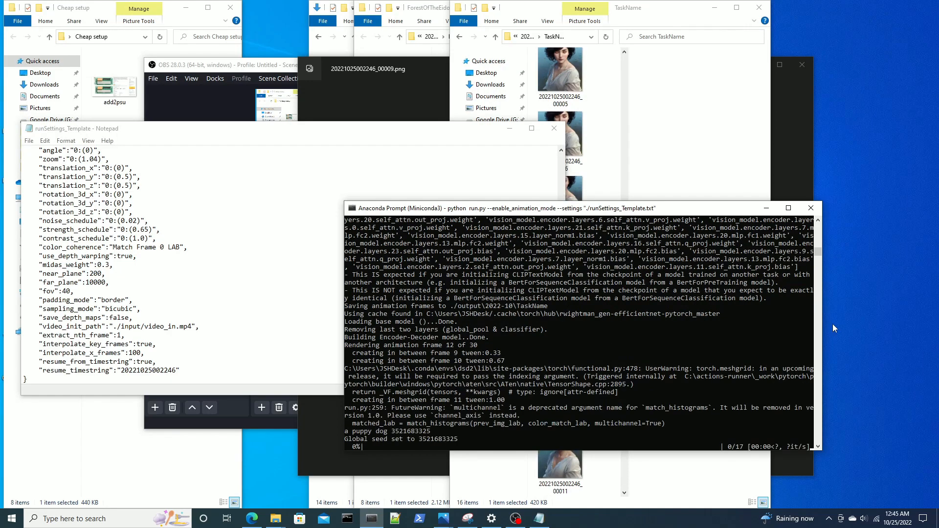
- Highlight the resumed run's console output from the first in-between frame line down to the global seed line
left_click(400, 380)
left_click_drag(352, 353, 493, 447)
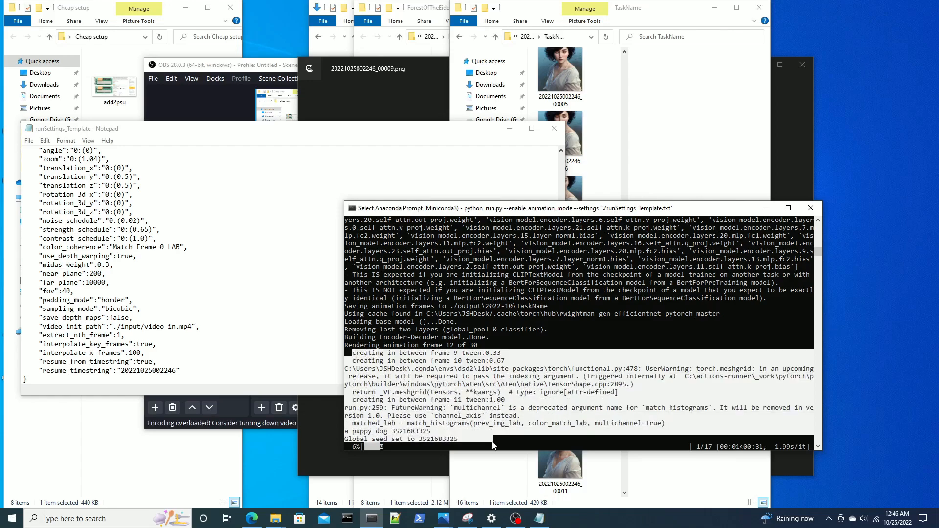
left_click(449, 346)
left_click_drag(349, 350, 505, 440)
- Switch to runSettings_Template in Notepad and examine the diffusion_cadence setting and the frame 0 prompt
left_click(203, 131)
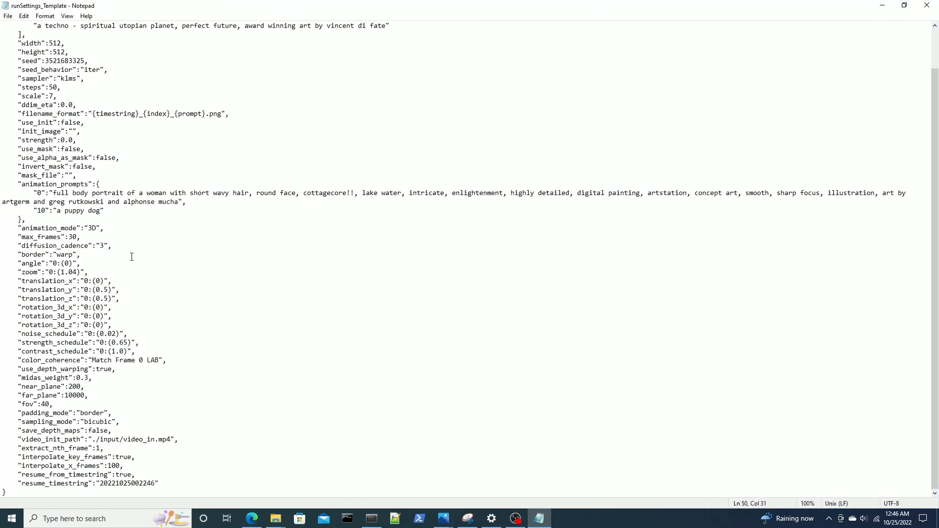
scroll(119, 267, "up", 1)
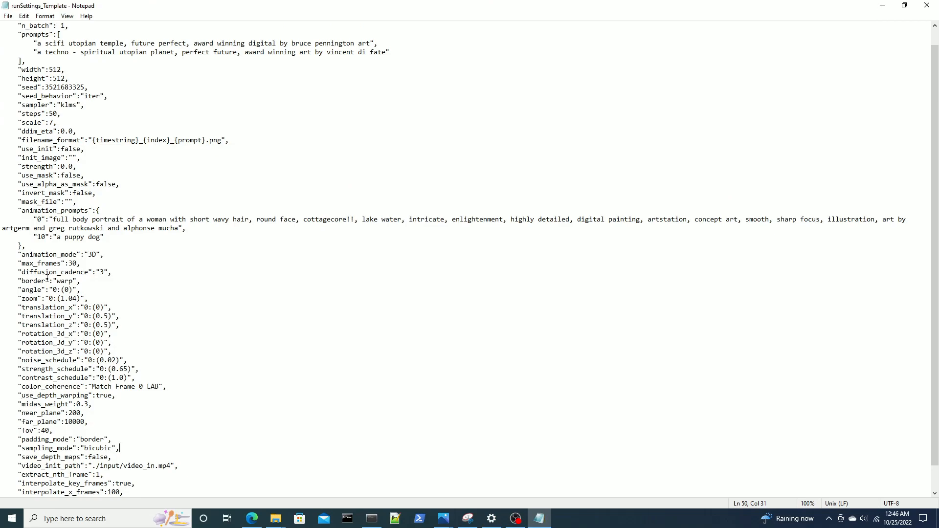
left_click_drag(16, 271, 118, 271)
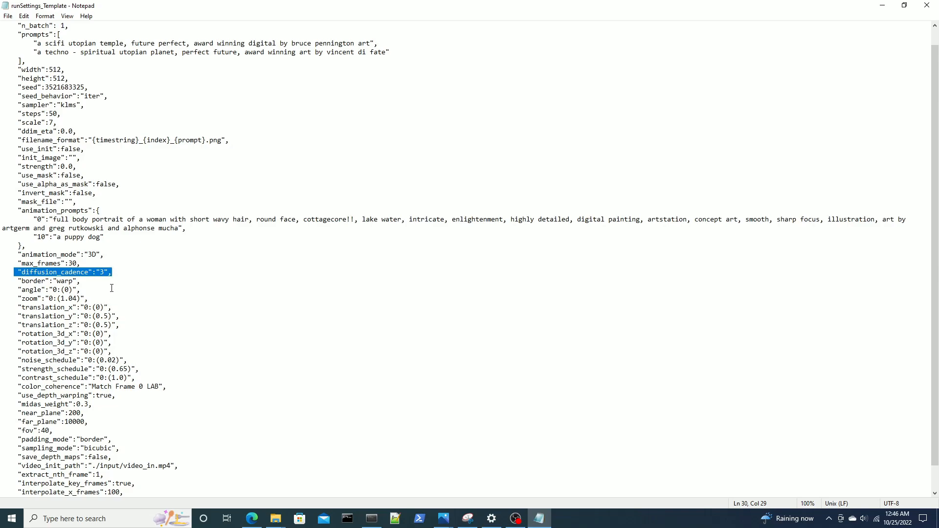
scroll(119, 292, "down", 1)
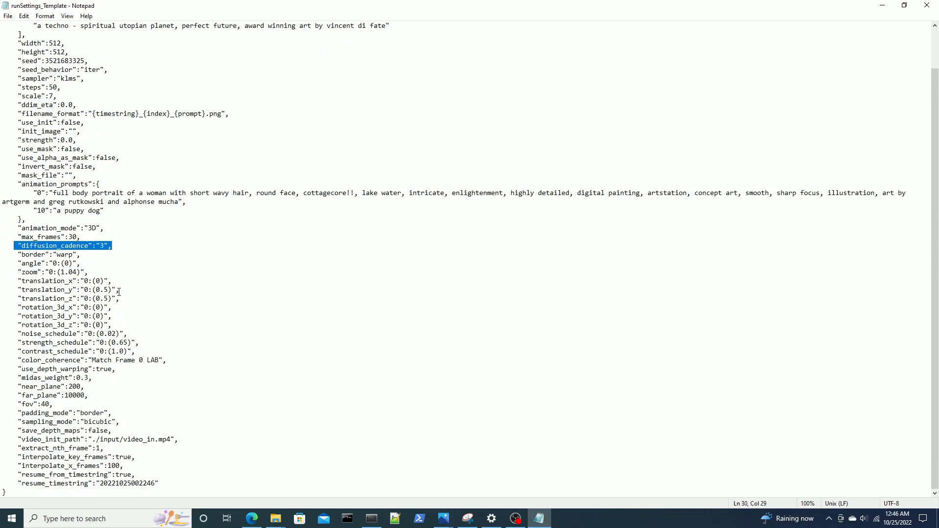
left_click_drag(115, 250, 6, 246)
left_click_drag(184, 202, 53, 193)
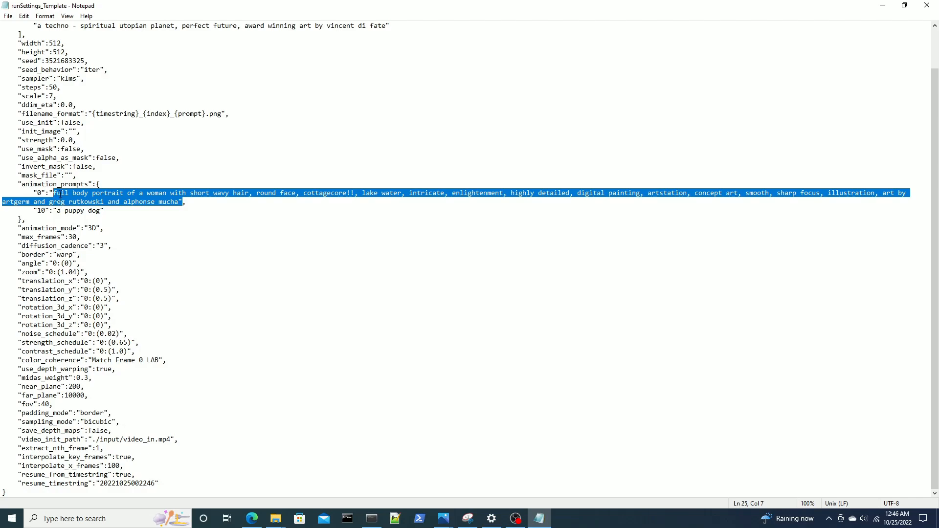
- Examine the diffusion_cadence value together with the animation_mode and max_frames settings above it
left_click(103, 245)
left_click_drag(103, 245, 101, 245)
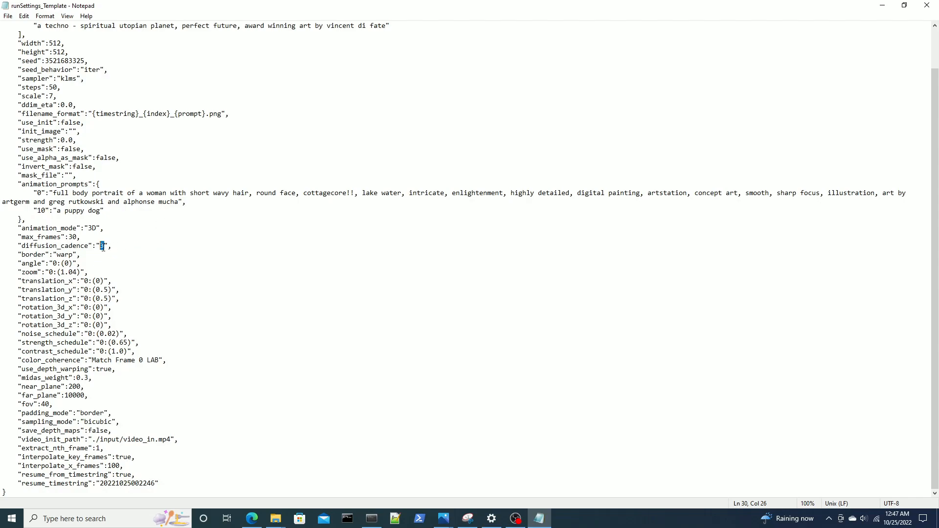
left_click(103, 245)
left_click(96, 228)
left_click(89, 238)
left_click_drag(68, 237, 105, 246)
- Bring up the Anaconda Prompt and highlight the output lines for in-between frames 9 and 10
left_click(370, 519)
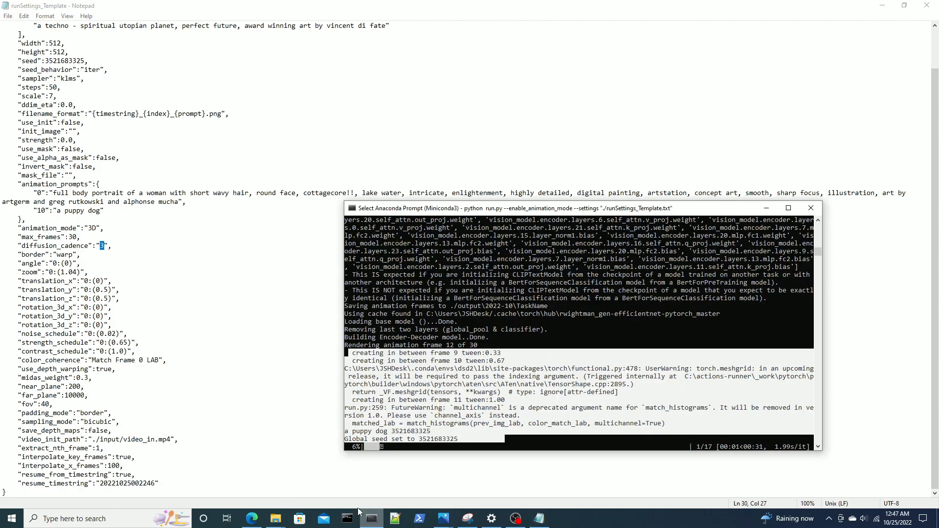
left_click(487, 377)
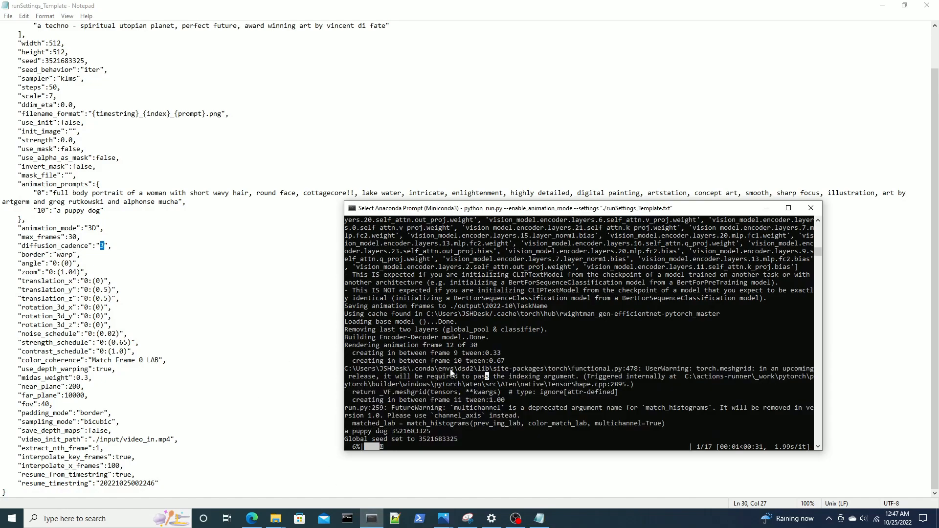
left_click_drag(505, 362, 348, 355)
- Return to runSettings_Template and highlight the resume_from_timestring and resume_timestring lines
left_click(300, 384)
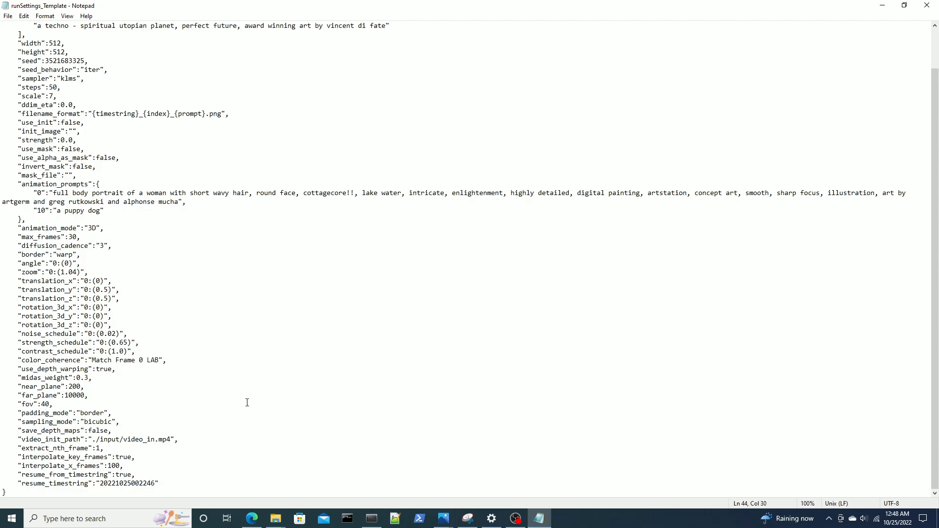
mouse_move(370, 523)
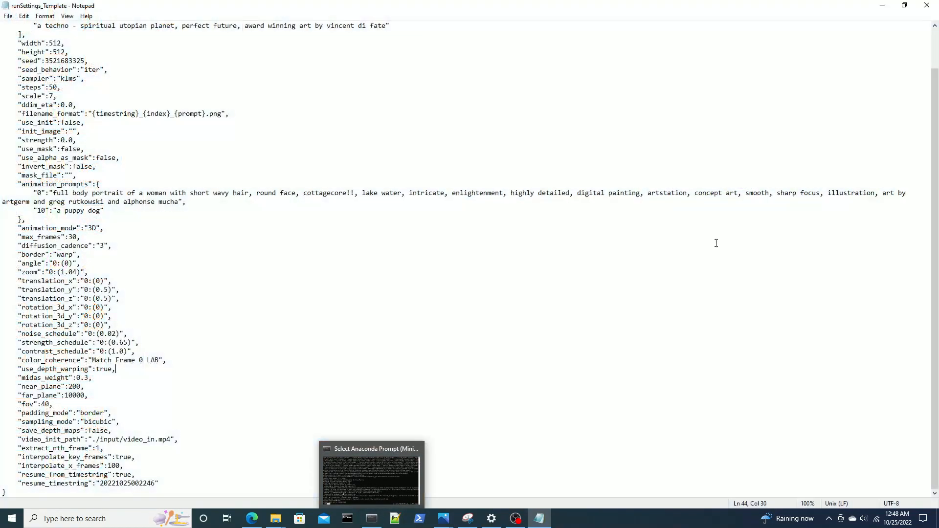
left_click(692, 246)
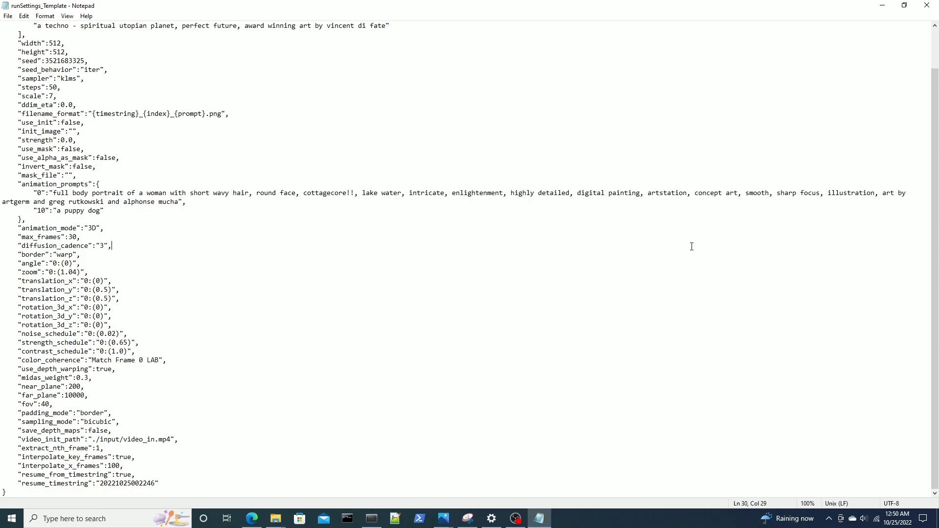
left_click_drag(168, 484, 2, 476)
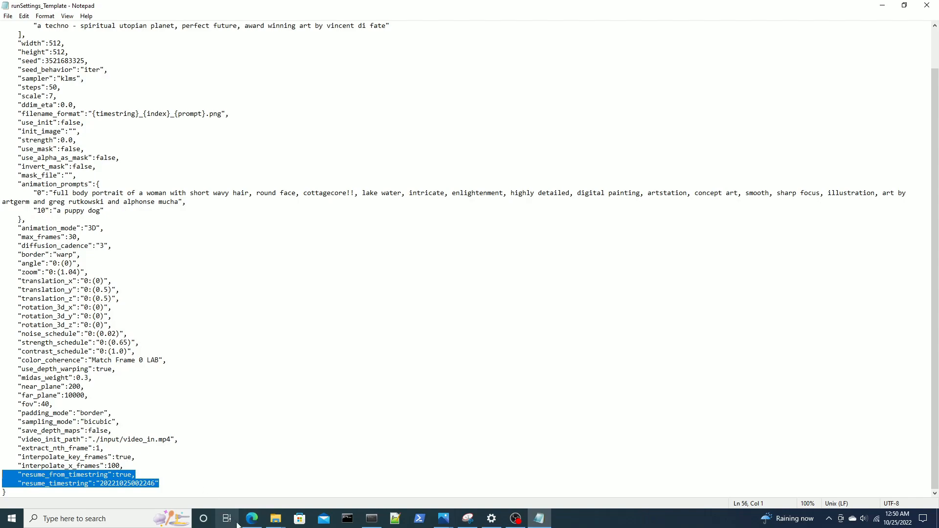
- Switch to the TaskName folder in File Explorer and examine output frames 00000 through 00003, selecting them as a group and individually
mouse_move(280, 522)
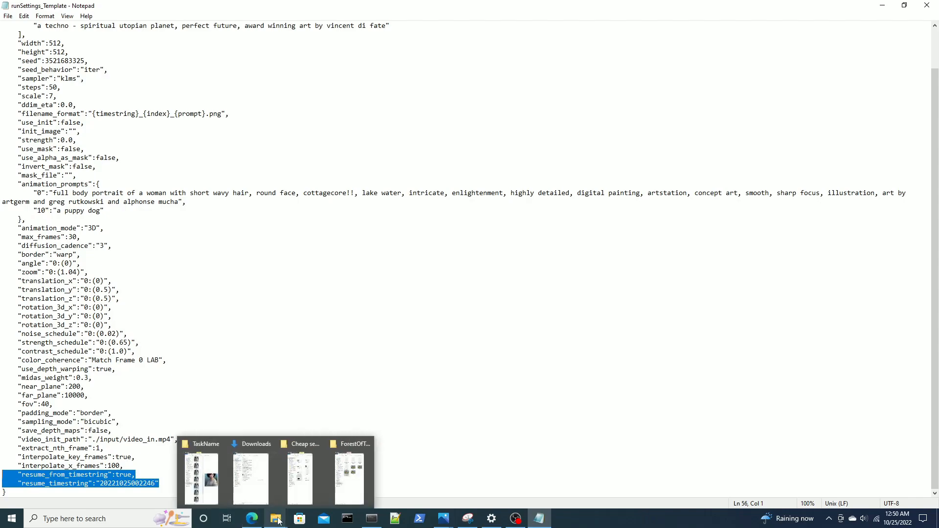
left_click(201, 472)
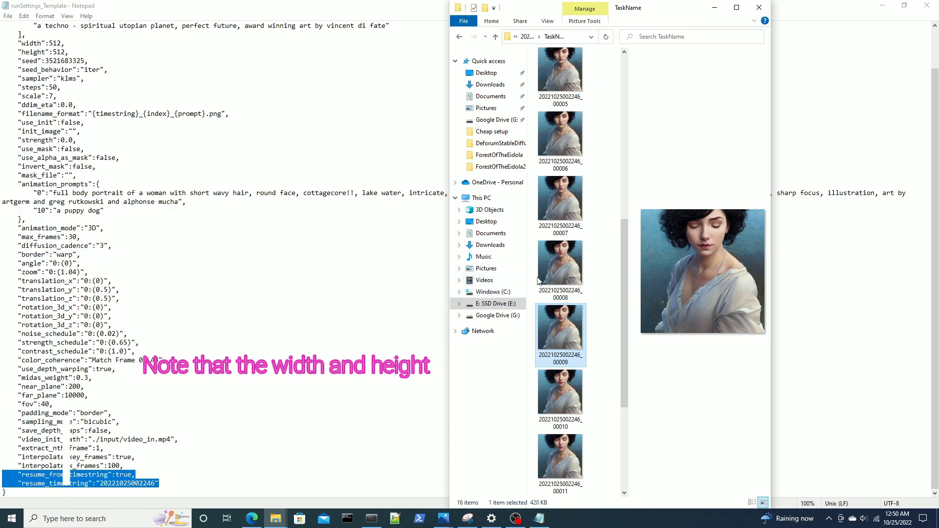
scroll(558, 291, "up", 5)
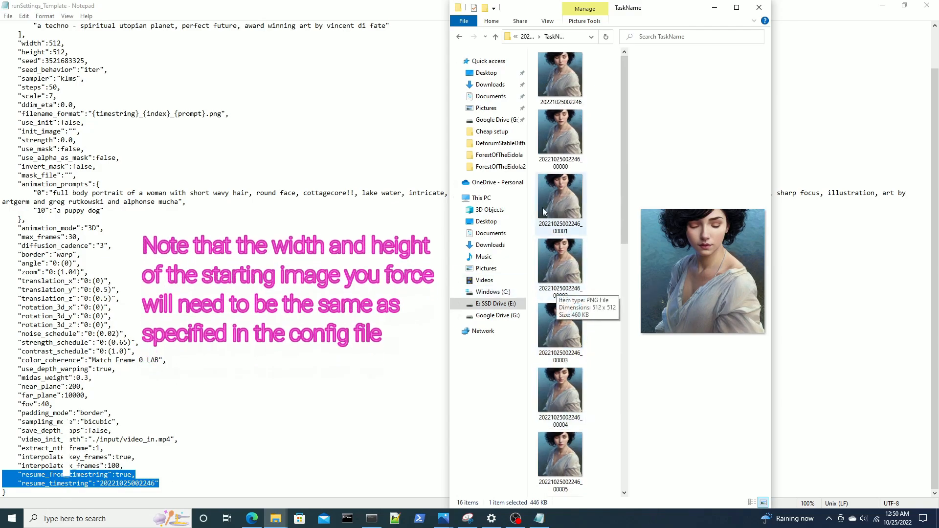
left_click(558, 96)
left_click(553, 257, "shift")
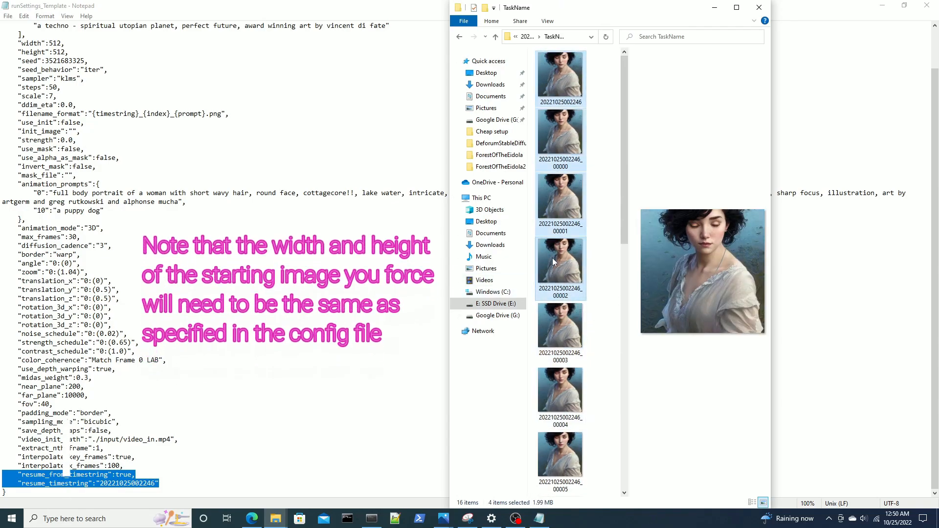
left_click(556, 153)
left_click(557, 321, "shift")
mouse_move(544, 162)
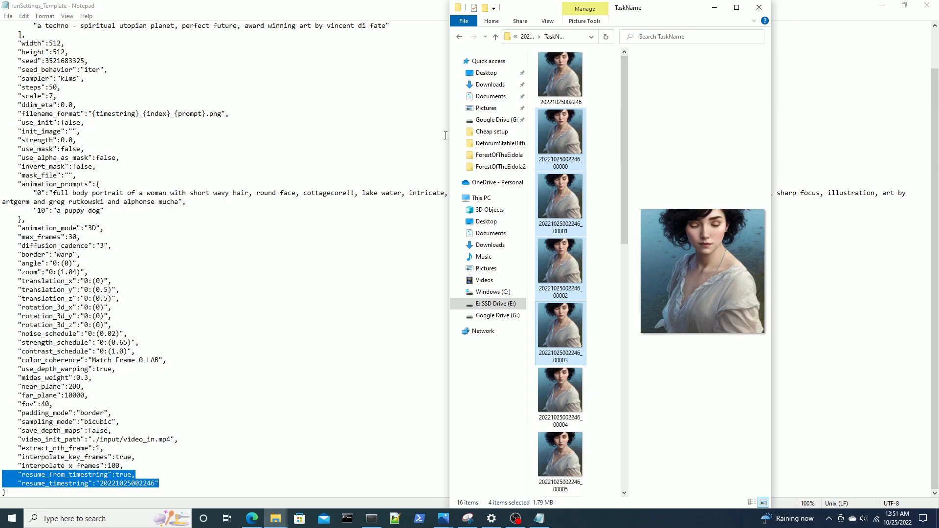
left_click(560, 137)
left_click(552, 322)
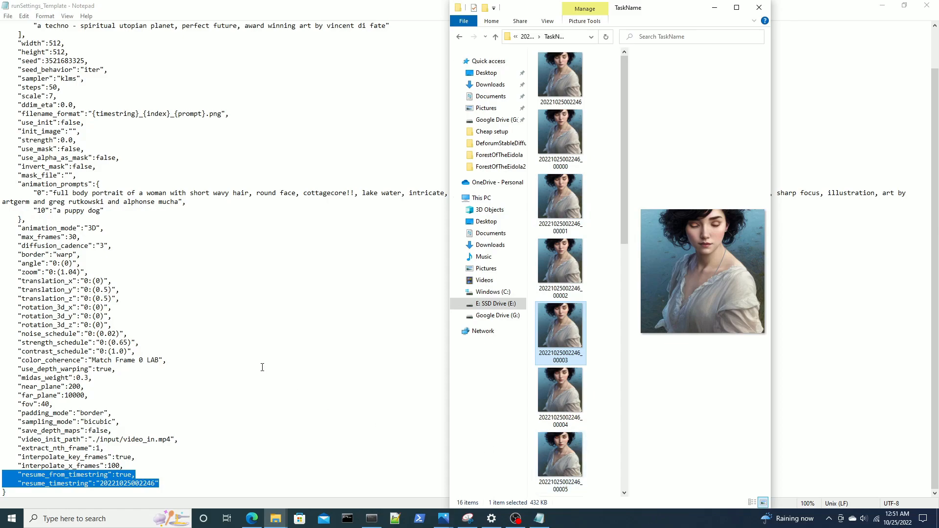
- Return to runSettings_Template in Notepad and highlight the two resume lines, followed by the block from translation_x through noise_schedule
left_click(267, 319)
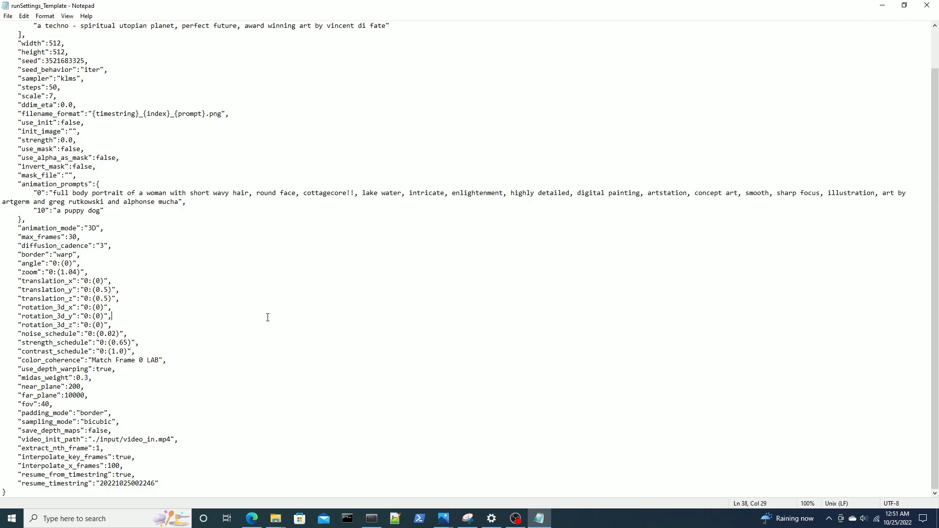
left_click_drag(177, 479, 1, 477)
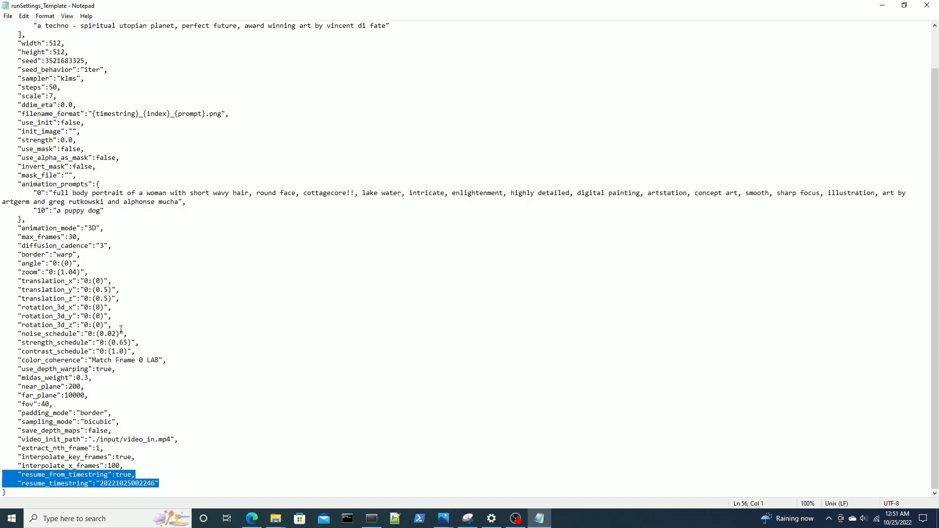
left_click_drag(128, 334, 2, 277)
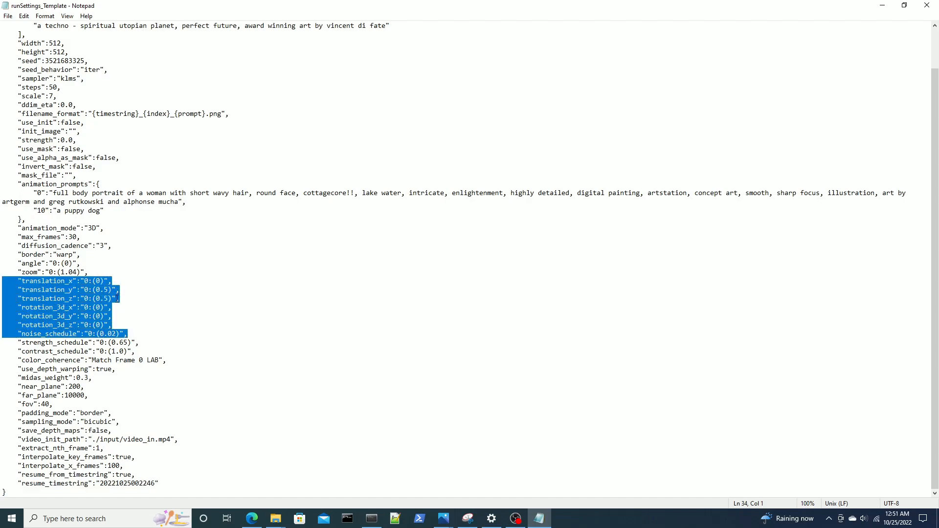
left_click_drag(6, 281, 127, 333)
left_click(185, 329)
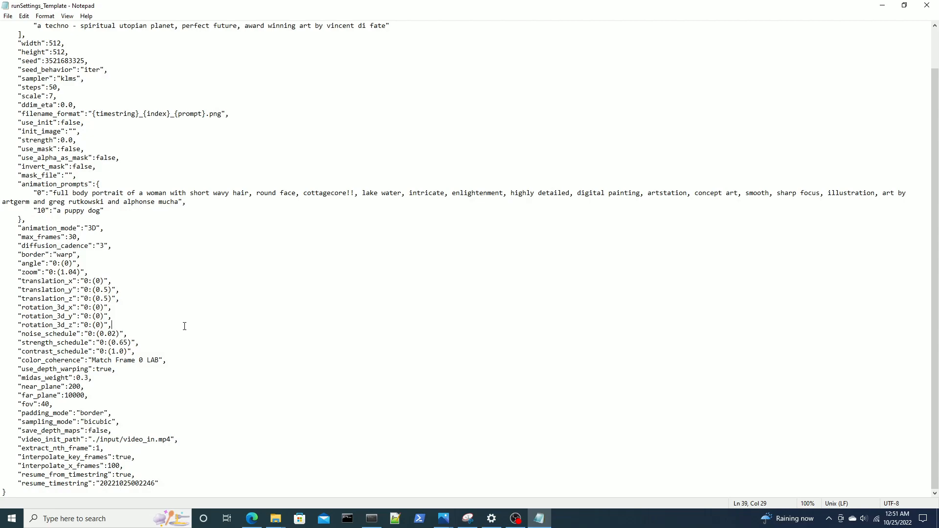